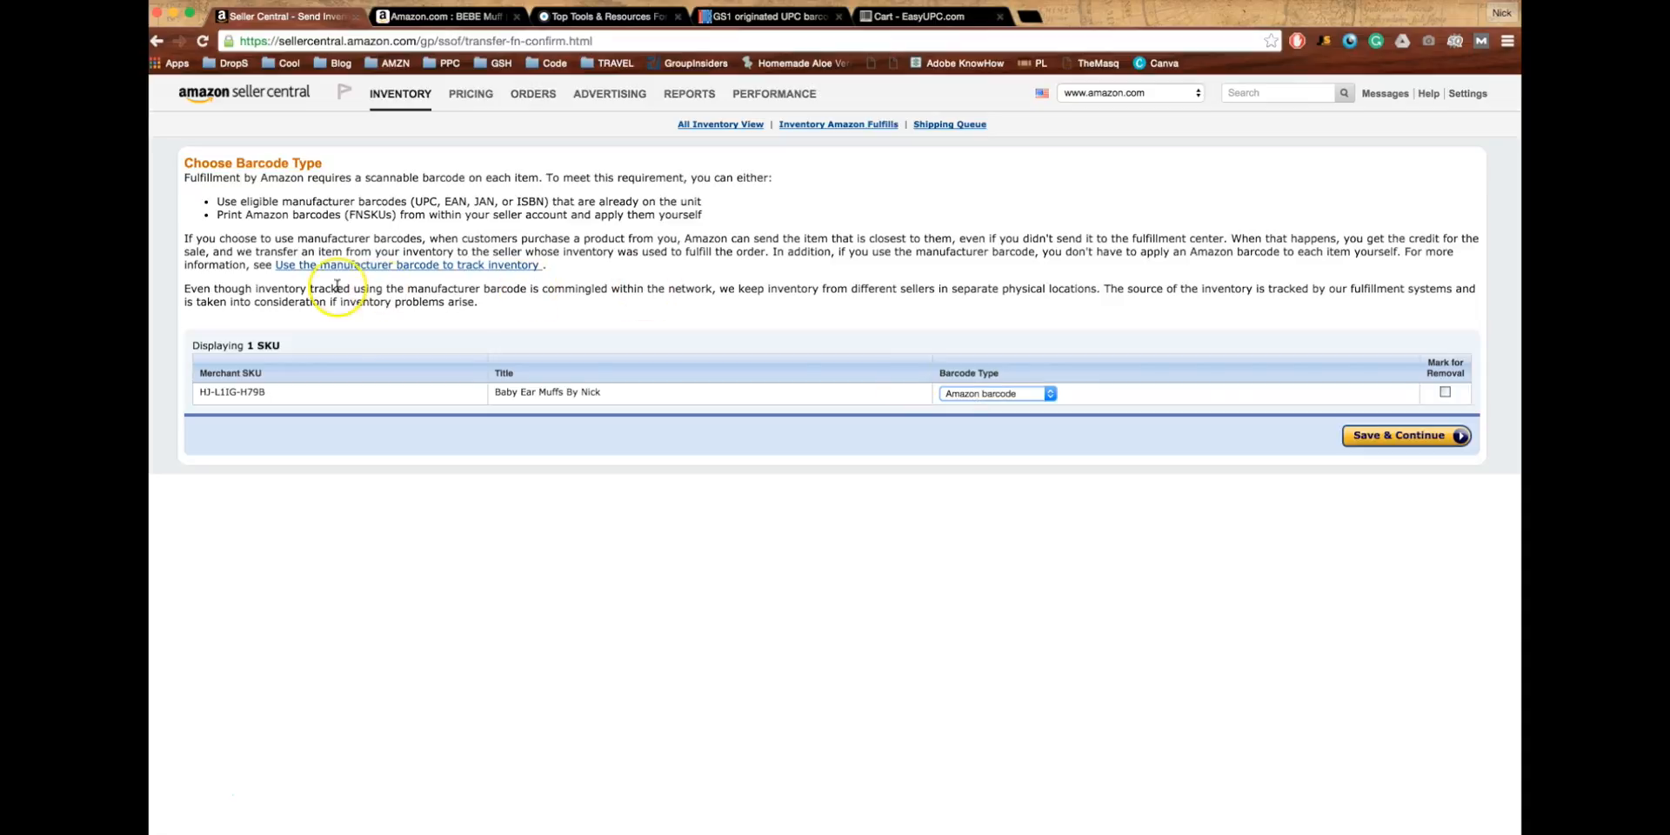
- Keep Amazon barcode (FNSKUs) as the barcode type for the ear muffs SKU and save
{"action": "left_click_drag", "start_coordinate": [349, 215], "coordinate": [435, 201]}
{"action": "left_click", "coordinate": [394, 215]}
{"action": "left_click", "coordinate": [435, 202]}
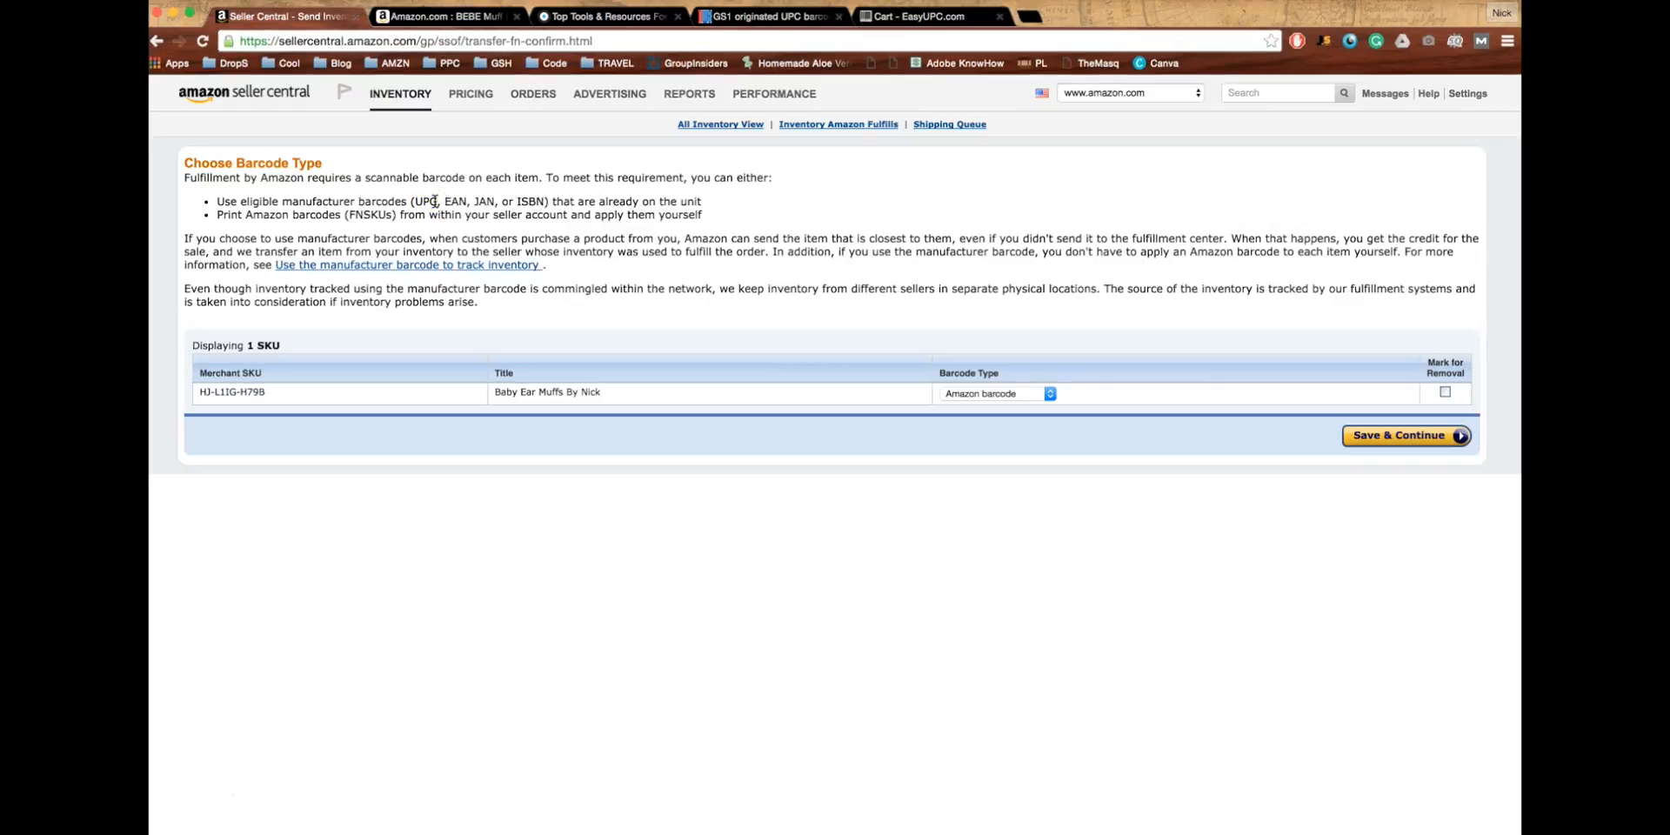
{"action": "left_click_drag", "start_coordinate": [435, 202], "coordinate": [394, 215]}
{"action": "left_click", "coordinate": [416, 201]}
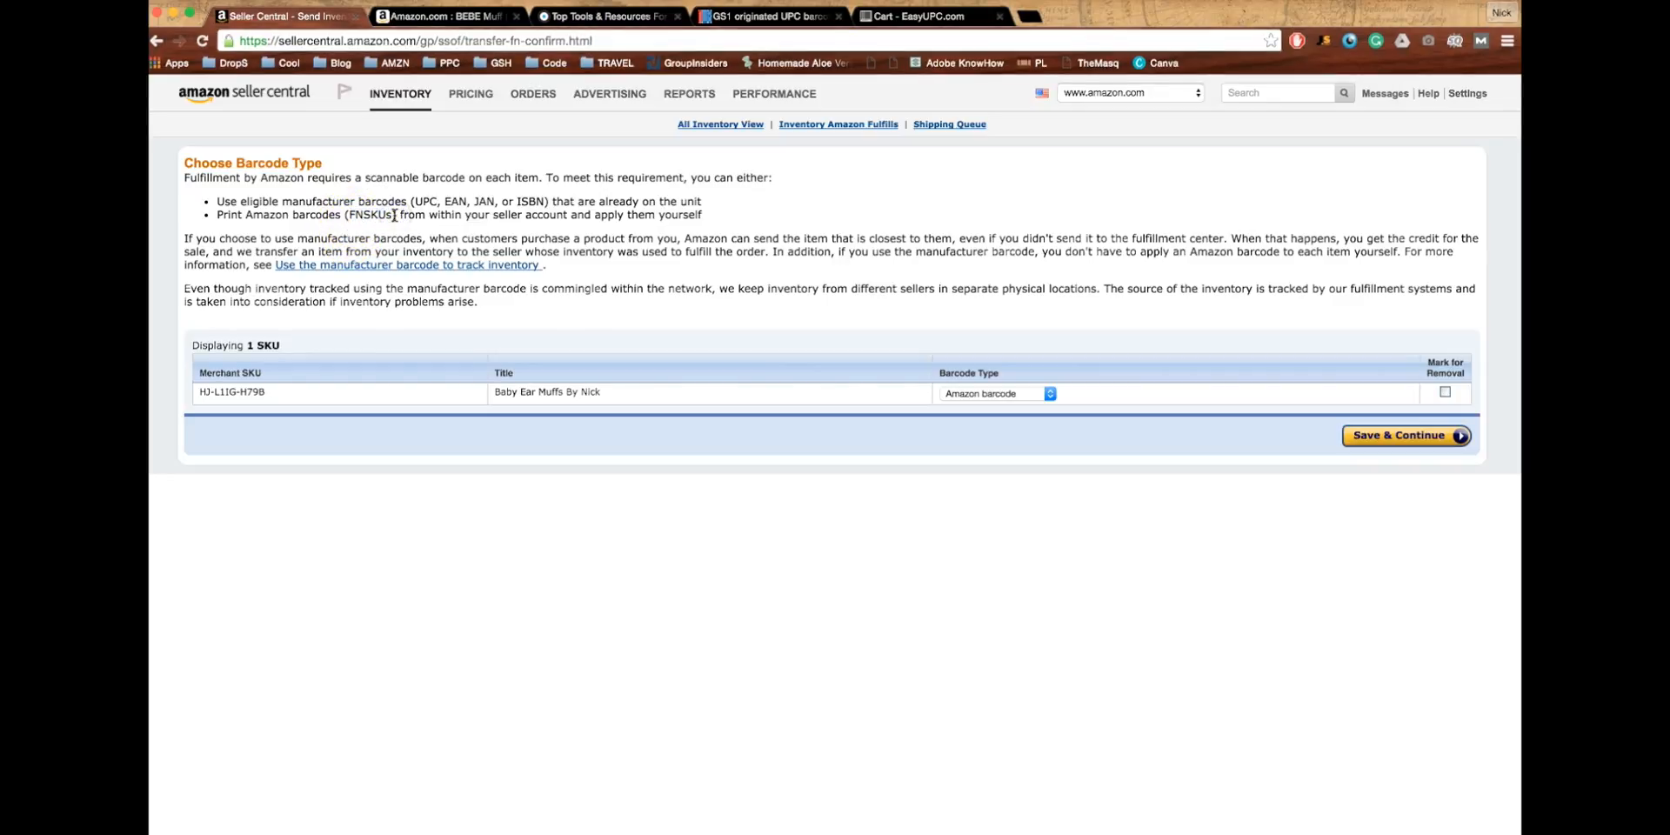
{"action": "left_click", "coordinate": [484, 334]}
{"action": "double_click", "coordinate": [425, 203]}
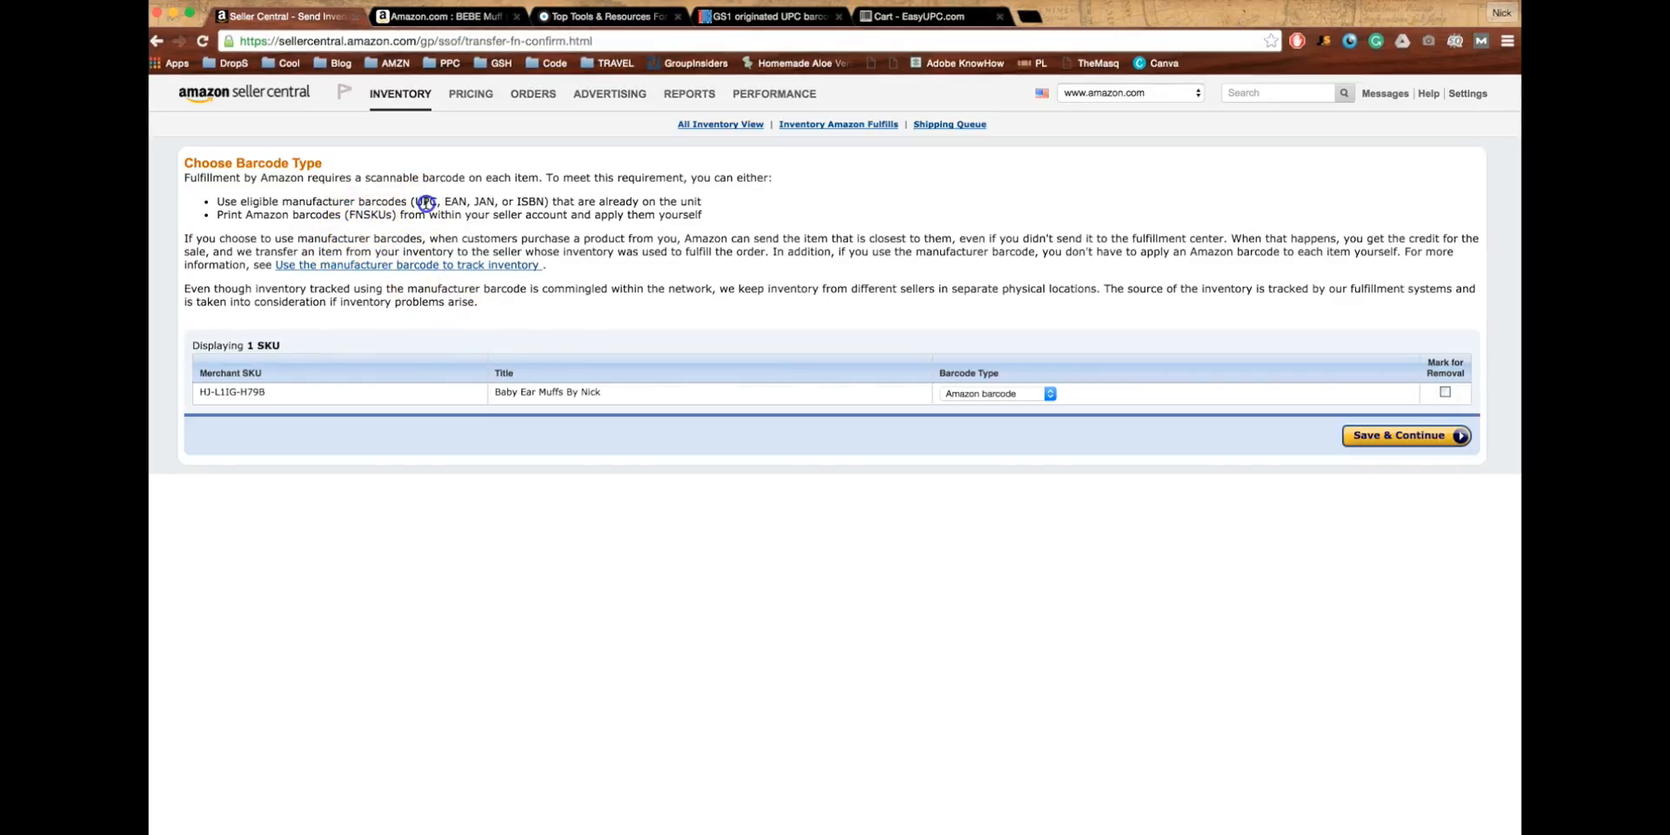
{"action": "double_click", "coordinate": [369, 218]}
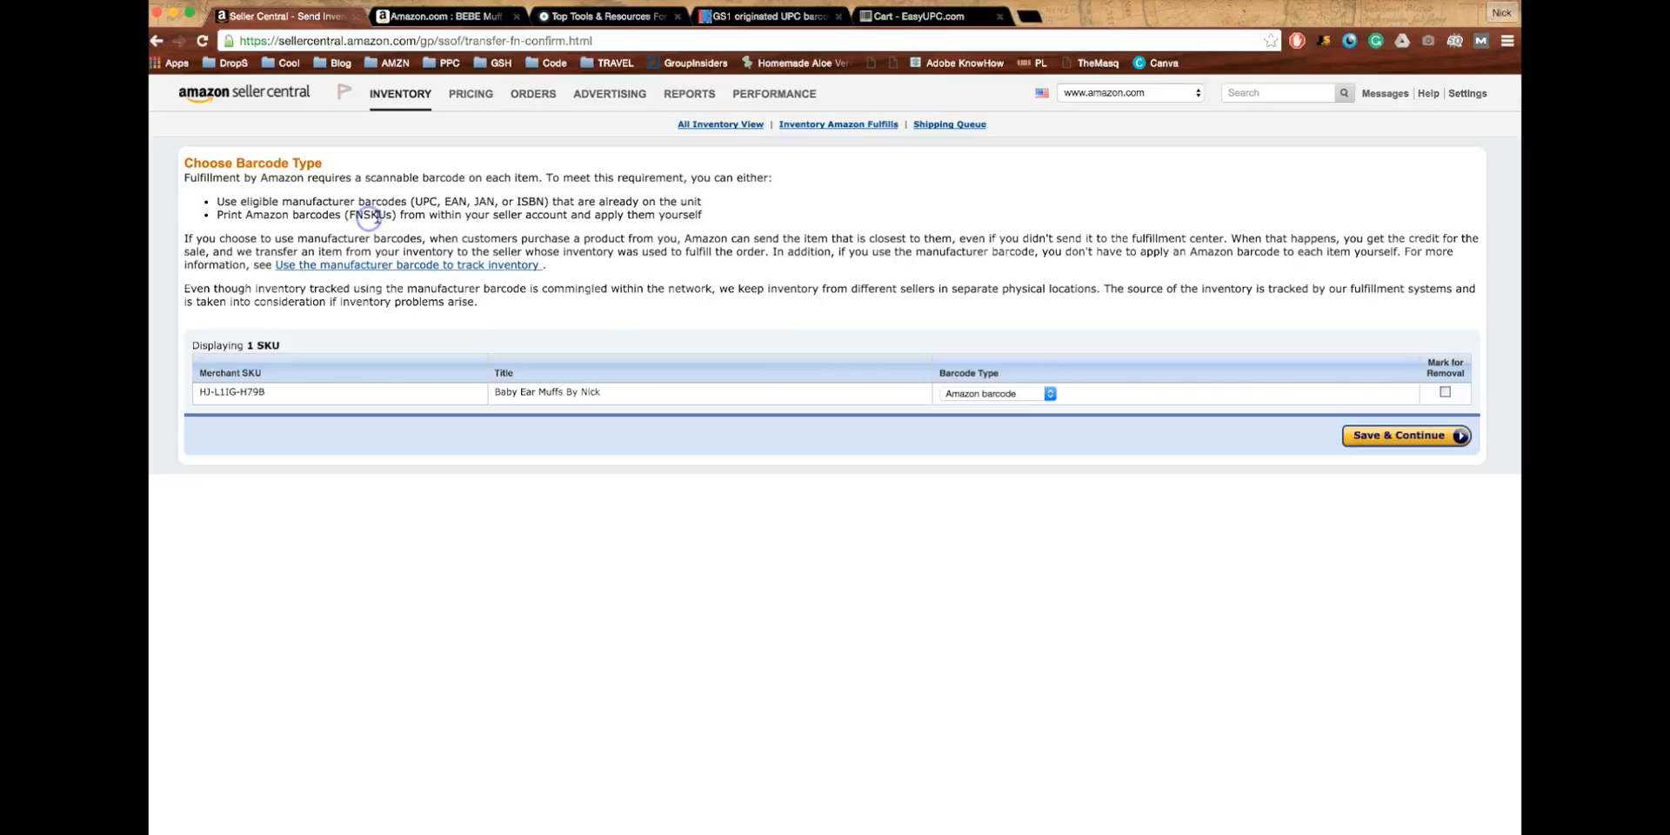
{"action": "left_click", "coordinate": [1429, 428]}
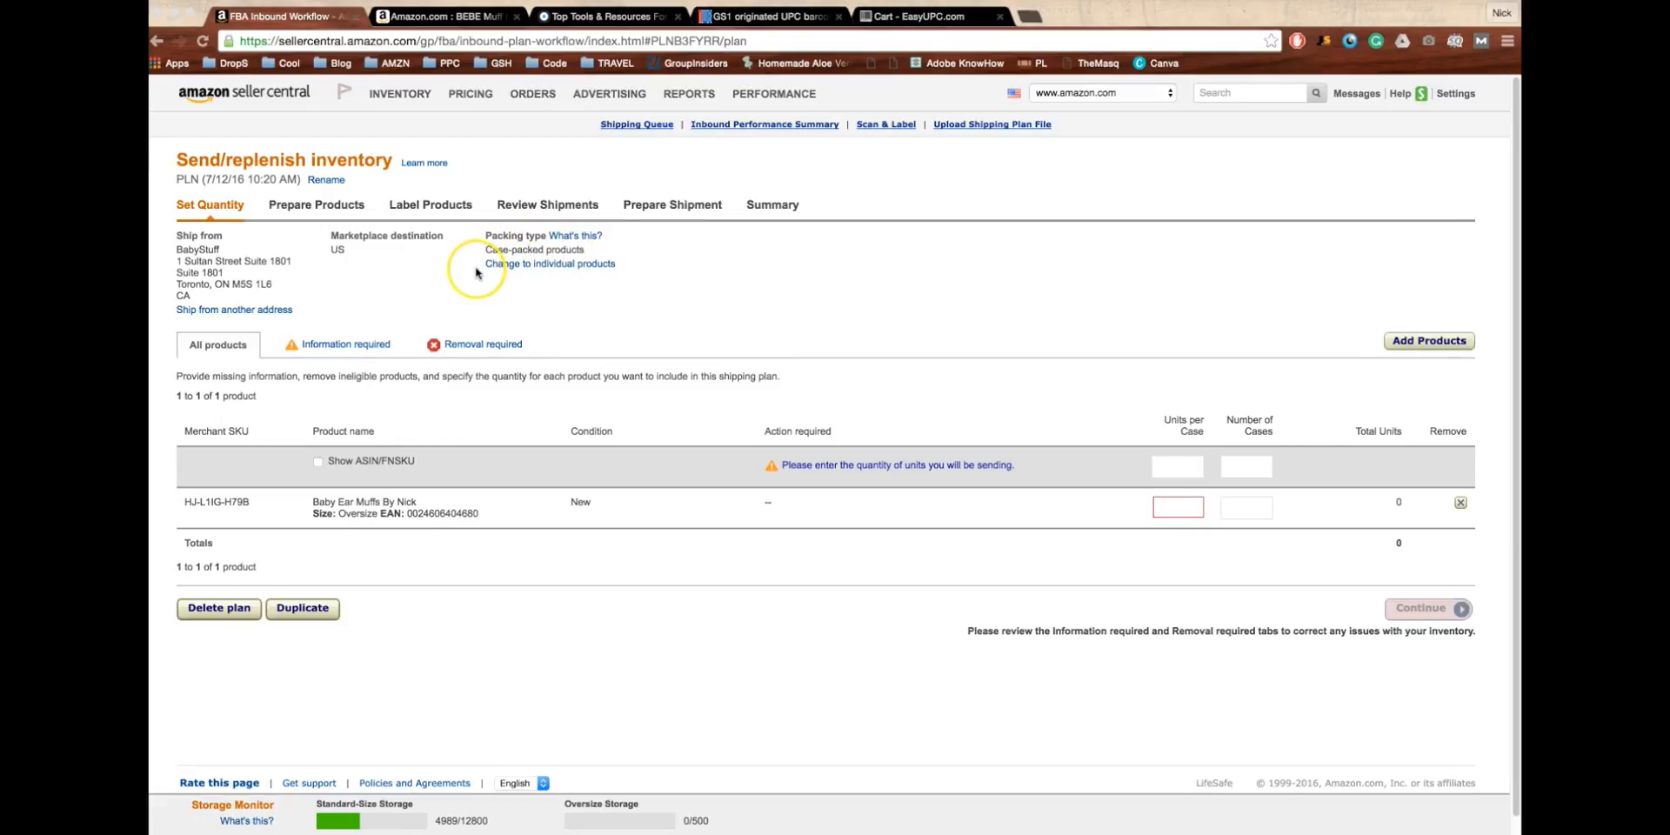
- Read through the 'What's this?' help on individual versus case-packed packing types
{"action": "left_click", "coordinate": [567, 236]}
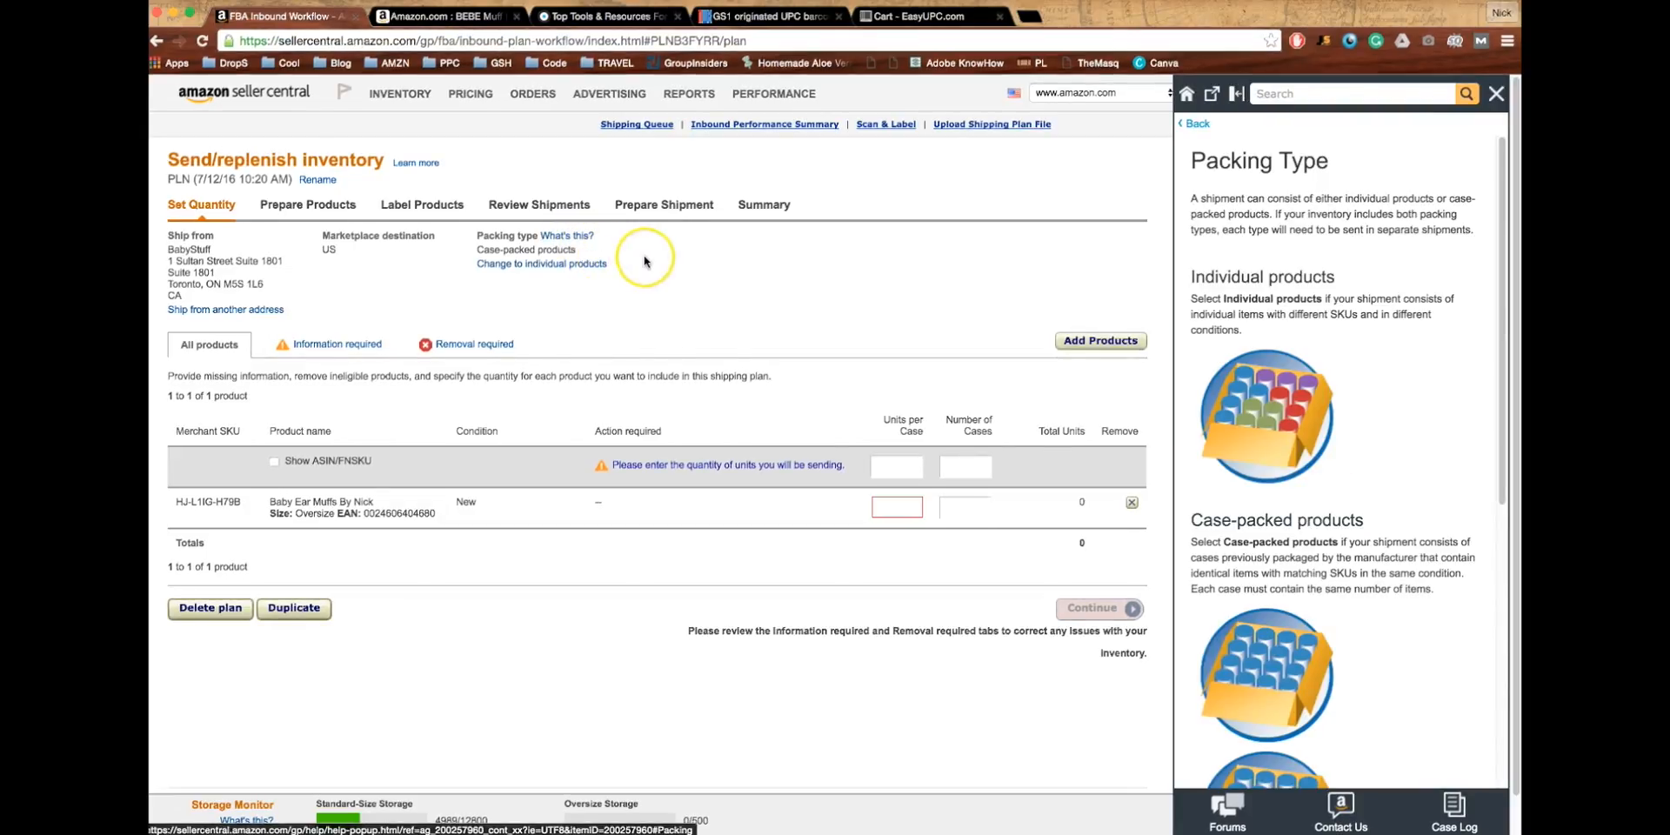
{"action": "scroll", "coordinate": [1334, 385], "scroll_direction": "down", "scroll_amount": 1}
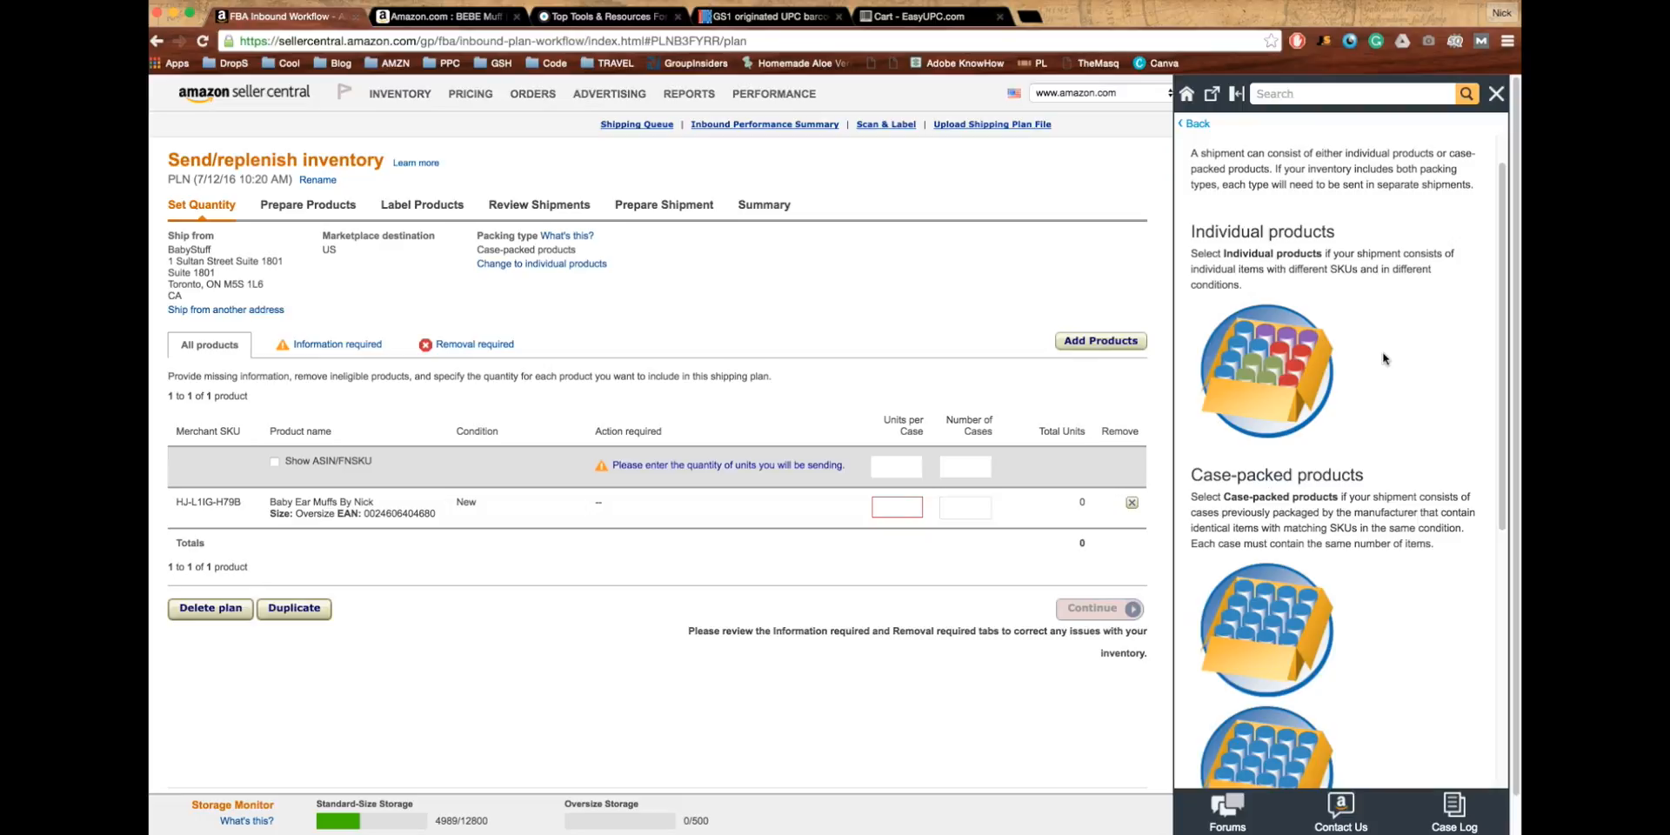
{"action": "scroll", "coordinate": [1385, 358], "scroll_direction": "down", "scroll_amount": 1}
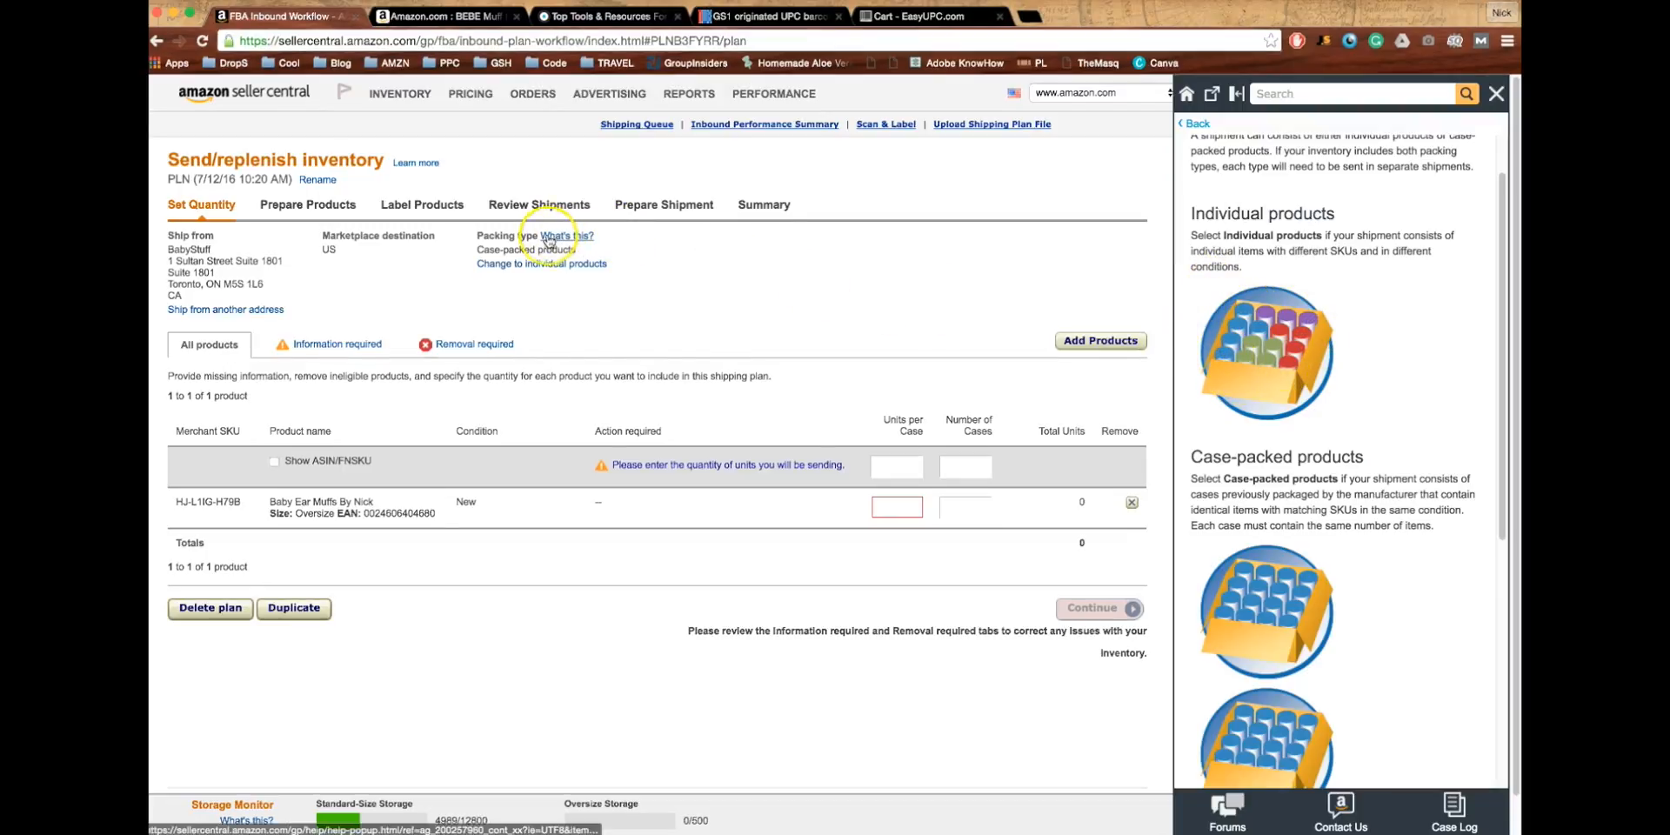
{"action": "scroll", "coordinate": [1186, 279], "scroll_direction": "down", "scroll_amount": 3}
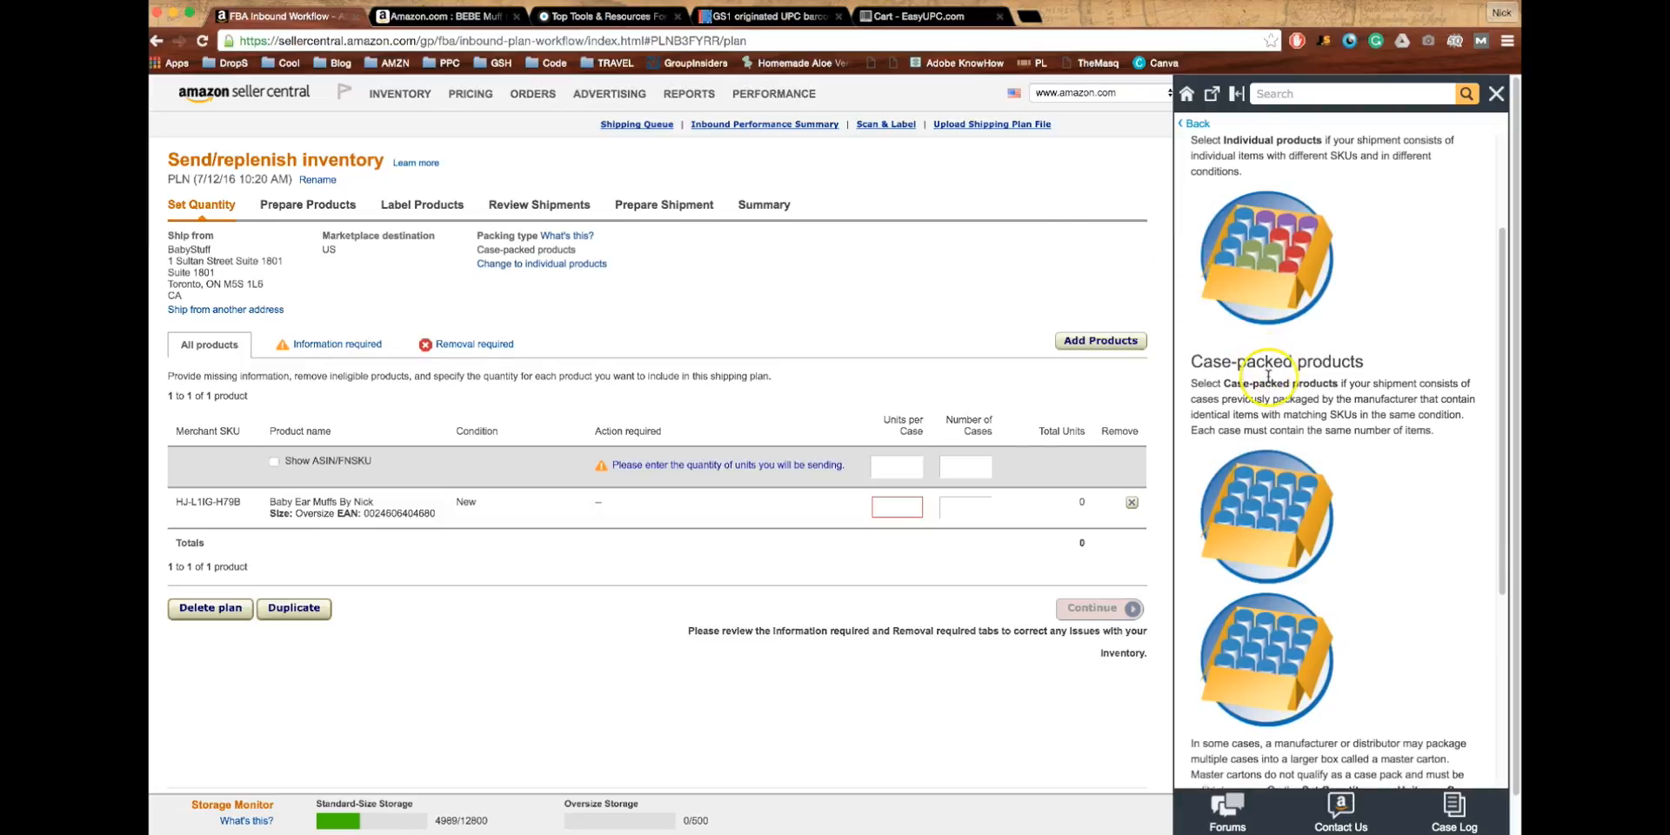
{"action": "scroll", "coordinate": [1267, 376], "scroll_direction": "down", "scroll_amount": 3}
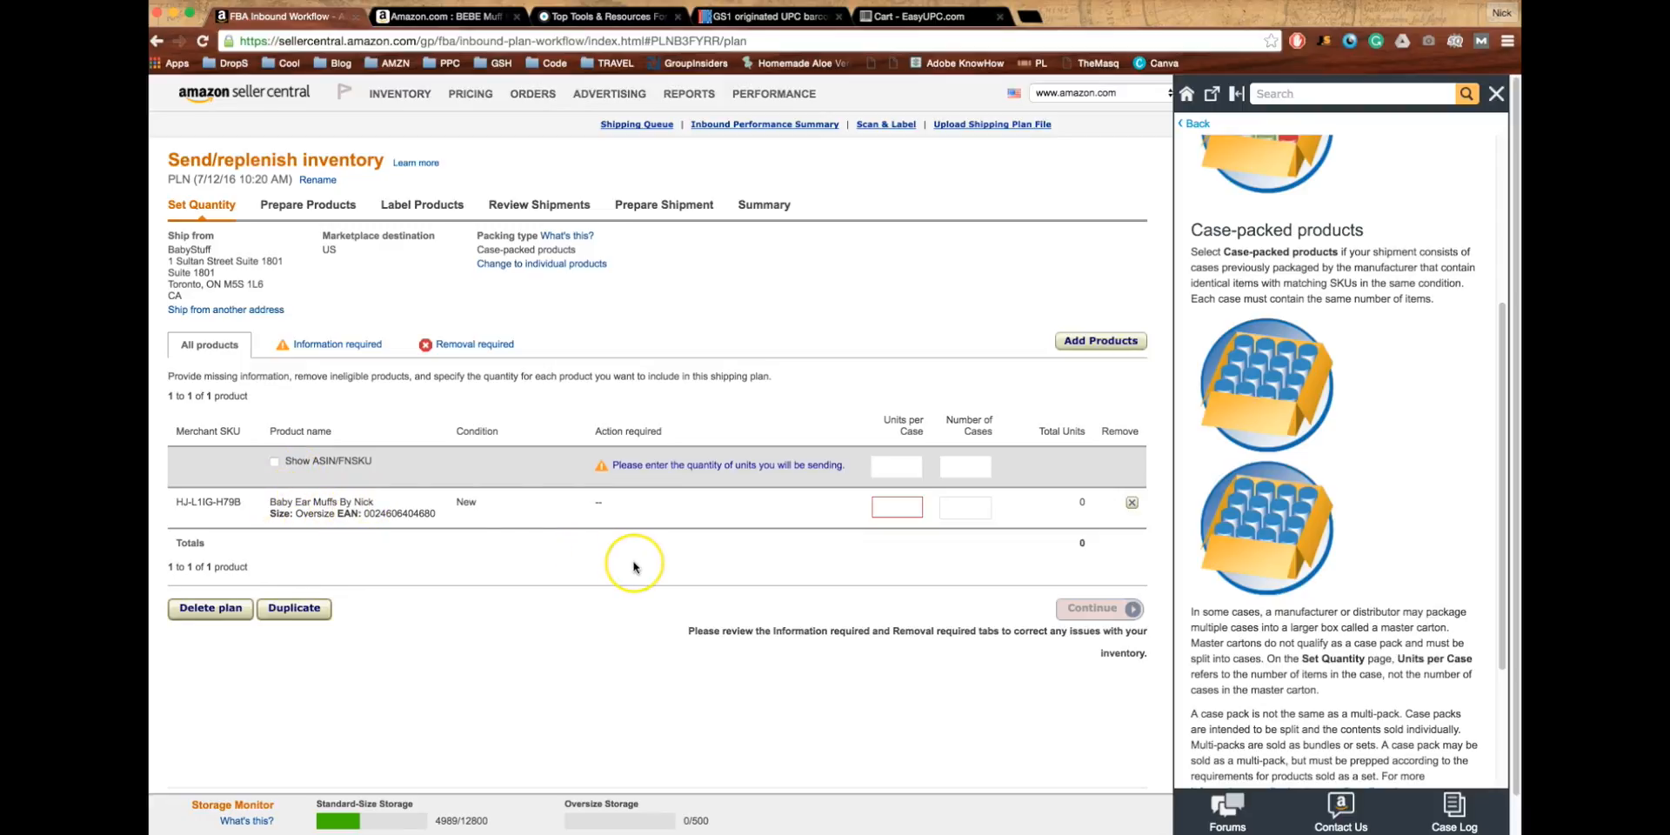
{"action": "left_click", "coordinate": [896, 507]}
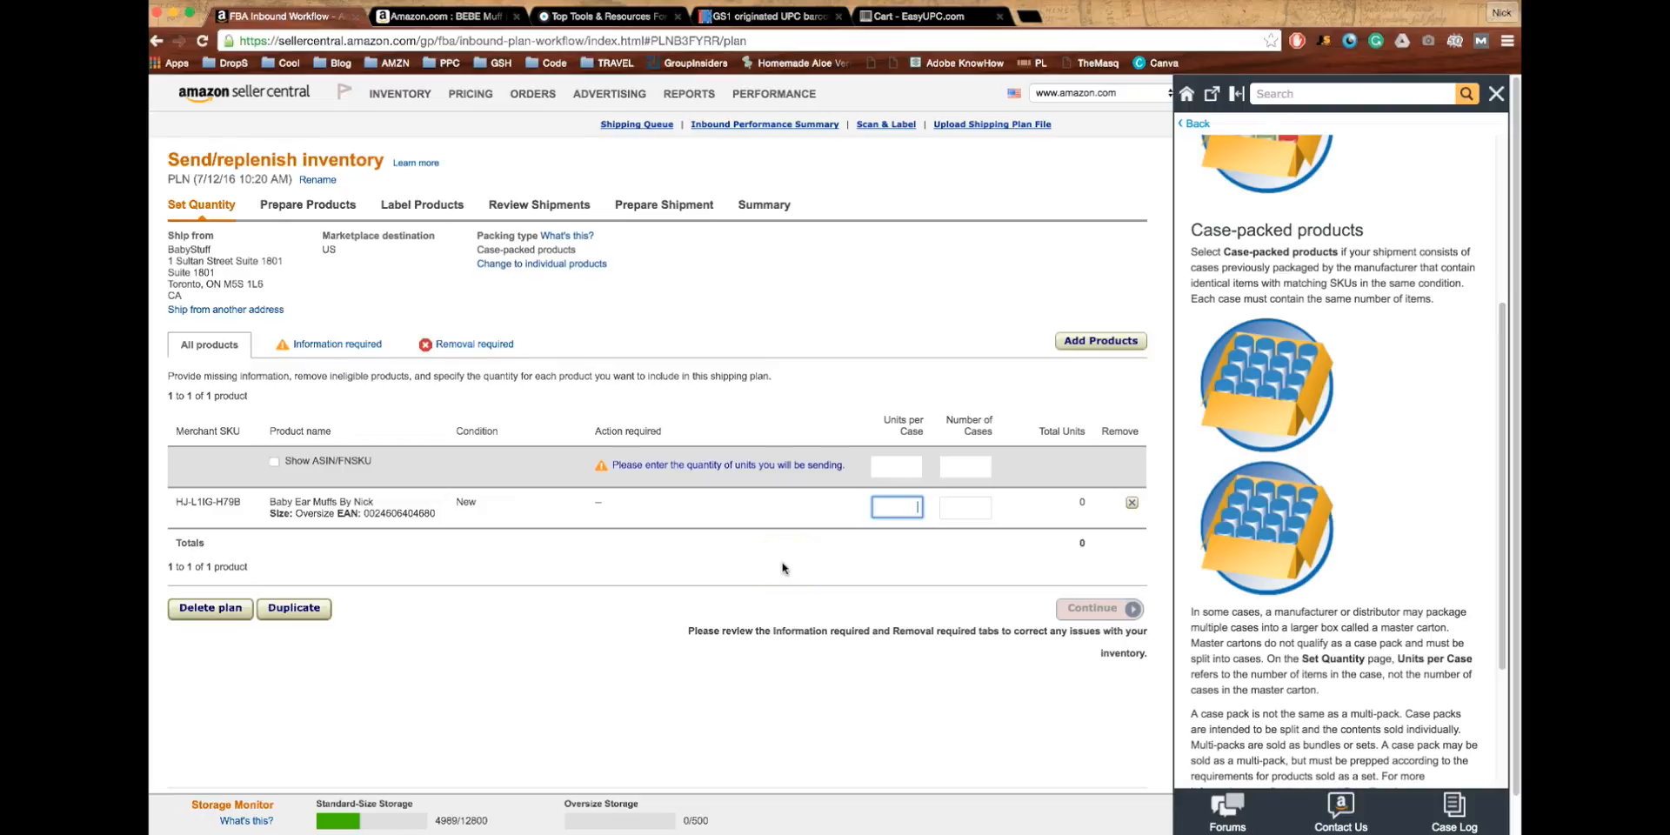
- Enter 25 units per case and 4 cases (100 units), close the help, and continue
{"action": "type", "text": "50"}
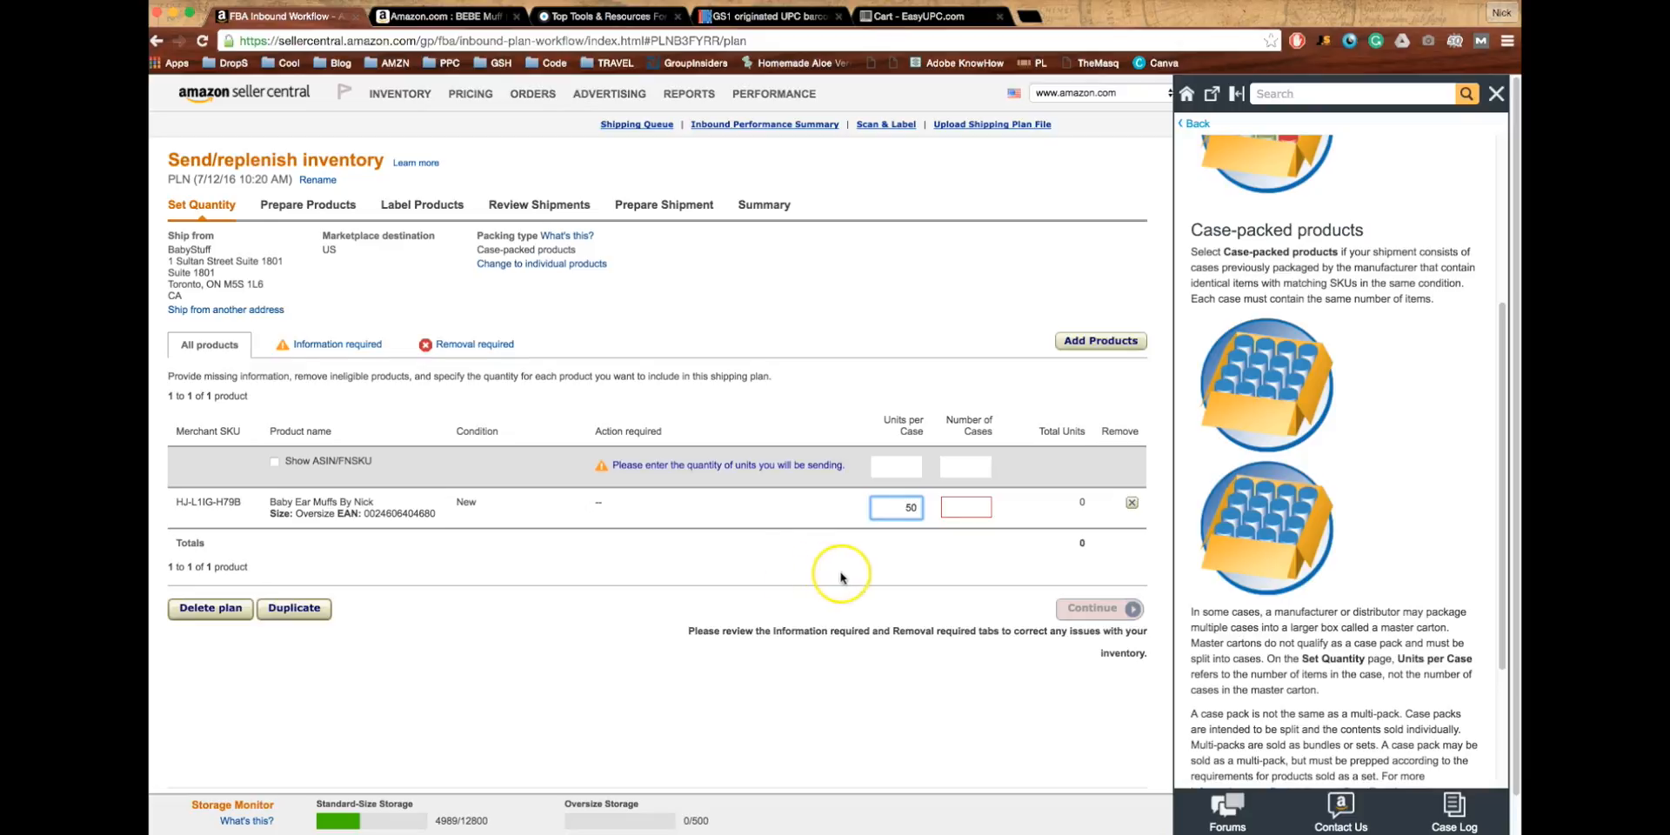
{"action": "left_click", "coordinate": [887, 499]}
{"action": "double_click", "coordinate": [899, 507]}
{"action": "type", "text": "2"}
{"action": "left_click", "coordinate": [960, 509]}
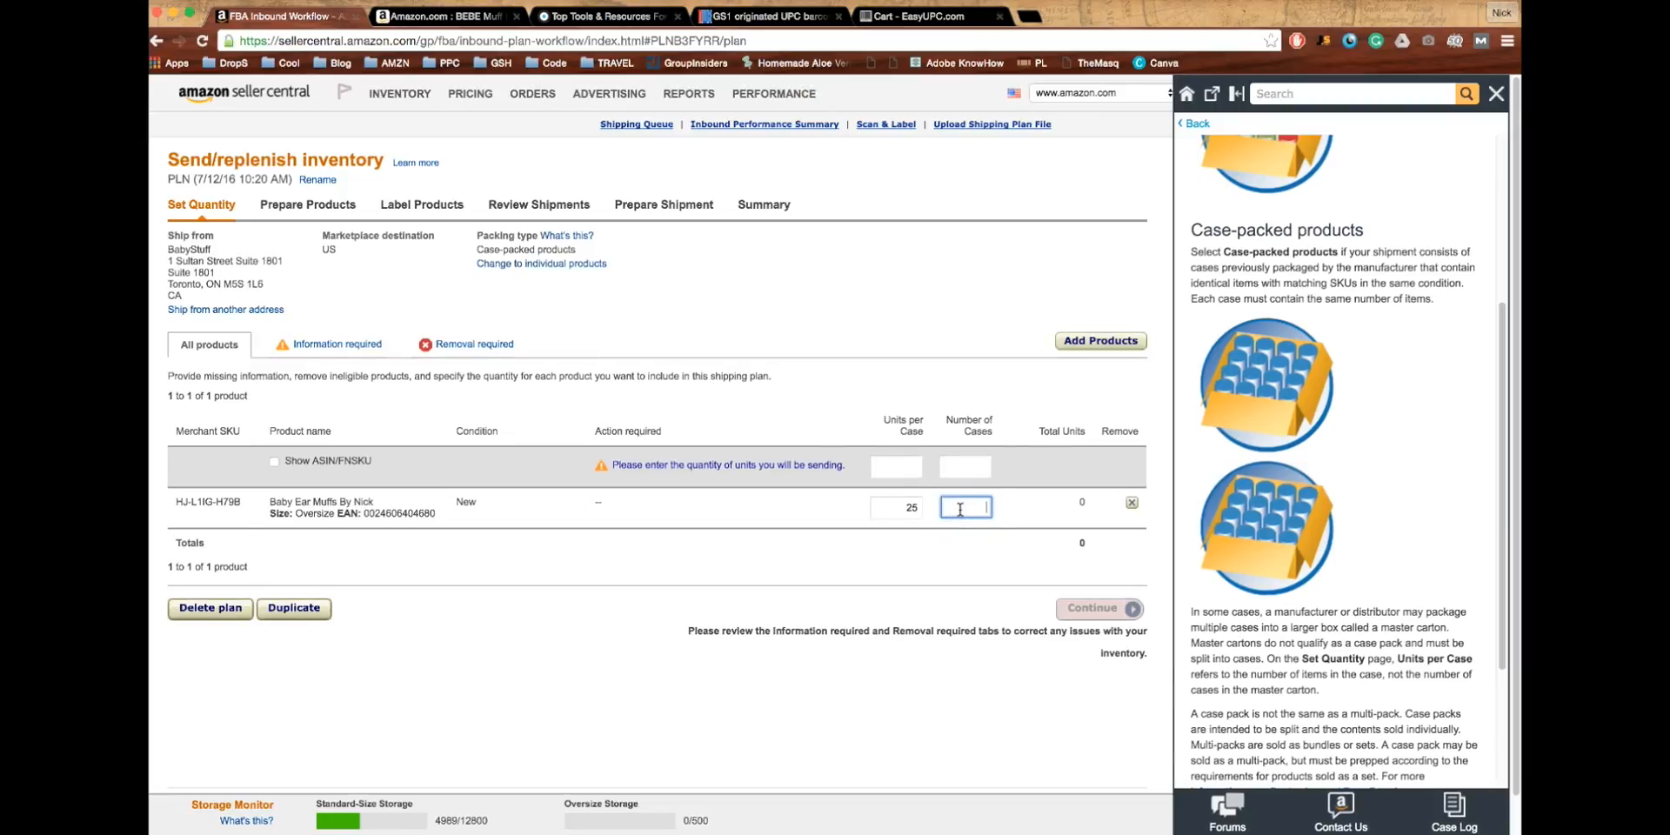
{"action": "type", "text": "4"}
{"action": "left_click_drag", "start_coordinate": [1075, 502], "coordinate": [1101, 502]}
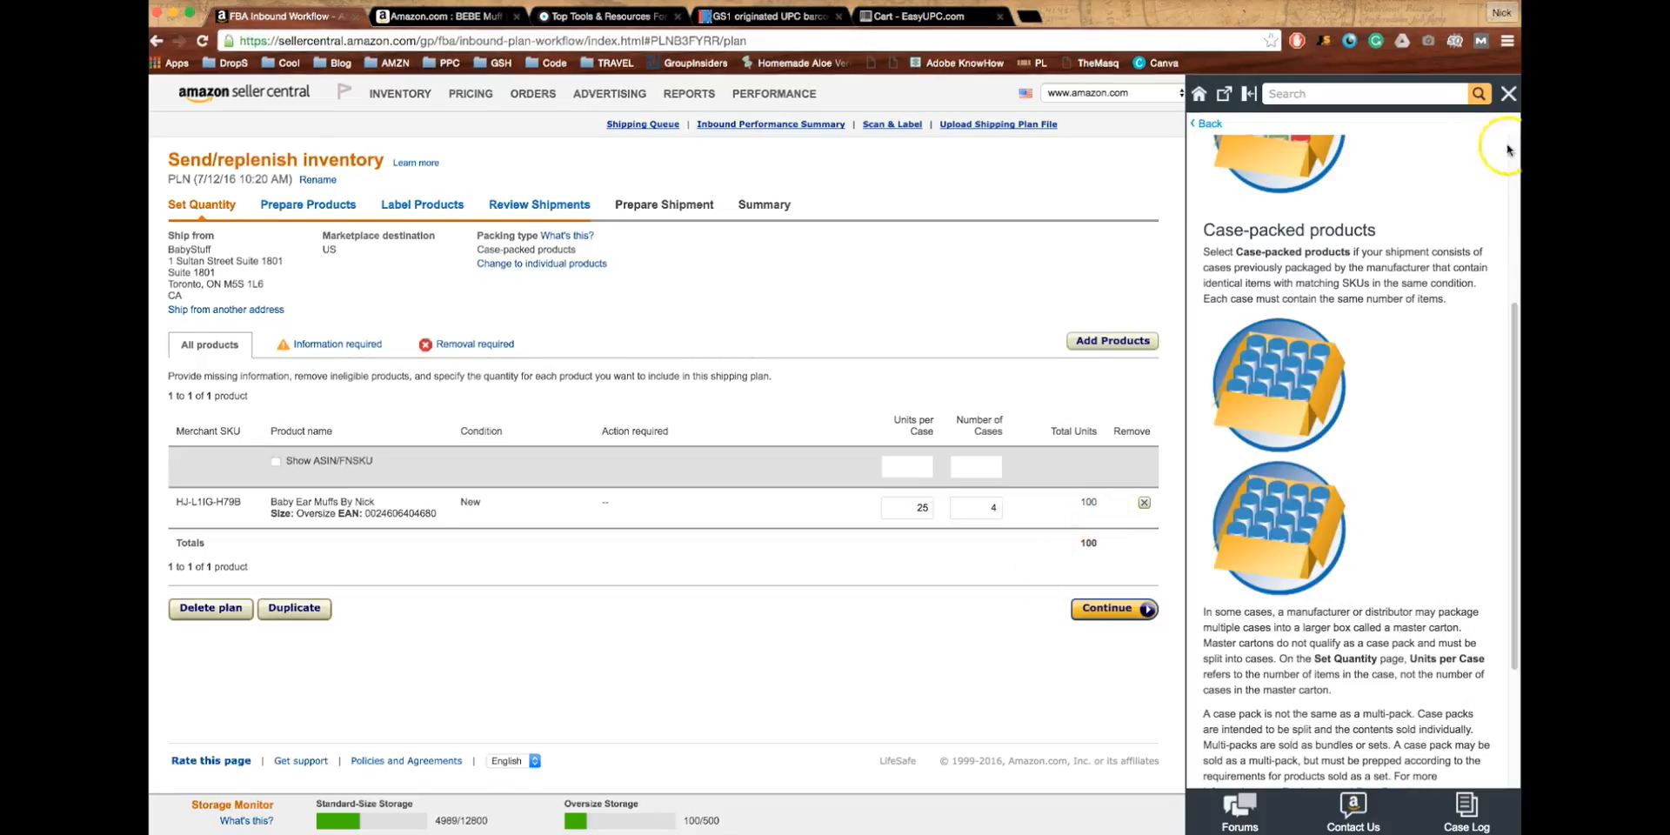
{"action": "left_click", "coordinate": [1508, 93]}
{"action": "left_click", "coordinate": [1435, 609]}
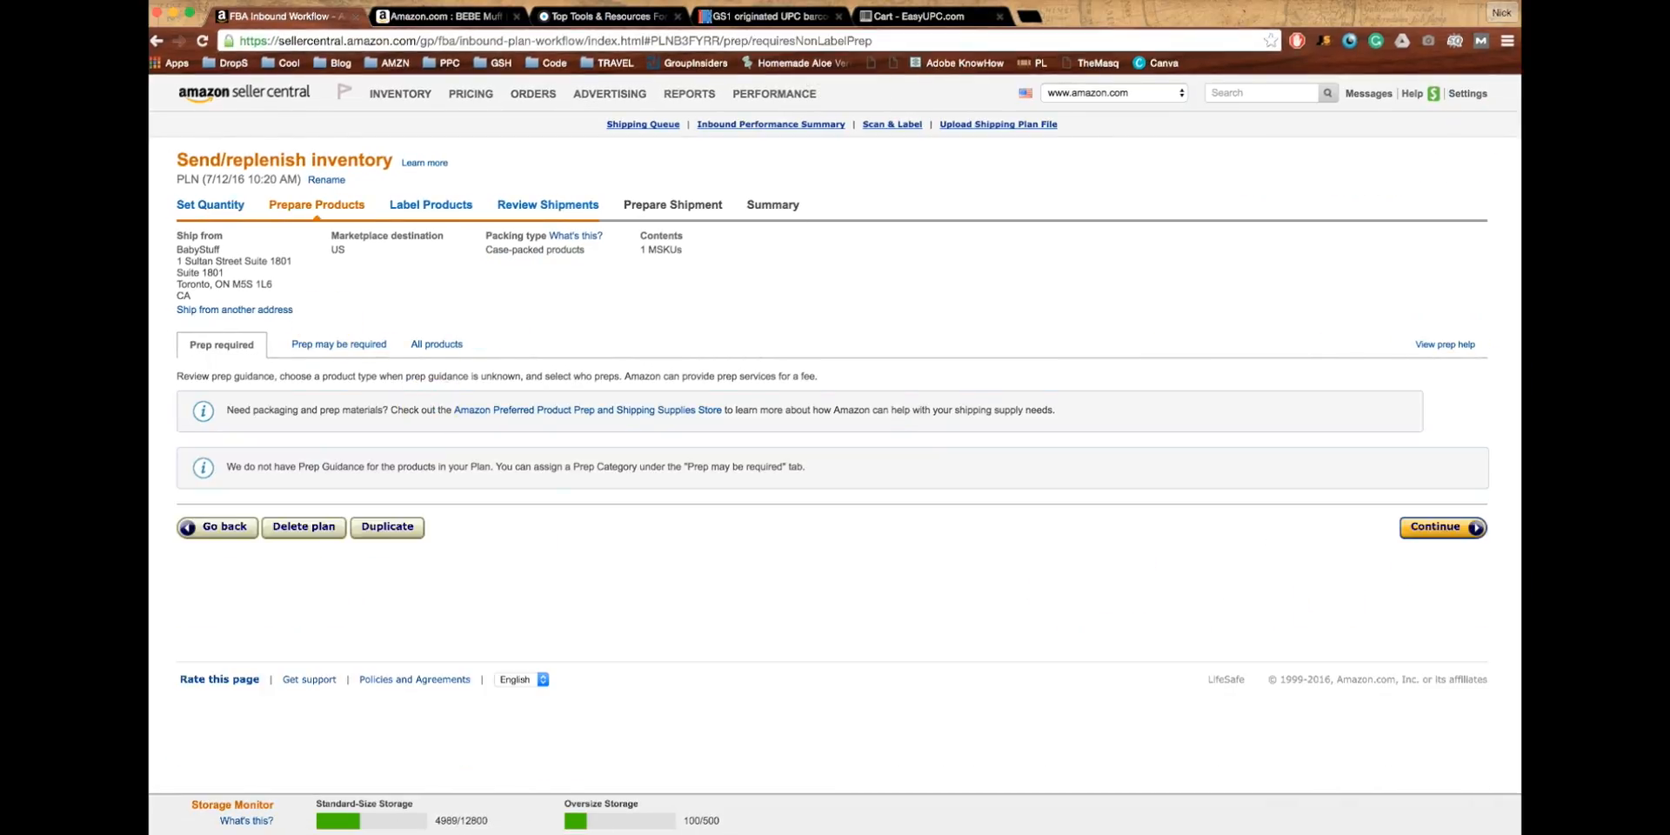
- Set Merchant as who preps all products, then continue to Label Products
{"action": "left_click", "coordinate": [342, 346]}
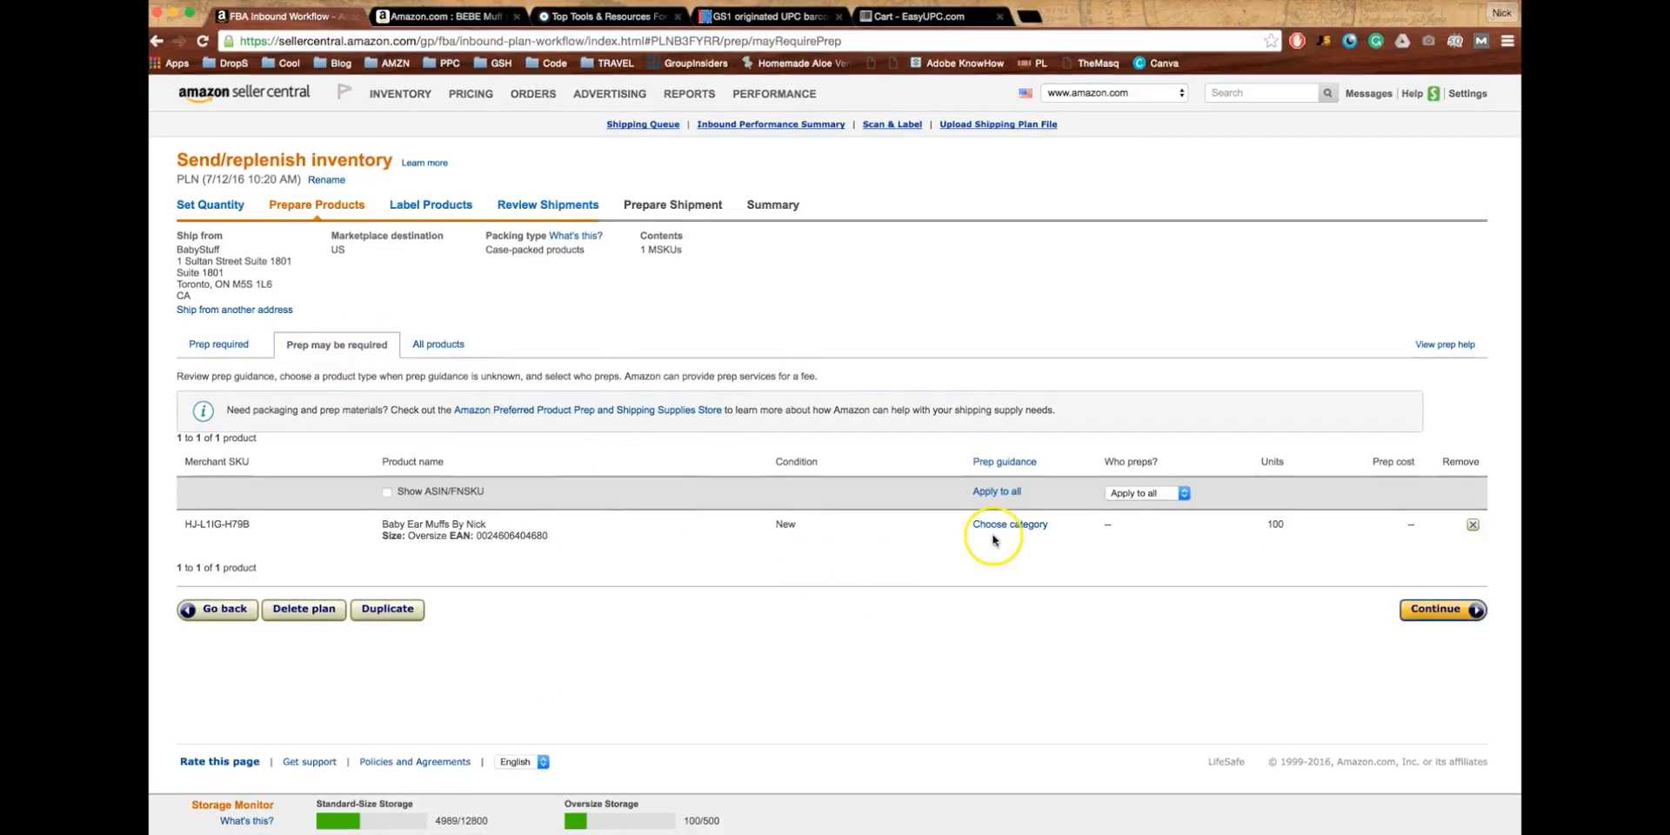
{"action": "left_click", "coordinate": [1153, 493]}
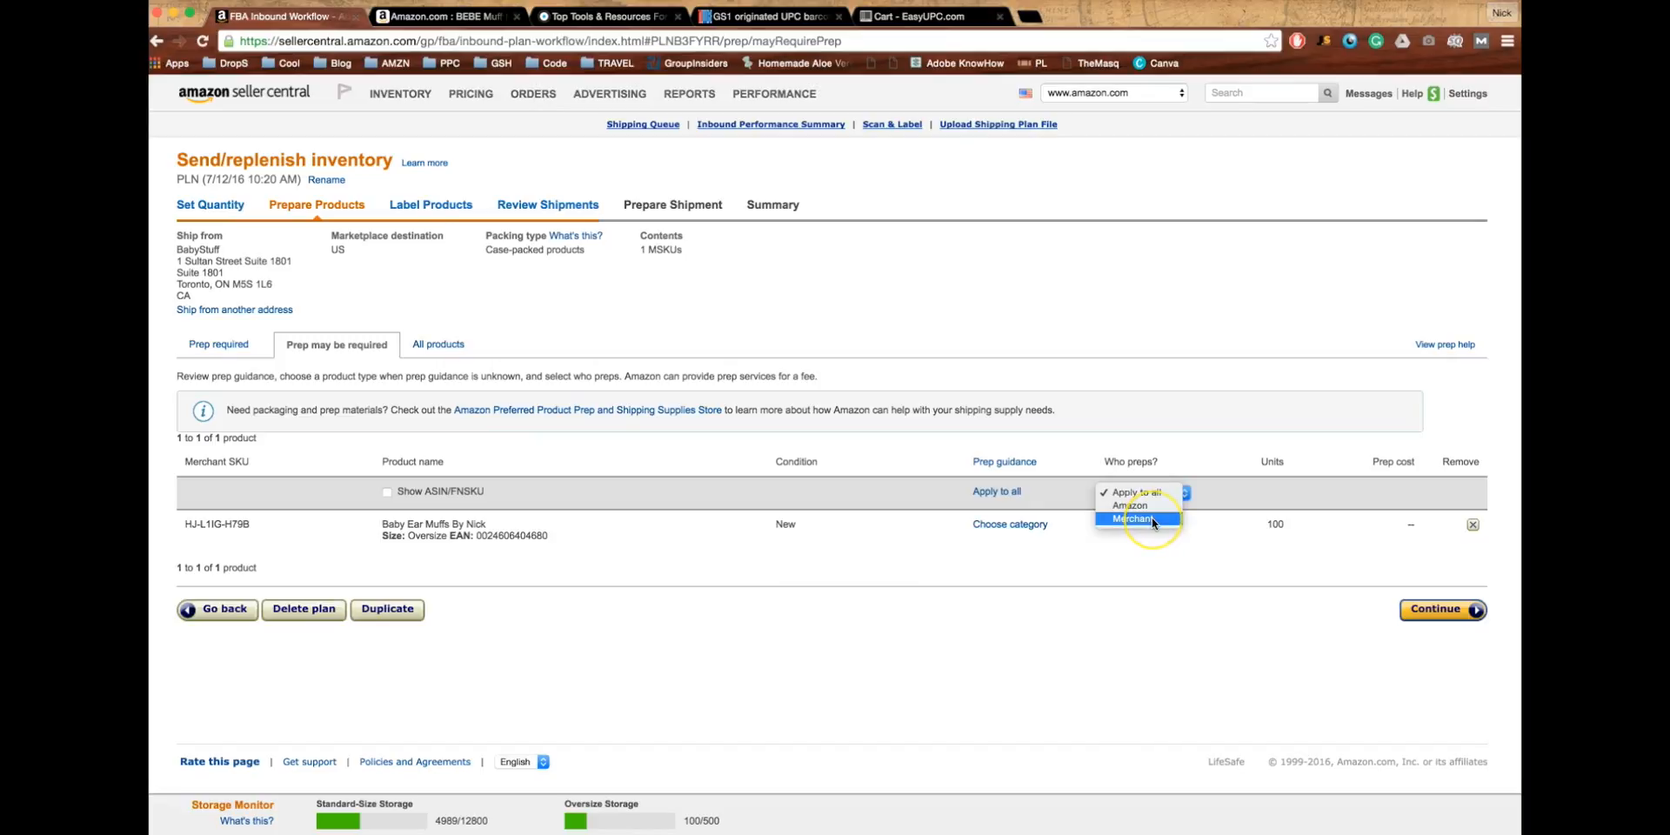
{"action": "left_click", "coordinate": [1142, 522]}
{"action": "left_click", "coordinate": [1140, 519]}
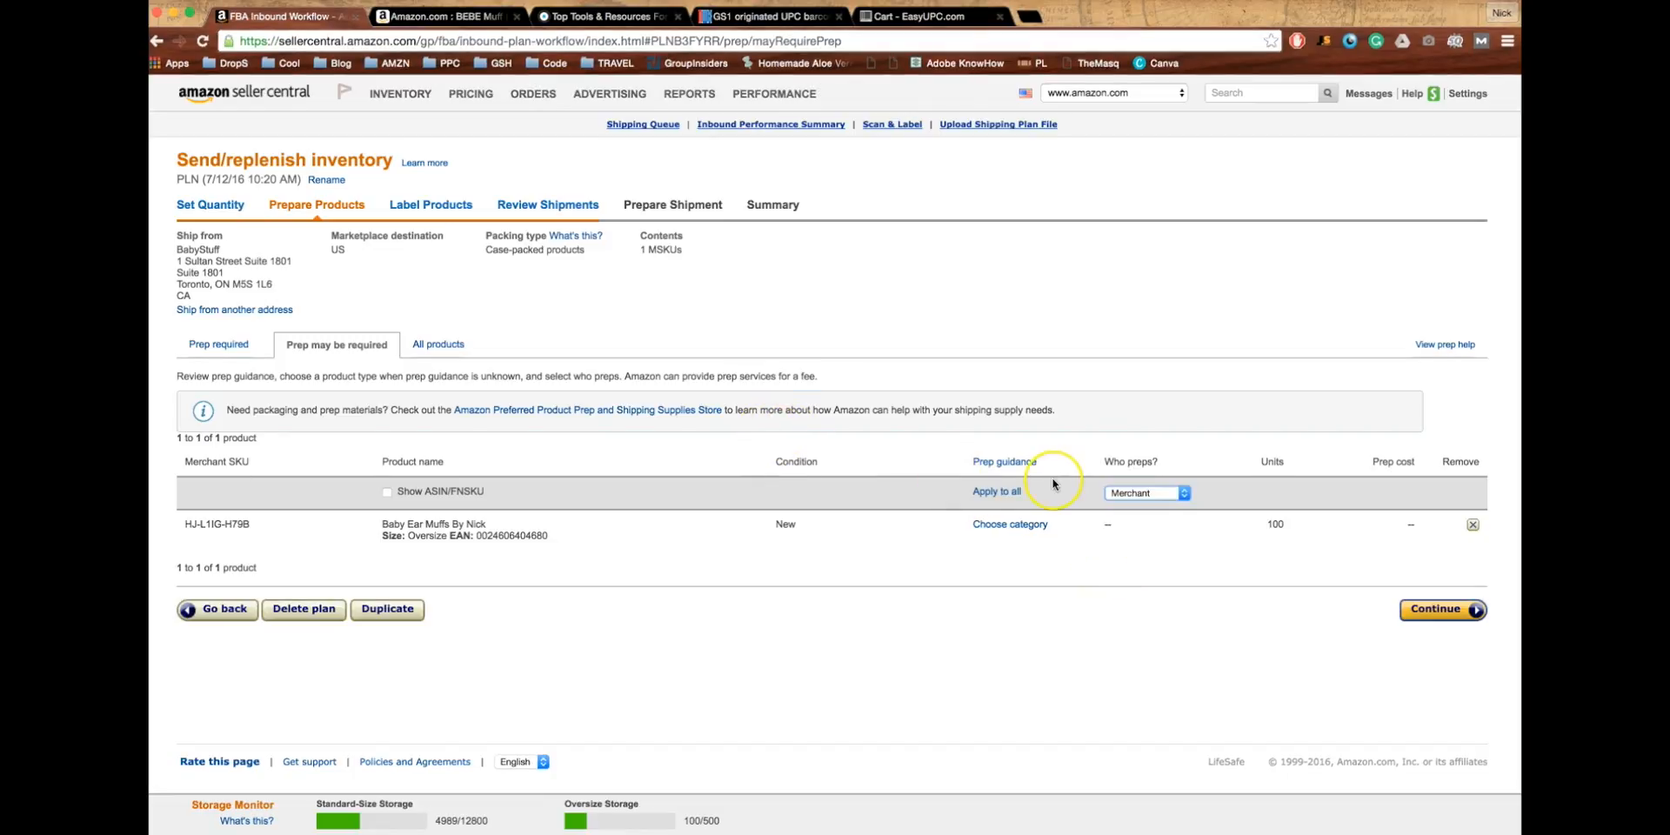
{"action": "left_click", "coordinate": [444, 345]}
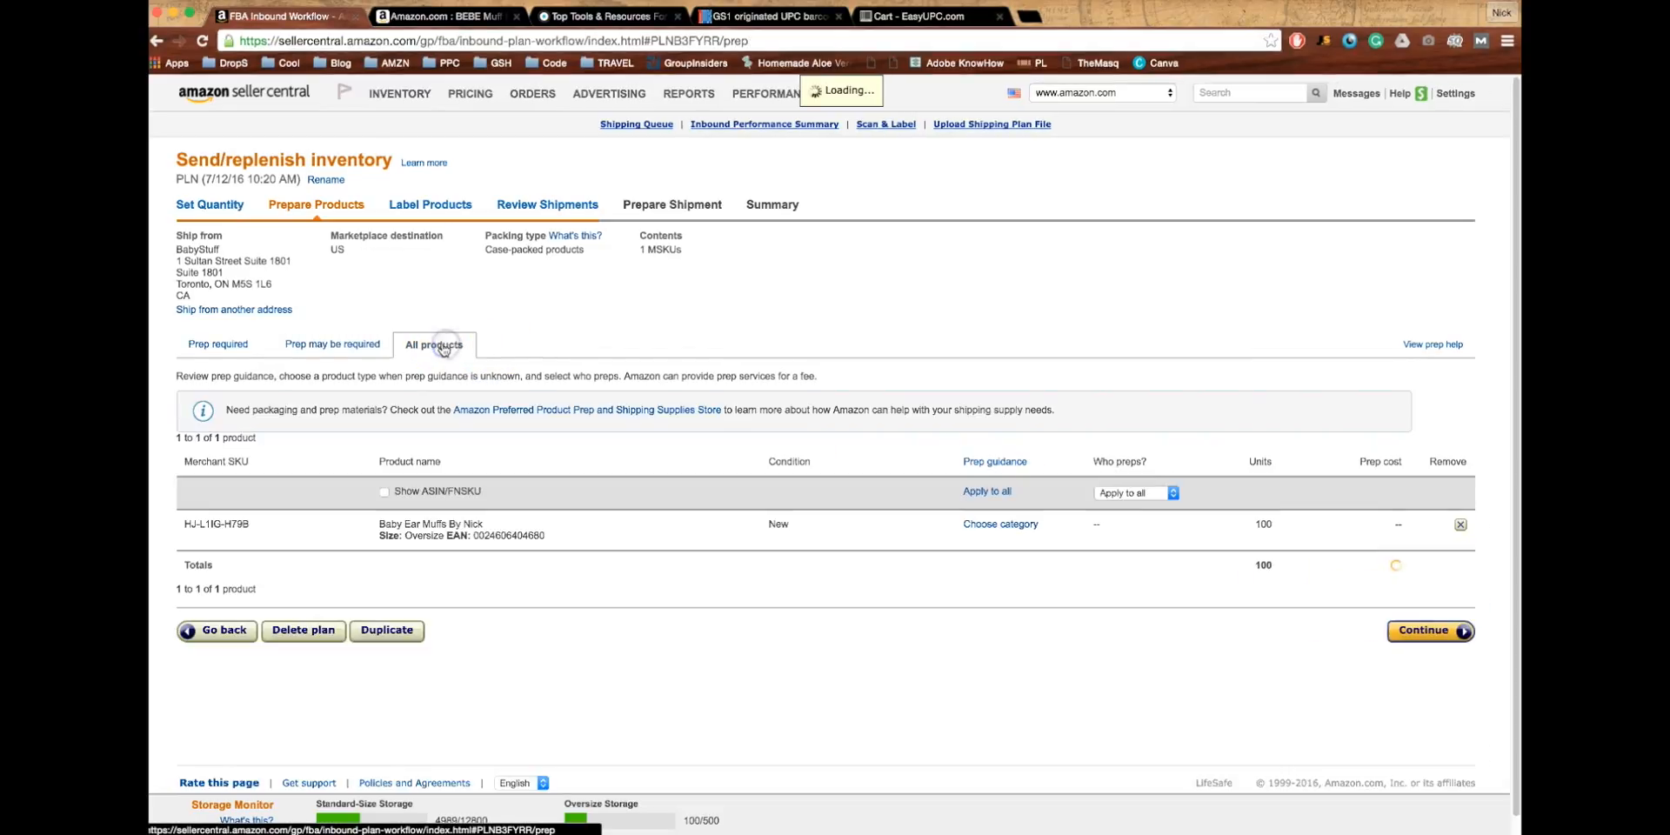
{"action": "left_click", "coordinate": [1110, 493]}
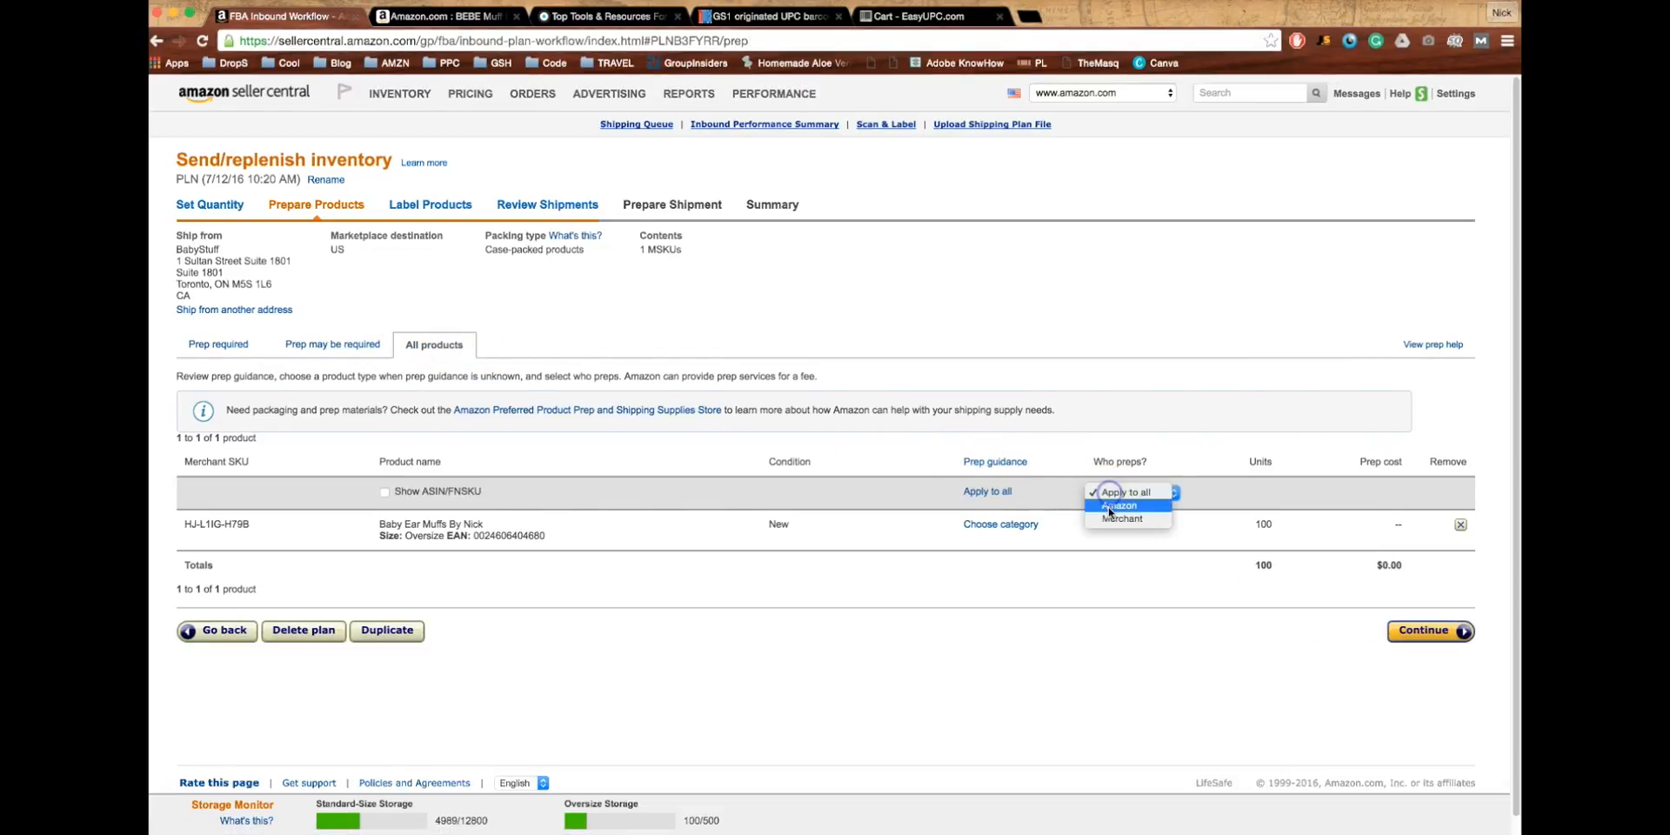
{"action": "left_click", "coordinate": [1111, 521]}
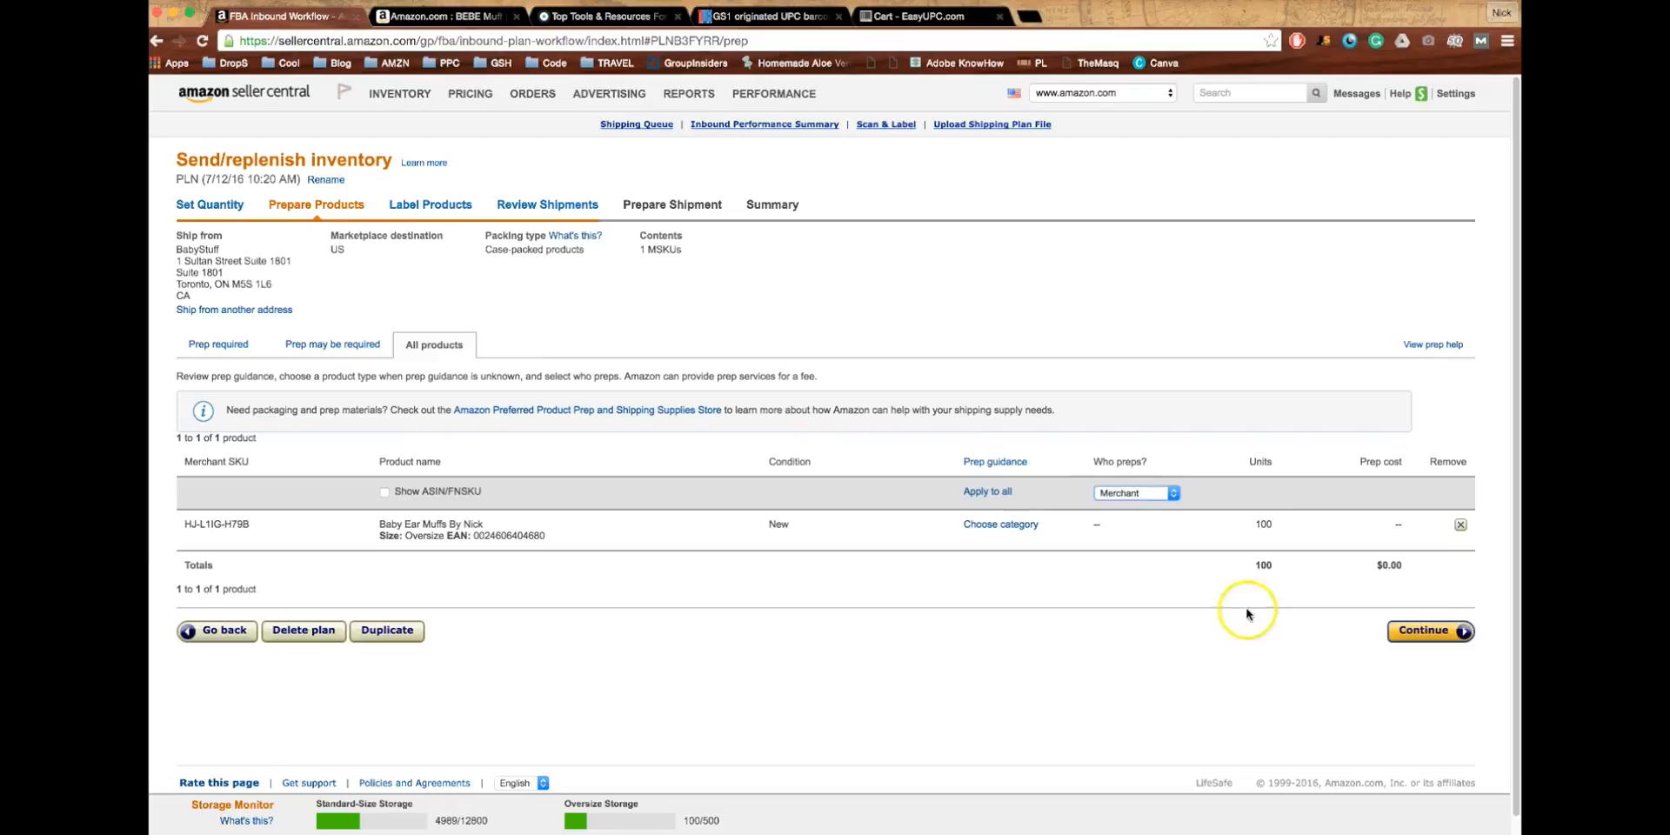
{"action": "left_click", "coordinate": [1407, 636]}
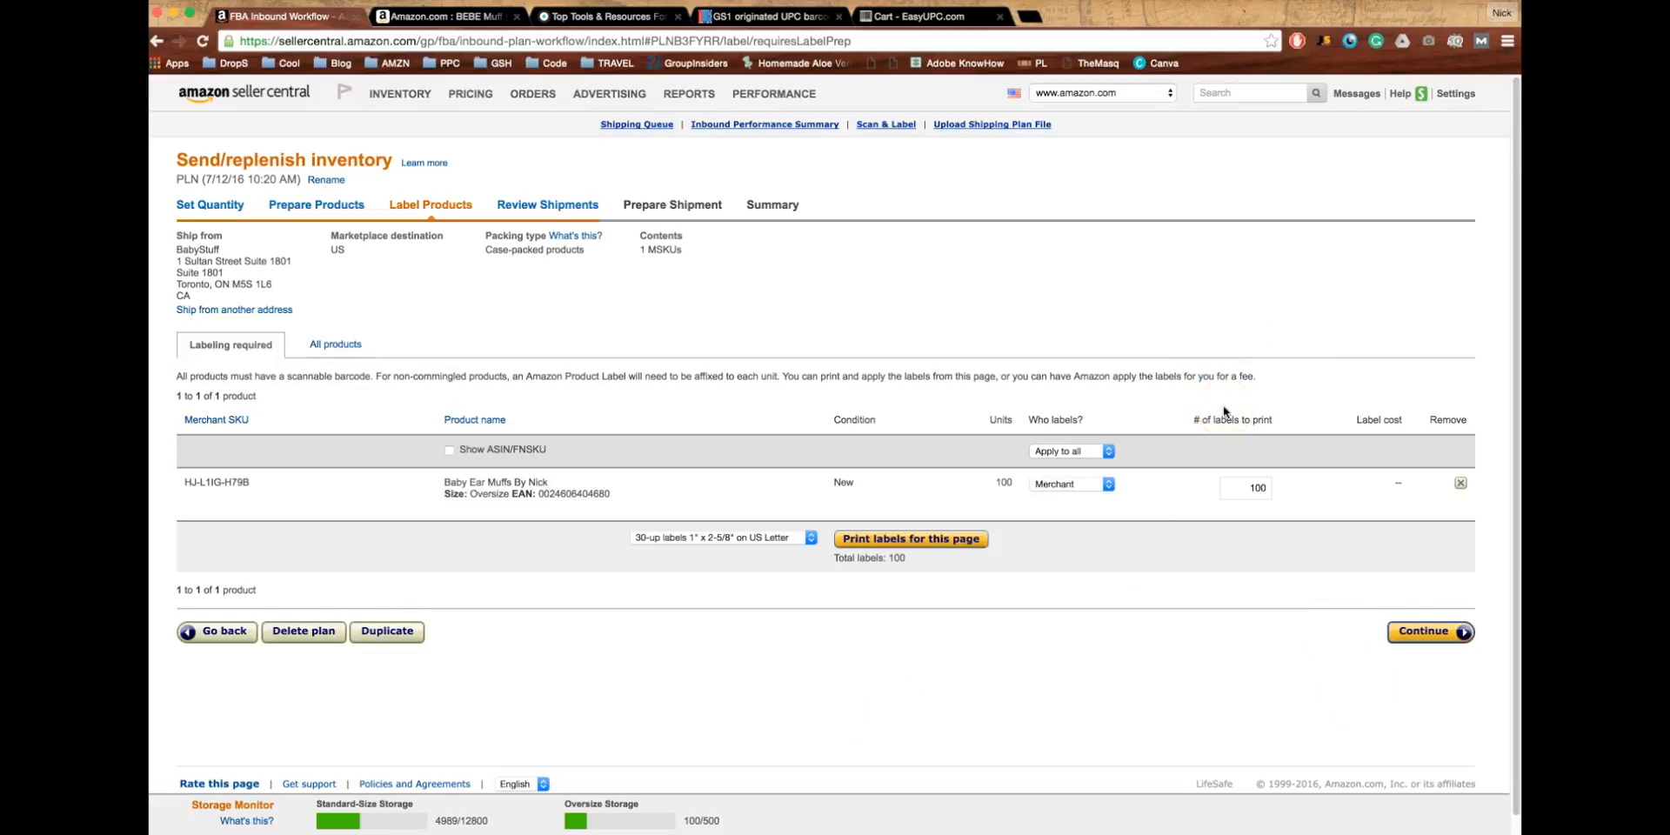
- Keep Merchant labelling 100 labels and continue to Review Shipments
{"action": "left_click", "coordinate": [1408, 639]}
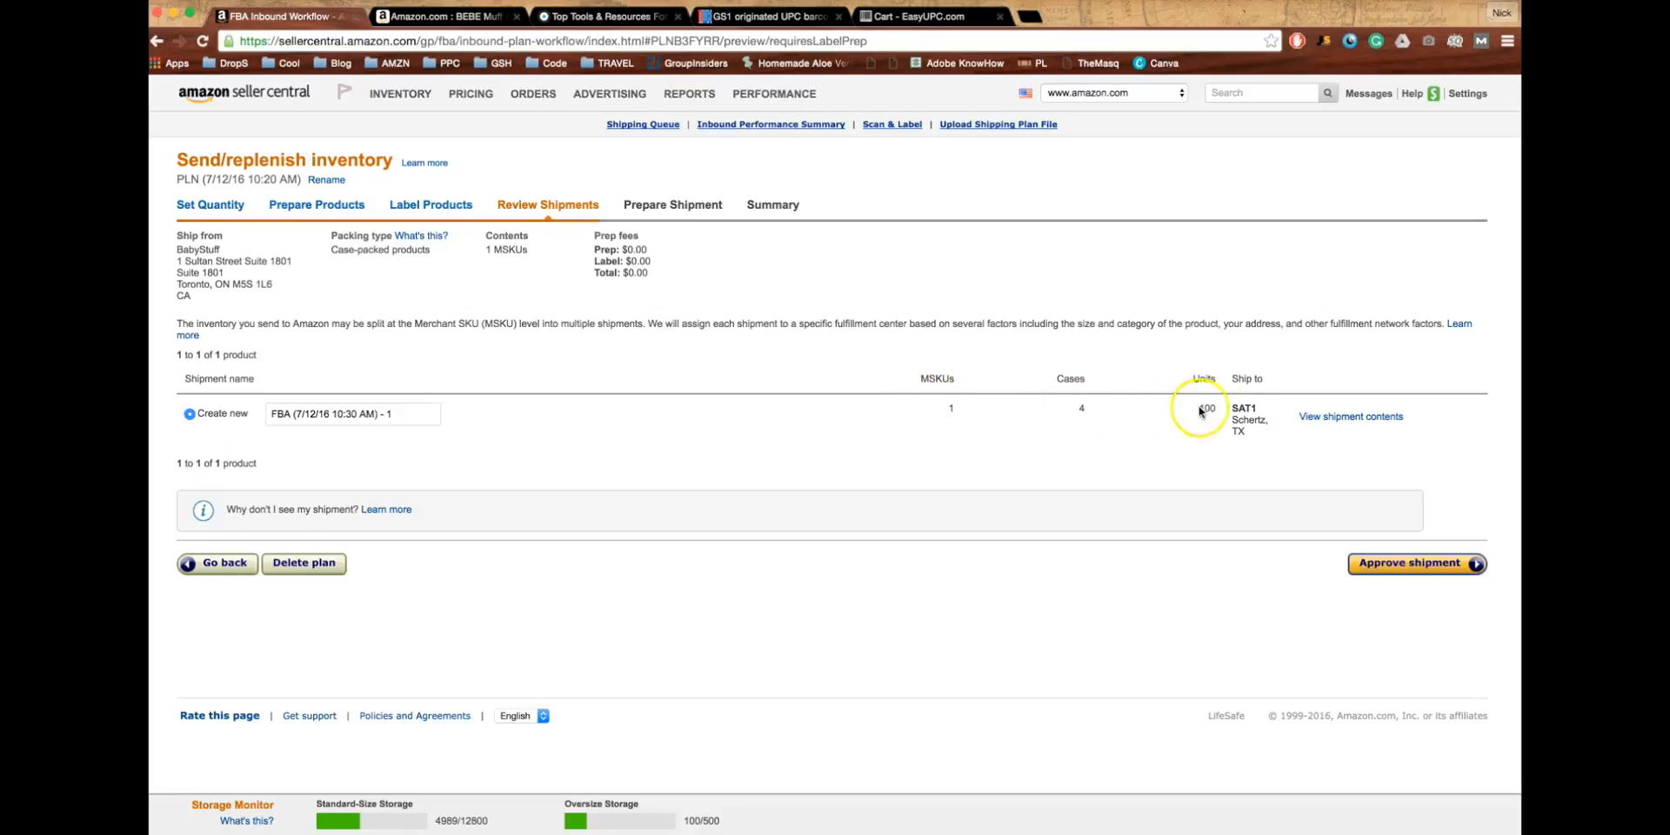
- Check the shipment's SAT1 Schertz, TX destination
{"action": "left_click_drag", "start_coordinate": [1249, 431], "coordinate": [1225, 401]}
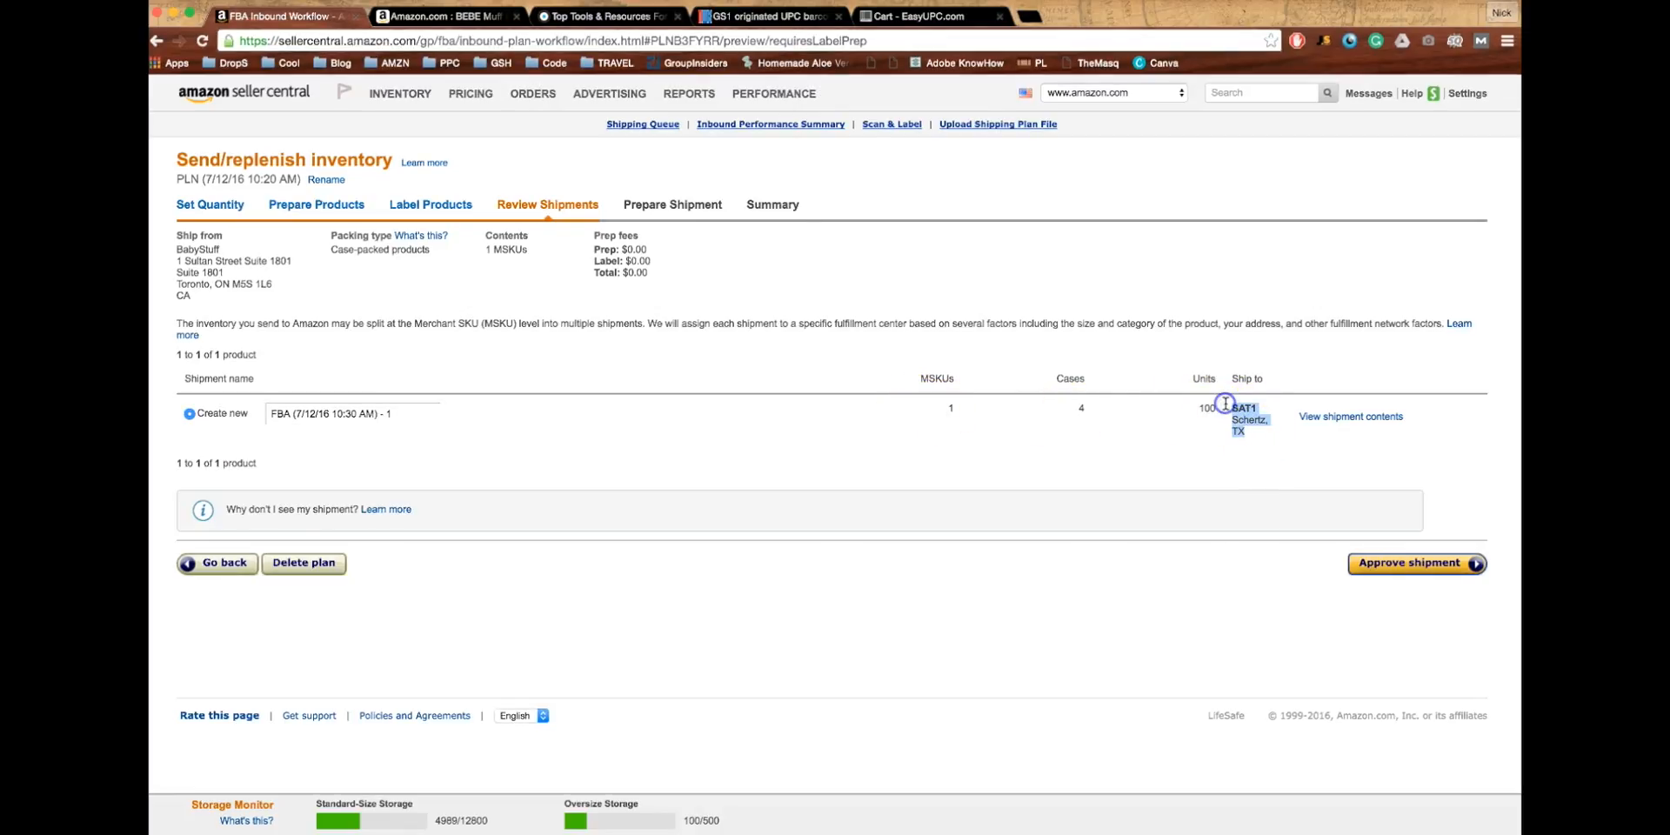
{"action": "left_click", "coordinate": [1233, 409]}
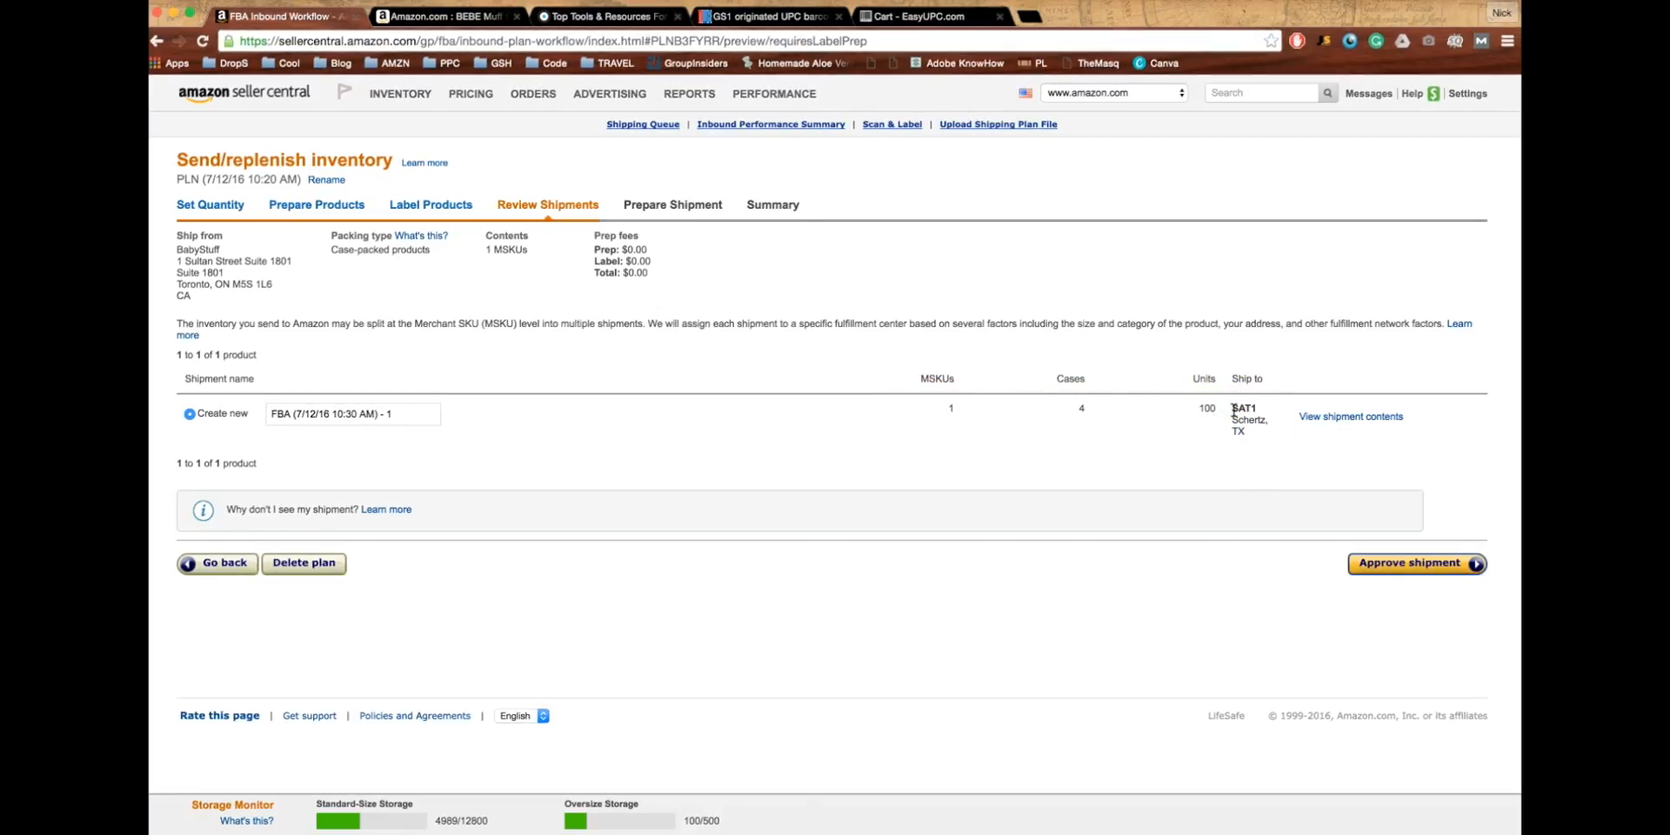
{"action": "mouse_move", "coordinate": [1233, 407]}
{"action": "left_mouse_down"}
{"action": "mouse_move", "coordinate": [1248, 435]}
{"action": "mouse_move", "coordinate": [1225, 407]}
{"action": "left_mouse_up"}
{"action": "left_click", "coordinate": [1249, 435]}
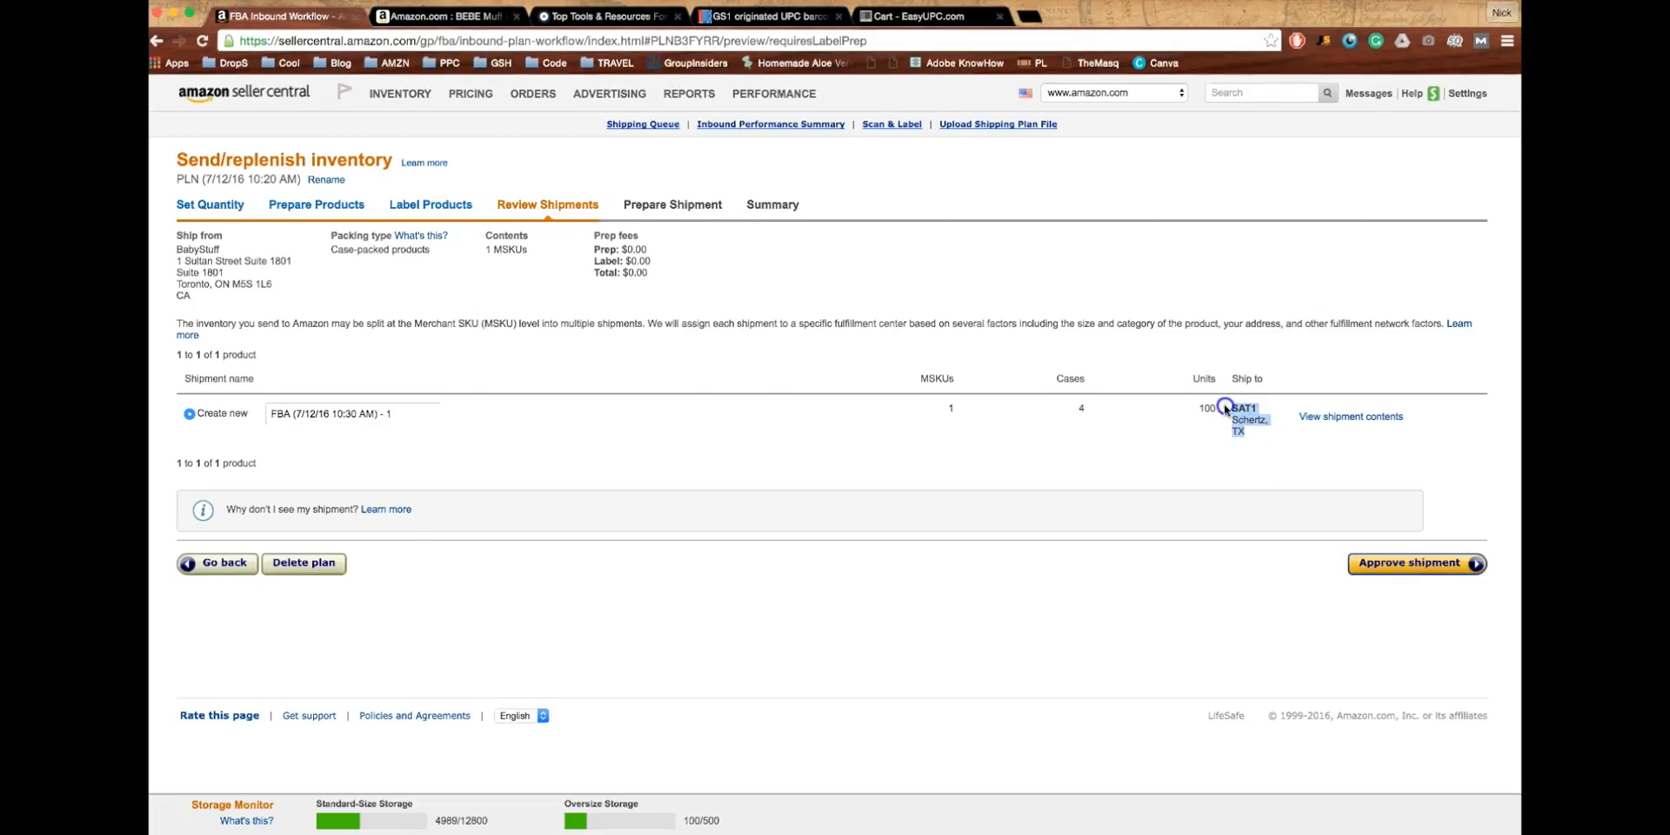
{"action": "left_click", "coordinate": [1225, 409]}
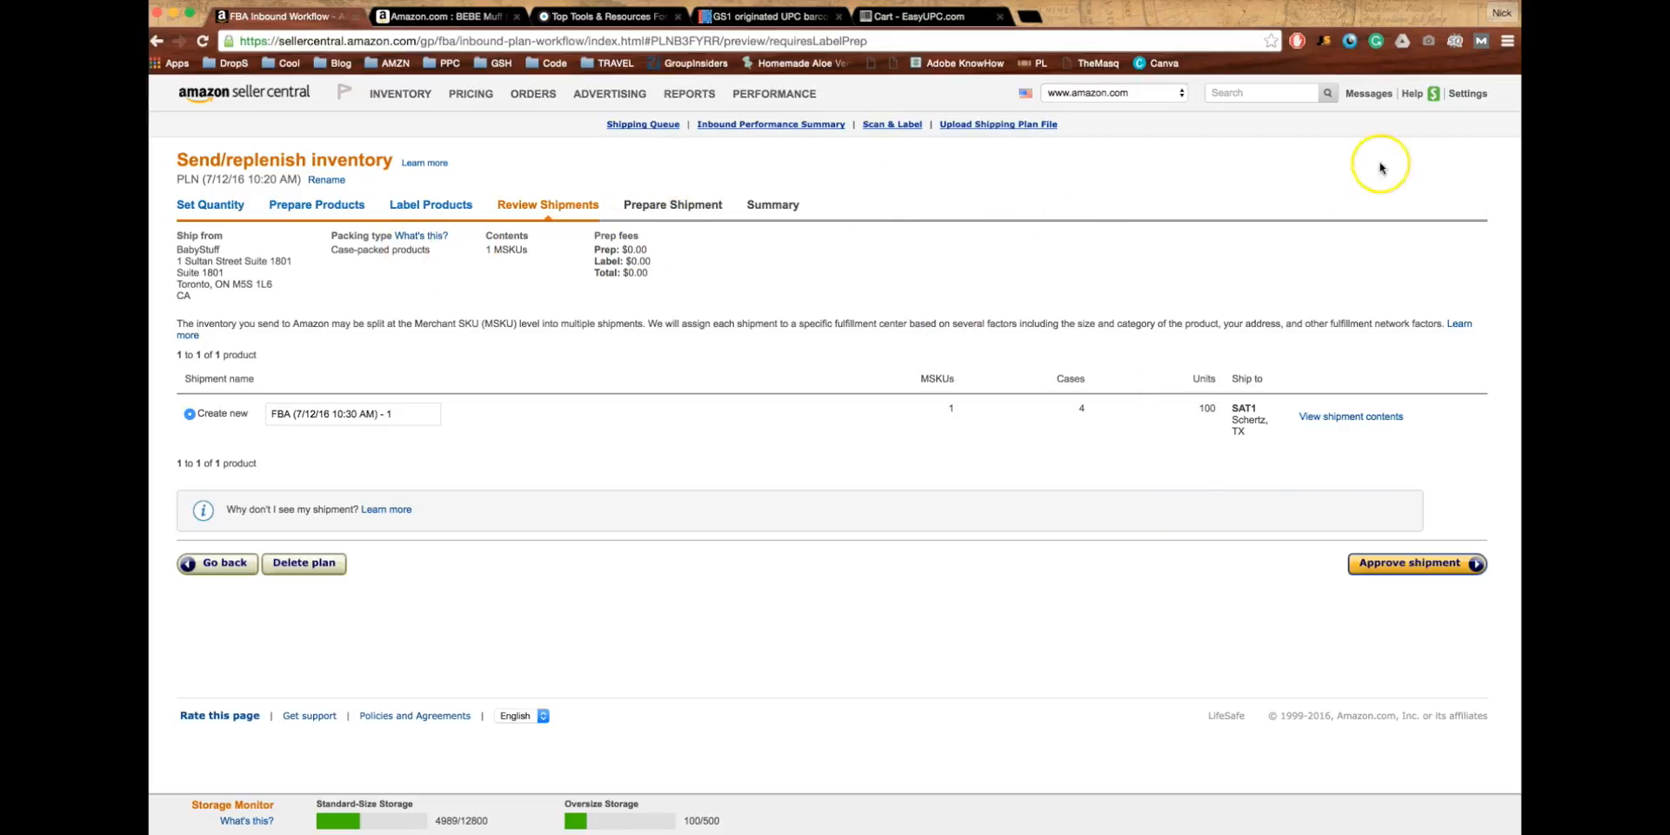
{"action": "mouse_move", "coordinate": [1485, 96]}
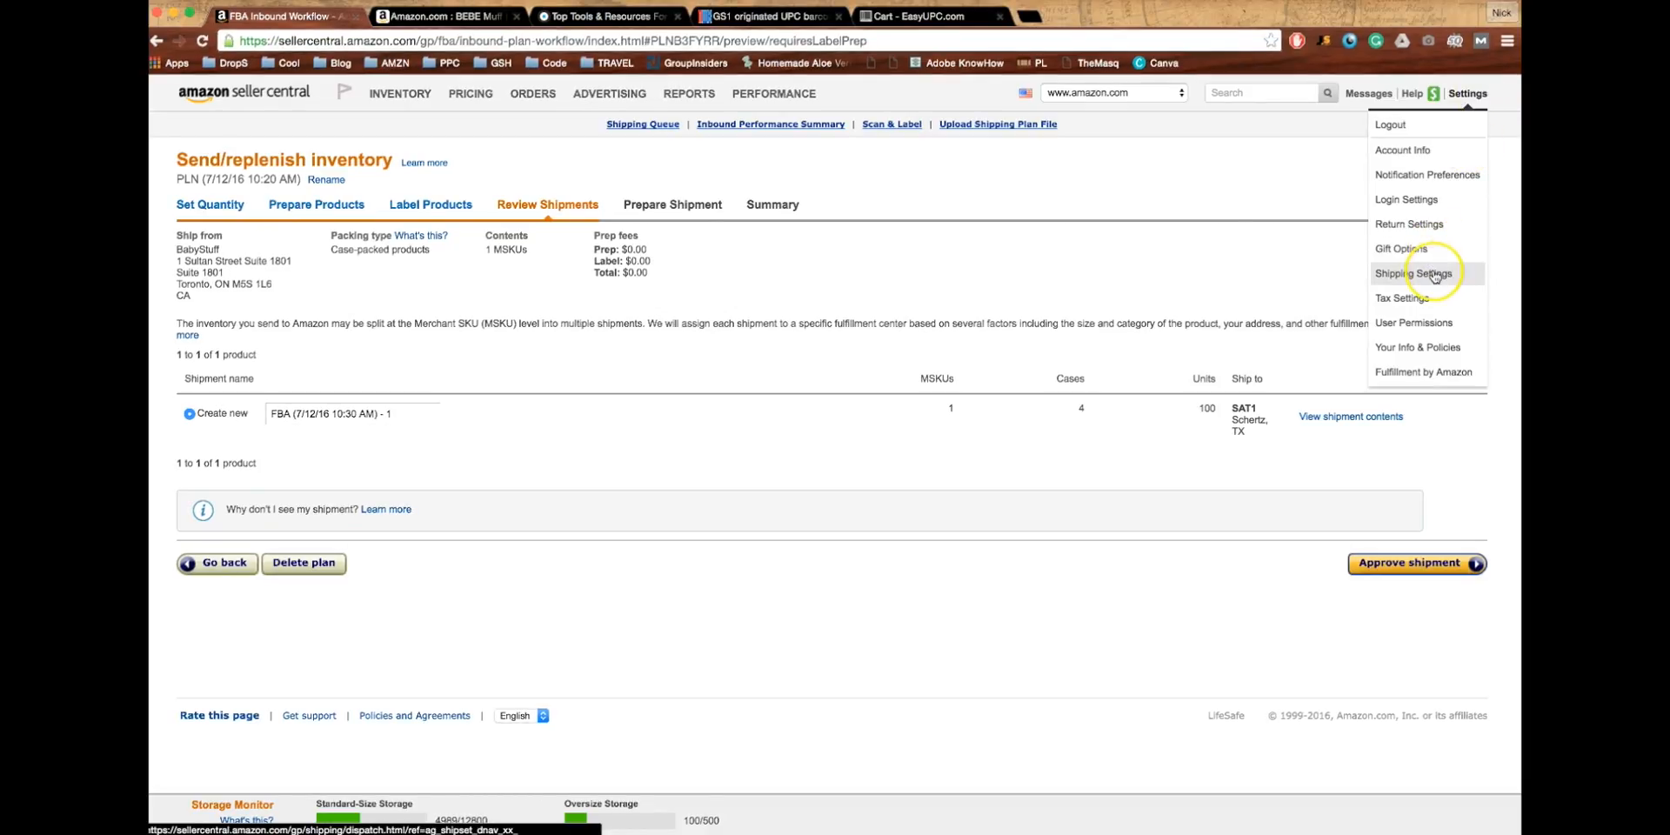
{"action": "left_click", "coordinate": [1249, 274]}
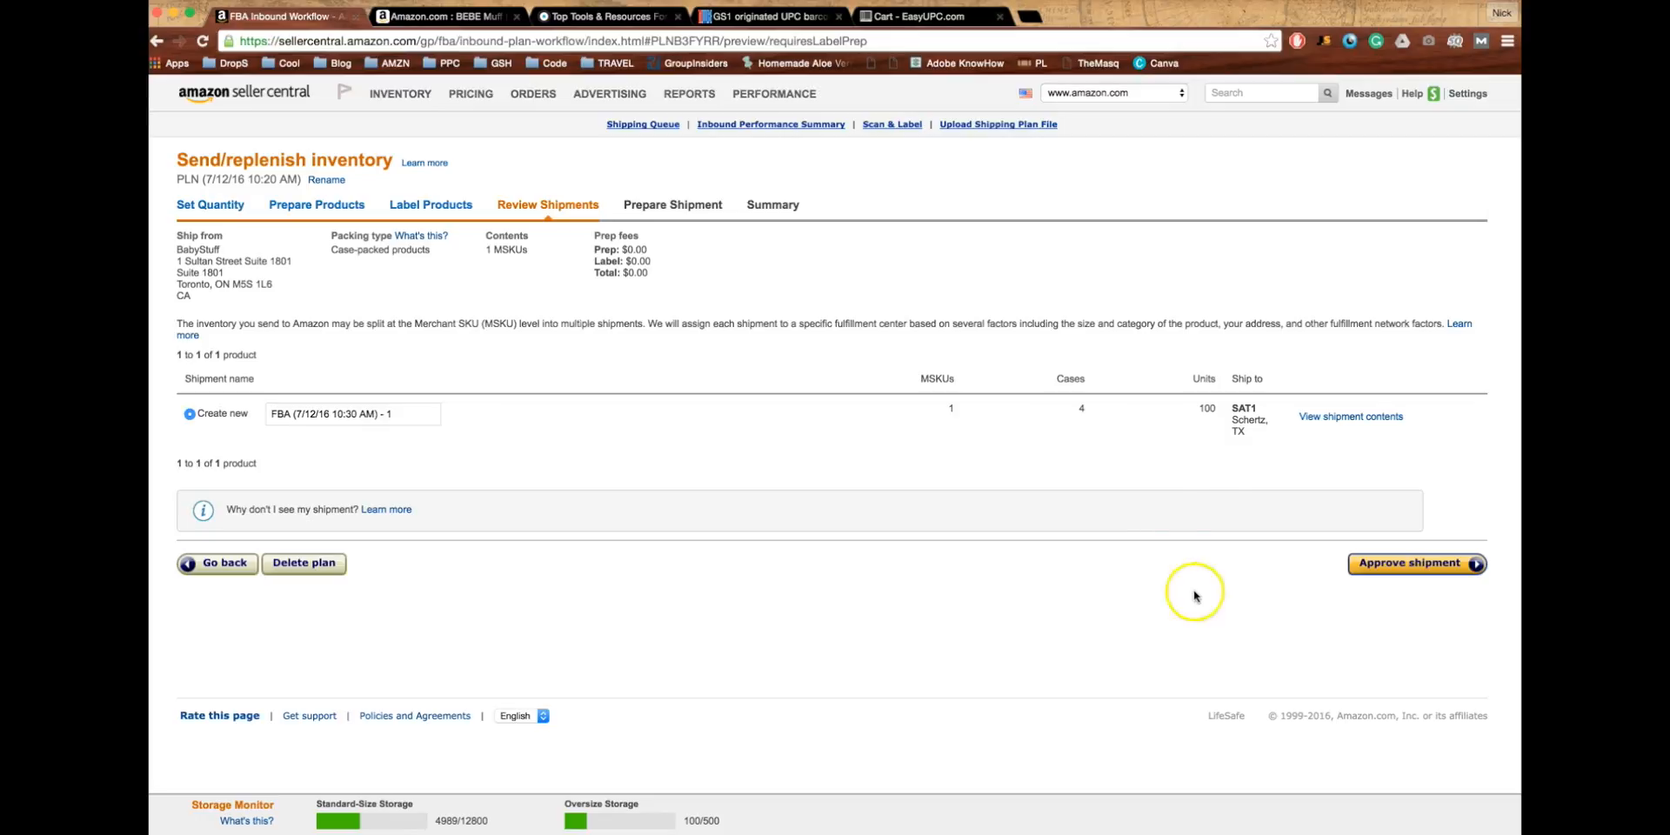
- Confirm the 100 units going to SAT1 and approve the shipment plan
{"action": "left_click", "coordinate": [1252, 432]}
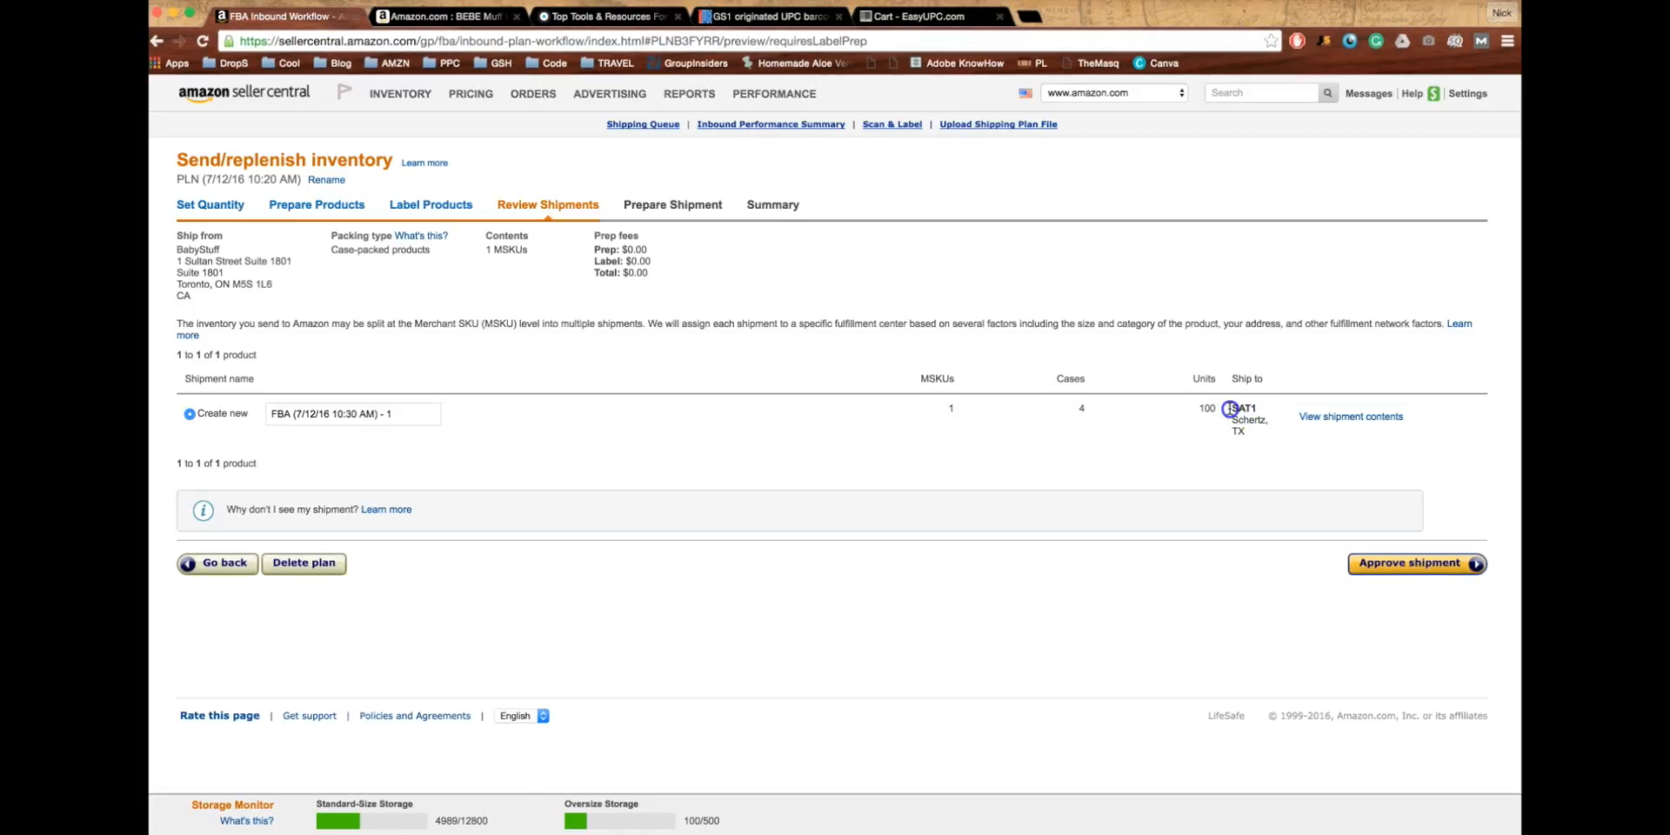
{"action": "left_click_drag", "start_coordinate": [1229, 408], "coordinate": [1249, 438]}
{"action": "left_click", "coordinate": [1249, 440]}
{"action": "left_click_drag", "start_coordinate": [1246, 431], "coordinate": [1231, 409]}
{"action": "left_click", "coordinate": [1231, 412]}
{"action": "double_click", "coordinate": [1212, 408]}
{"action": "left_click", "coordinate": [1414, 568]}
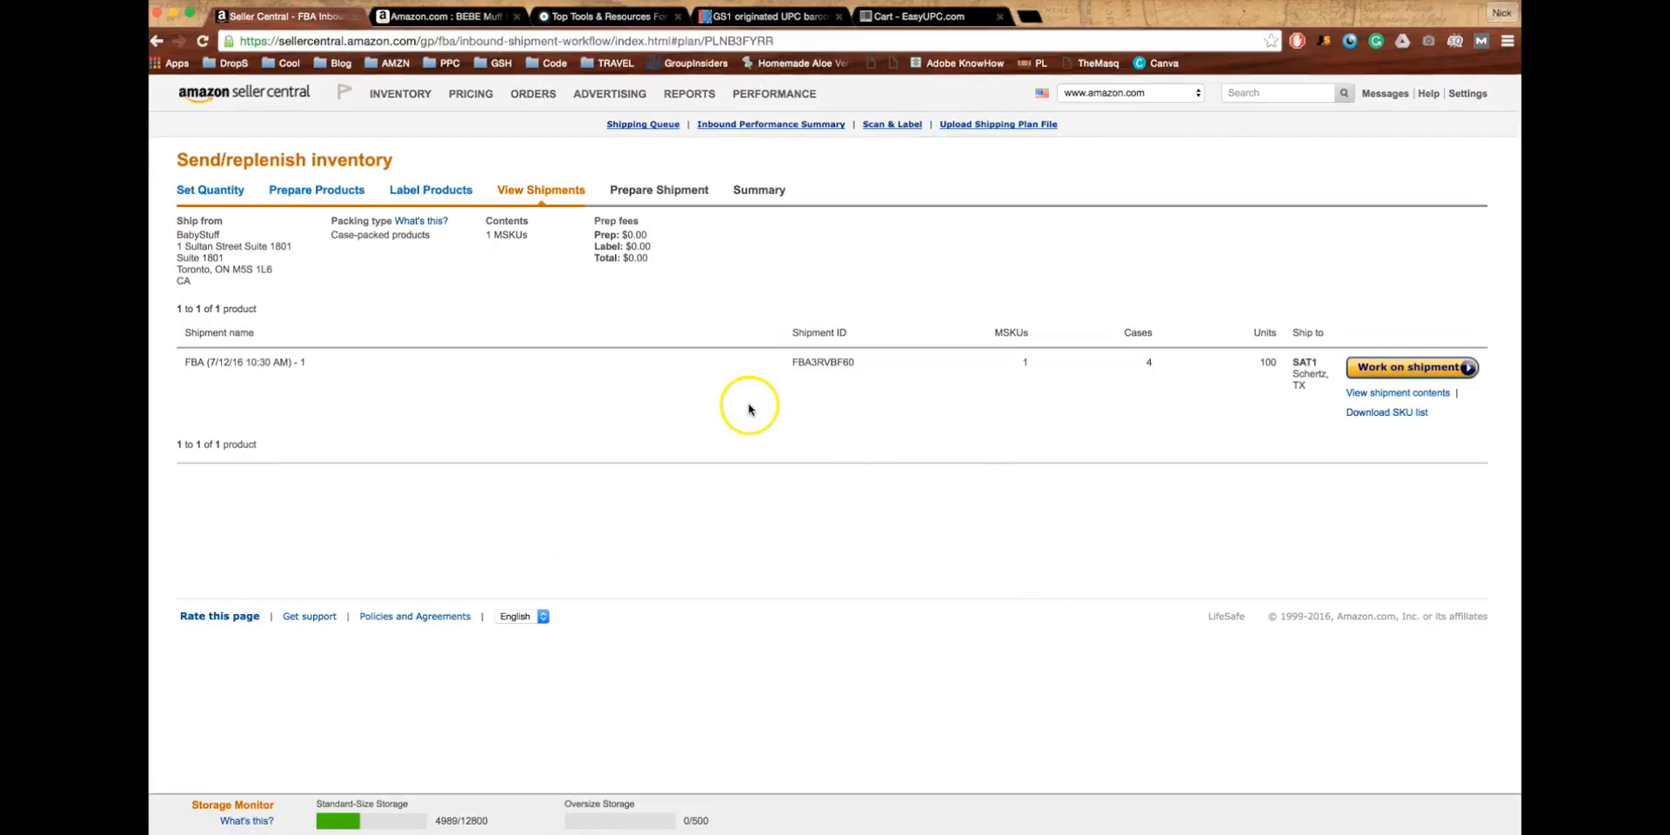
{"action": "left_click_drag", "start_coordinate": [793, 362], "coordinate": [869, 362]}
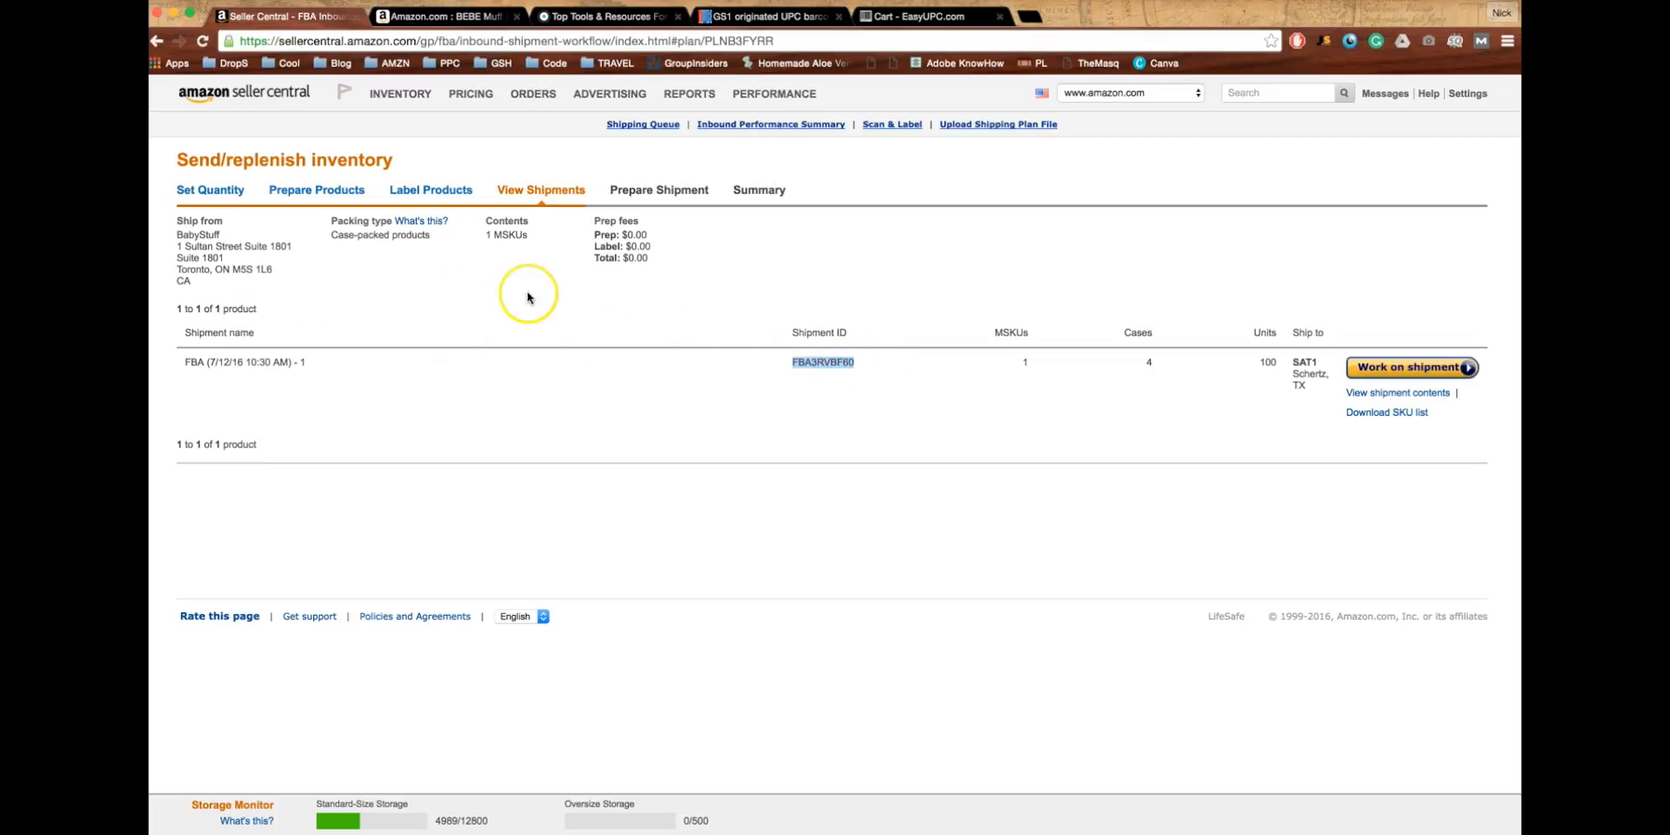
{"action": "mouse_move", "coordinate": [419, 94]}
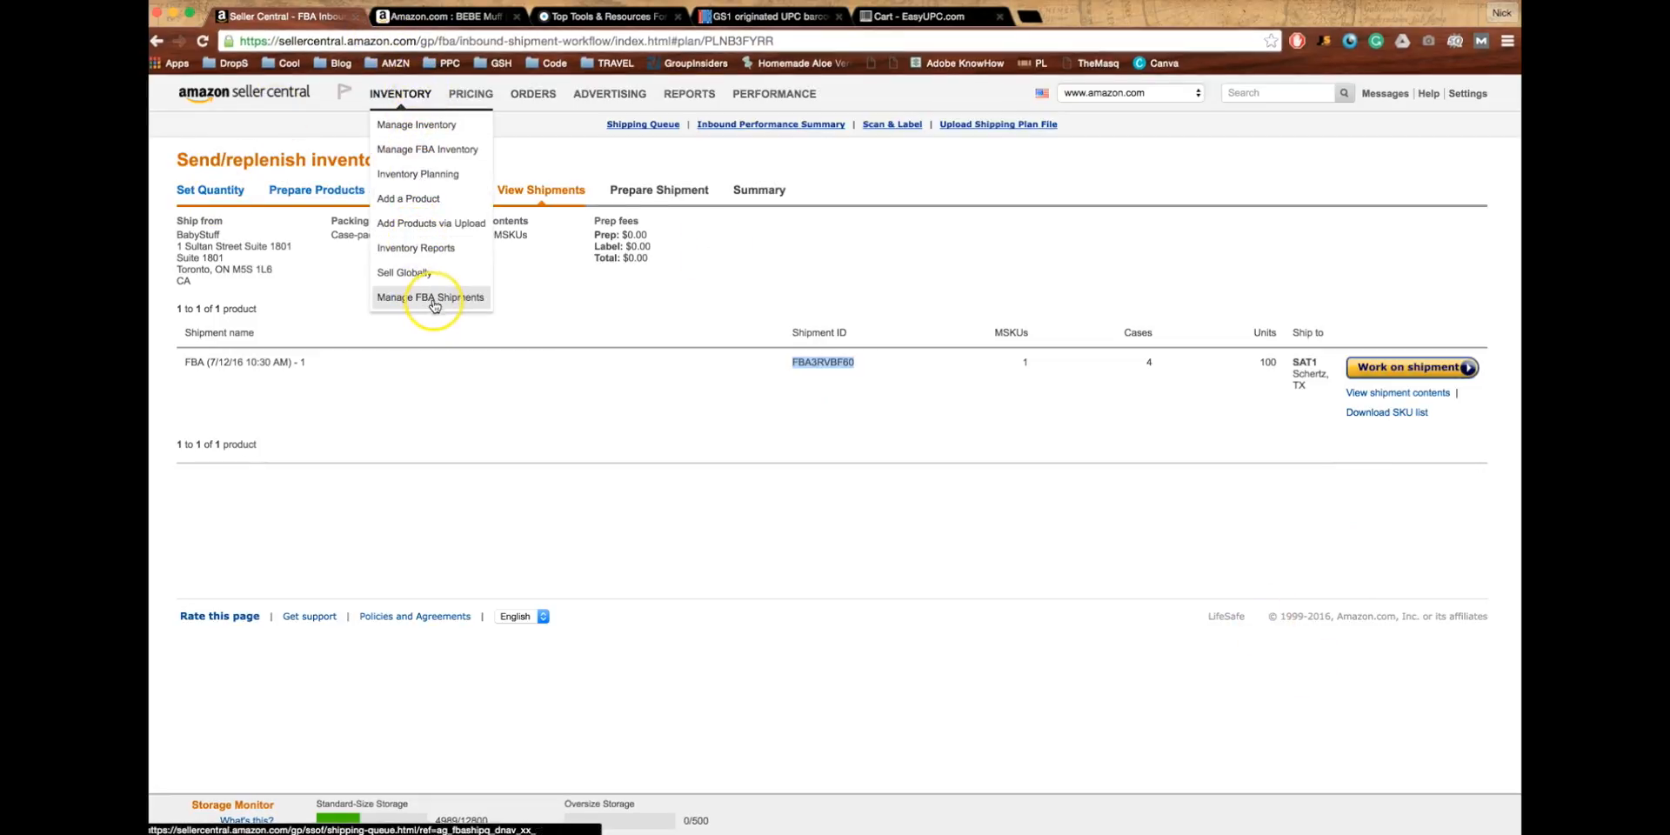
{"action": "left_click", "coordinate": [613, 360]}
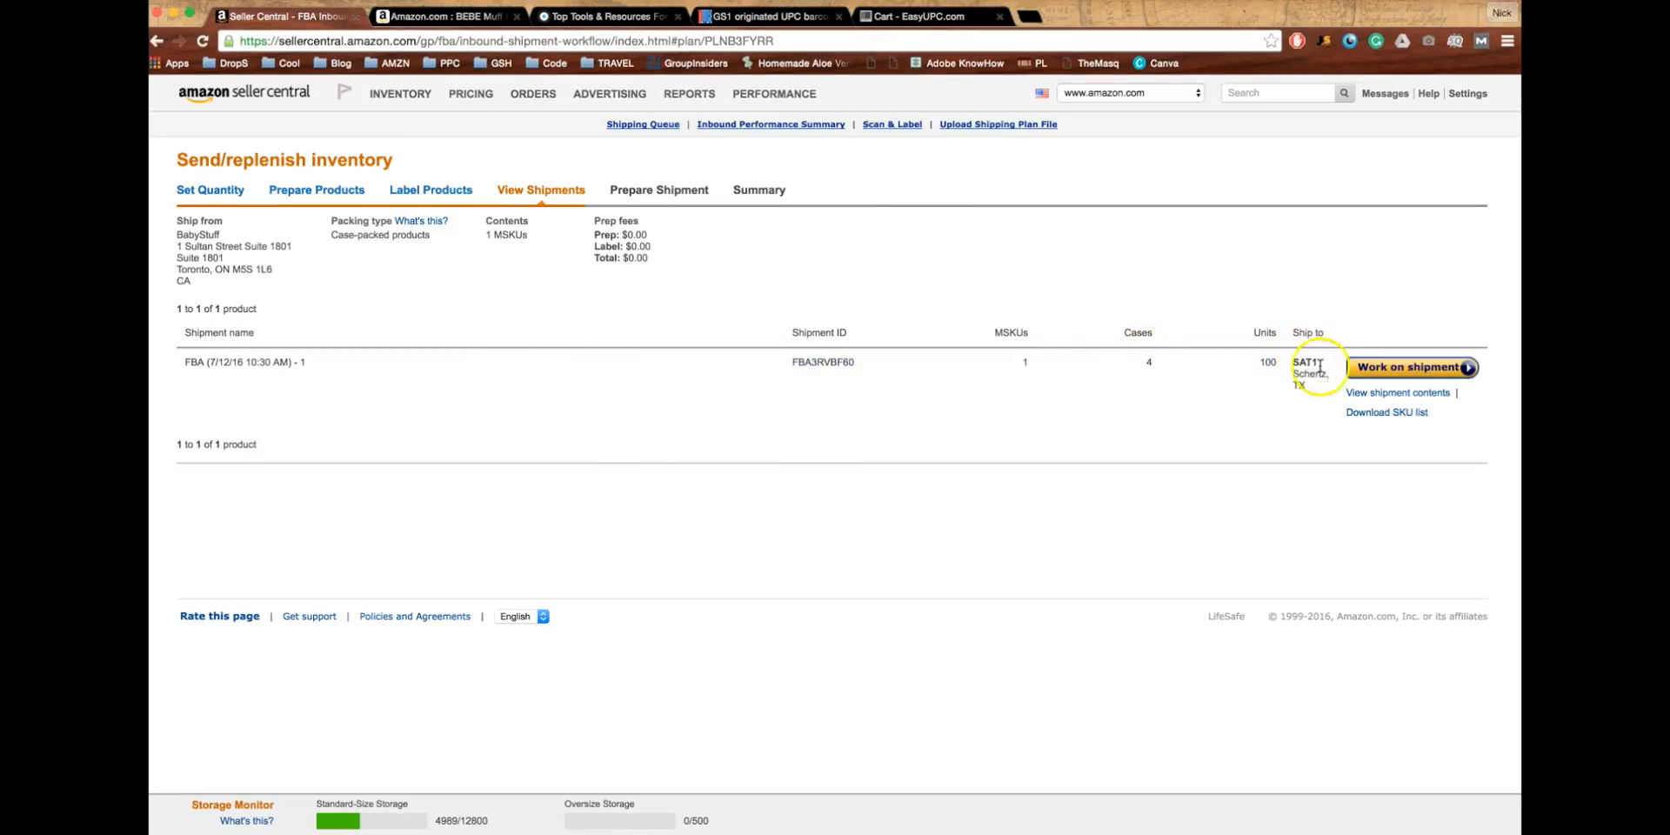
{"action": "left_click", "coordinate": [1376, 374]}
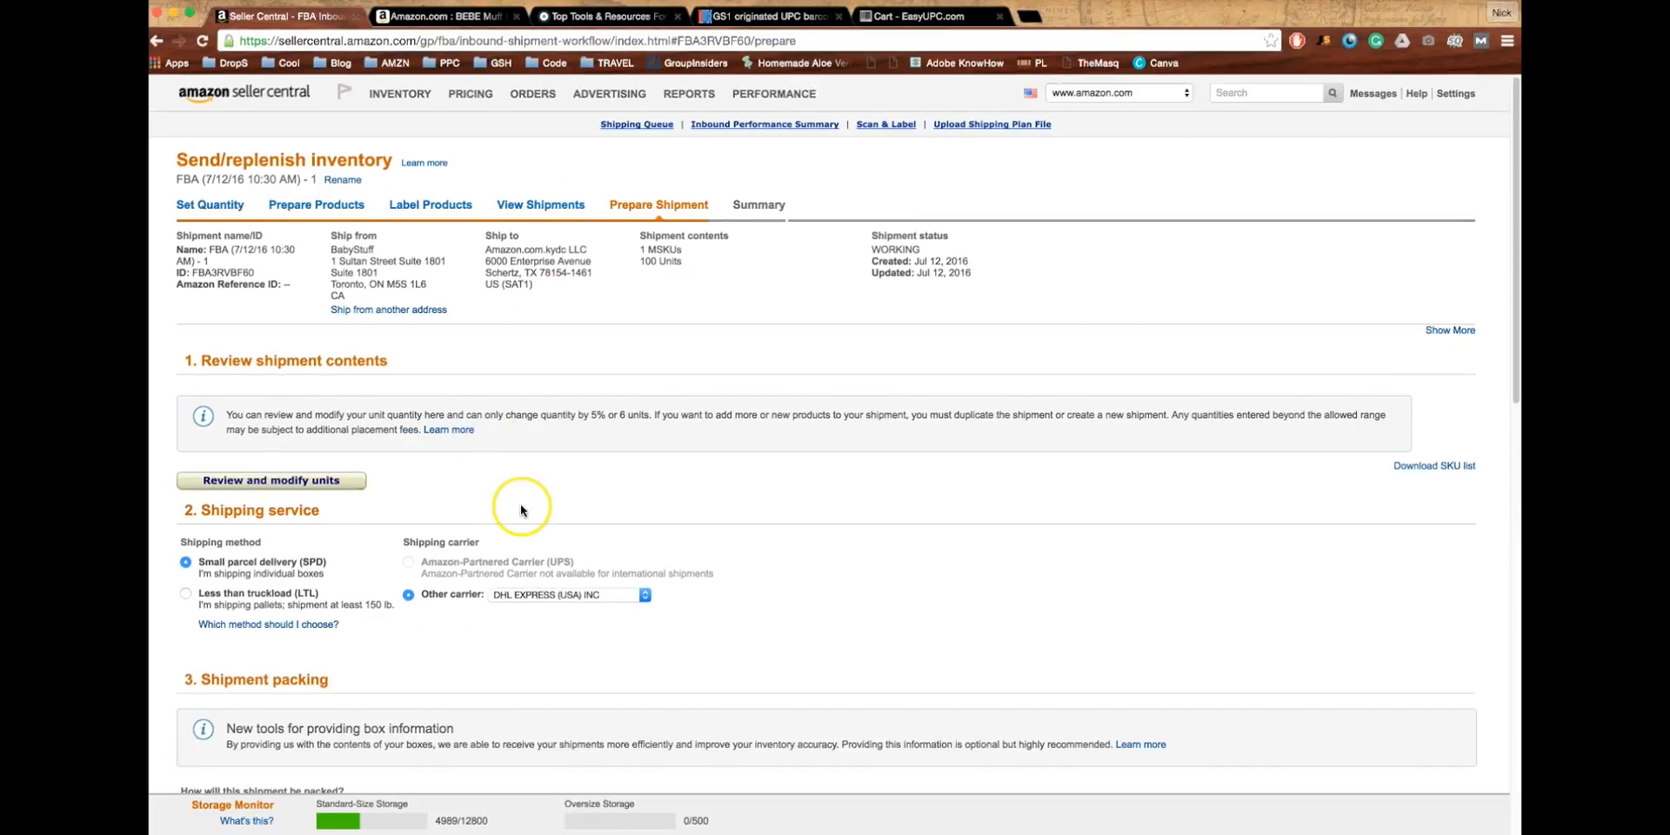
- Scroll down to FBA3RVBF60's Shipping service and Shipment packing sections
{"action": "scroll", "coordinate": [520, 504], "scroll_direction": "down", "scroll_amount": 2}
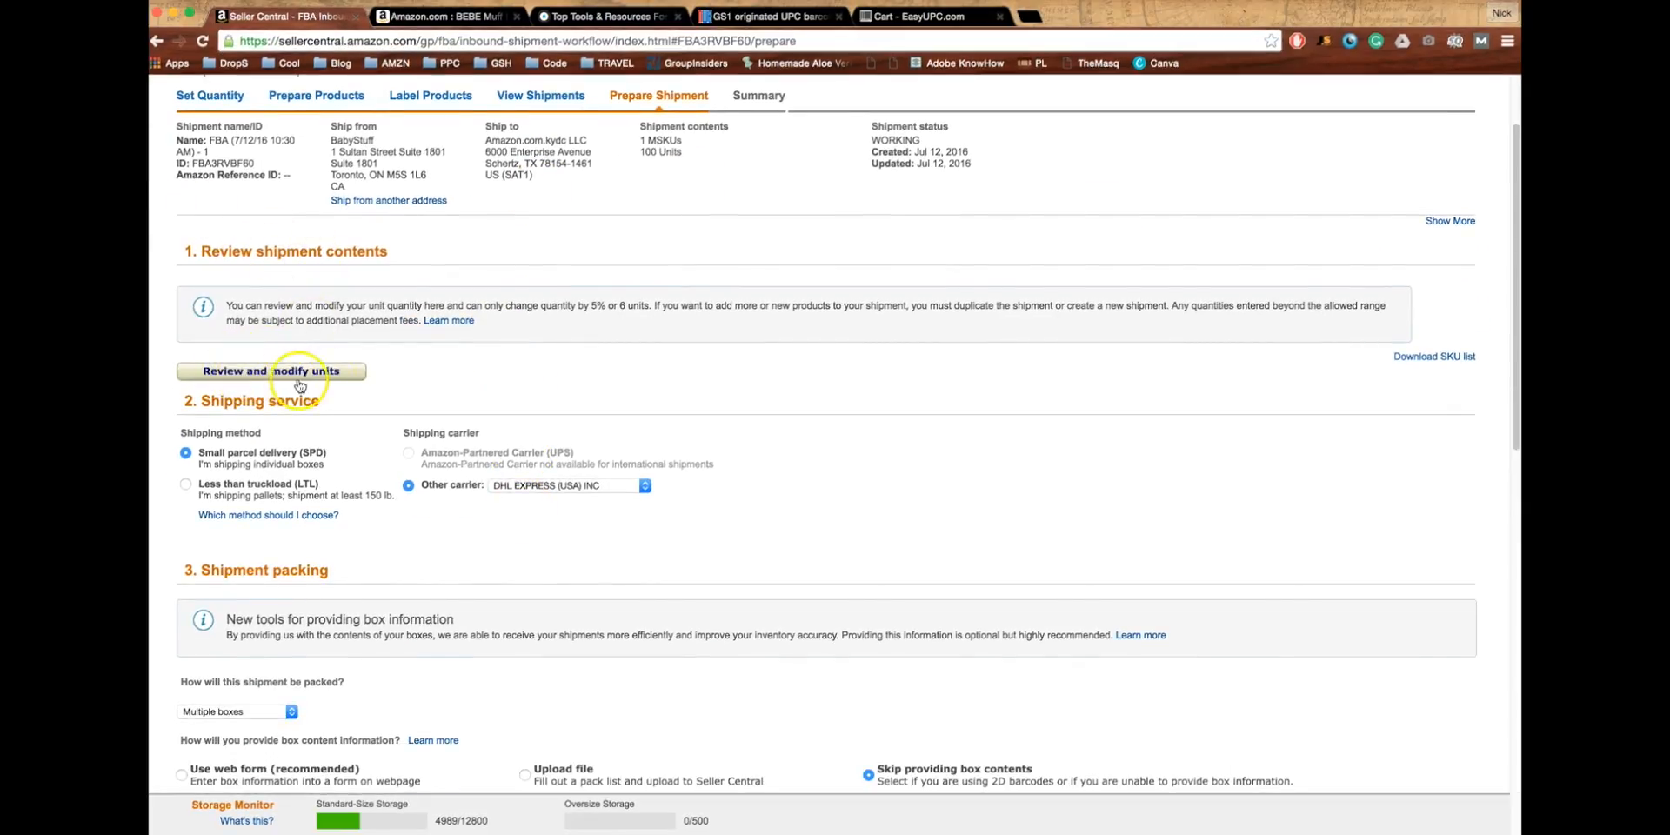
{"action": "scroll", "coordinate": [348, 363], "scroll_direction": "up", "scroll_amount": 1}
{"action": "scroll", "coordinate": [389, 435], "scroll_direction": "down", "scroll_amount": 1}
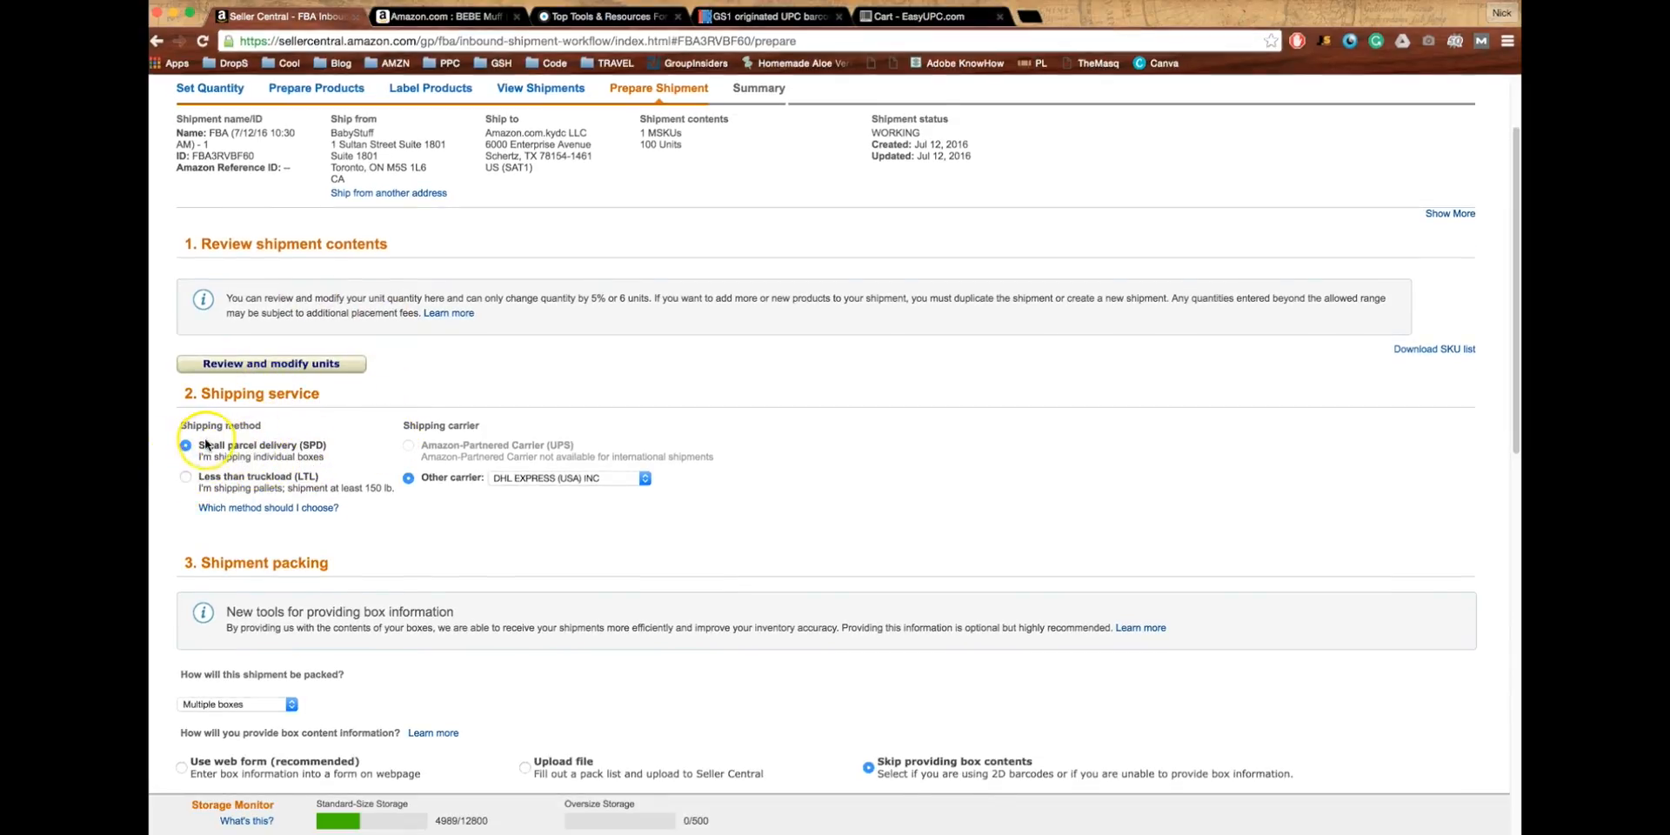
{"action": "scroll", "coordinate": [252, 462], "scroll_direction": "down", "scroll_amount": 1}
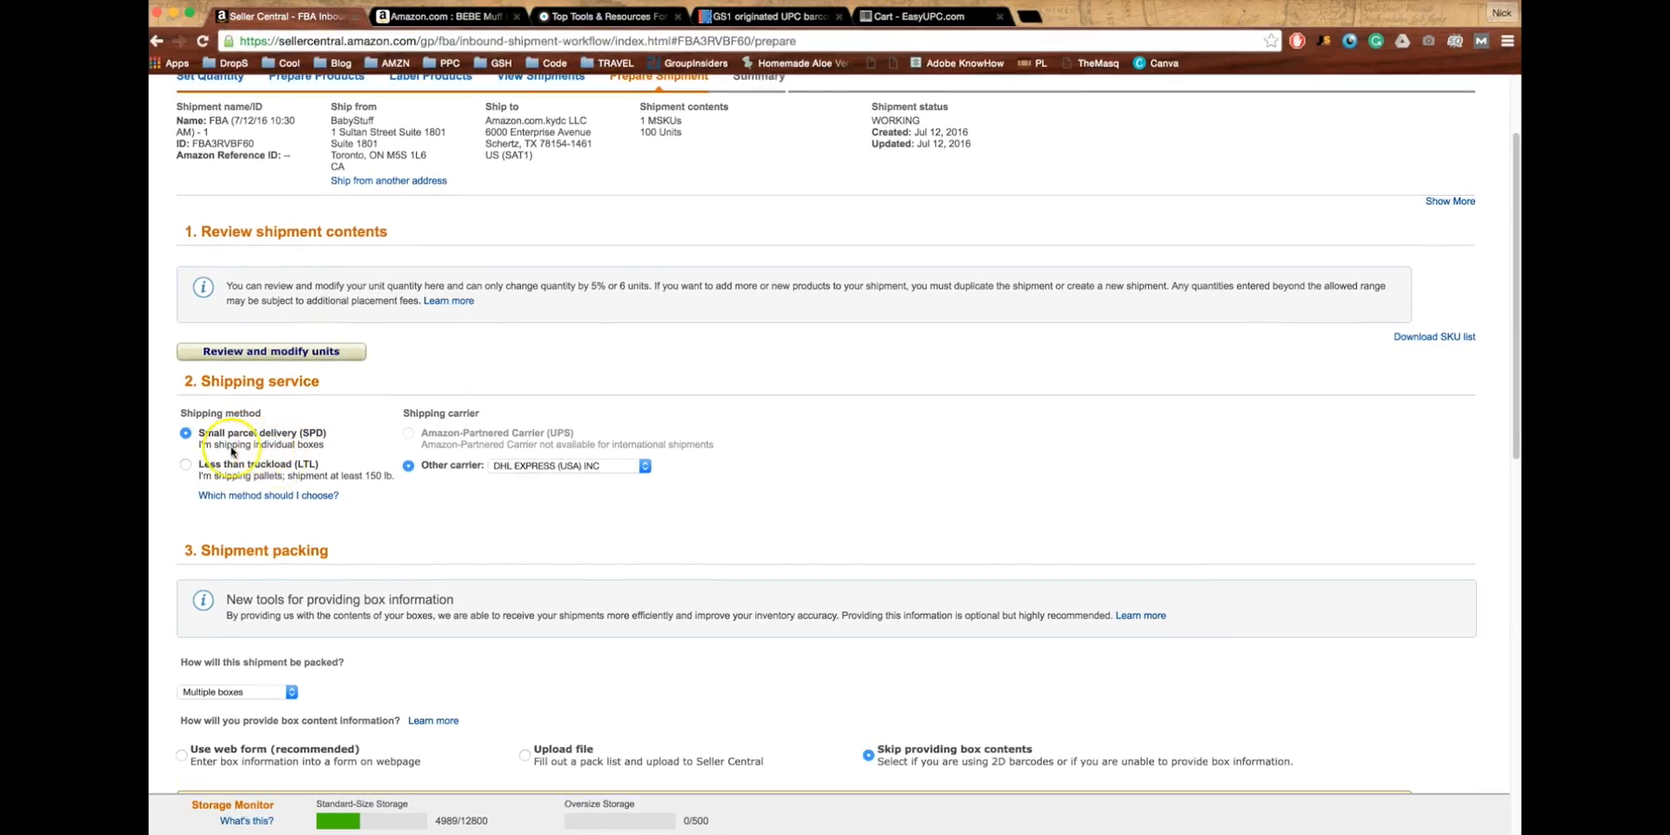
- Look at the less-than-truckload option, then return to small parcel delivery
{"action": "scroll", "coordinate": [337, 448], "scroll_direction": "down", "scroll_amount": 2}
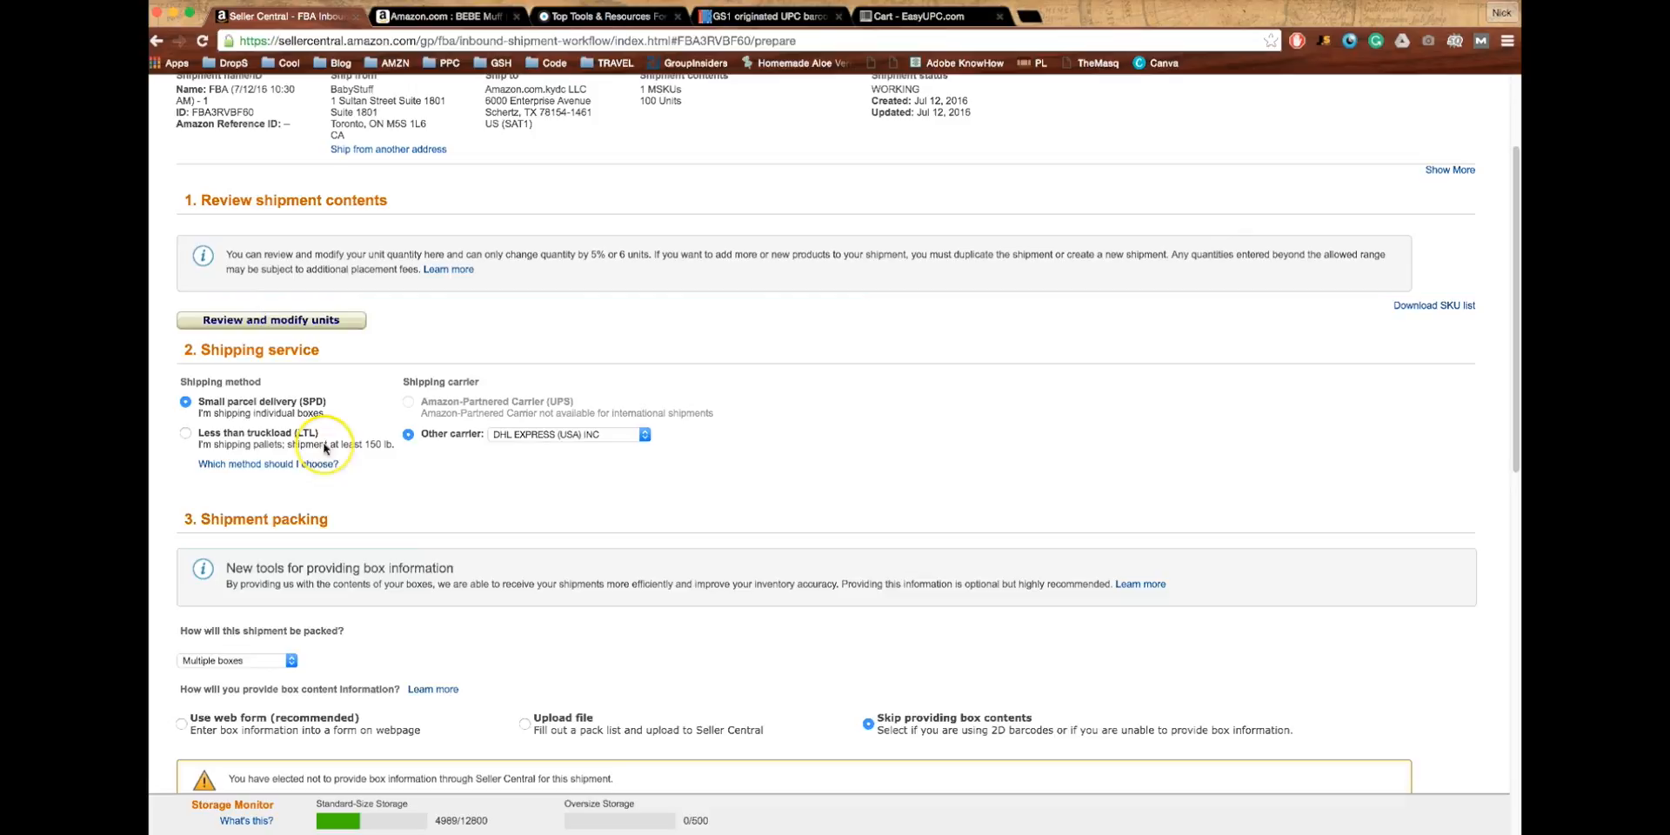
{"action": "left_click", "coordinate": [185, 435]}
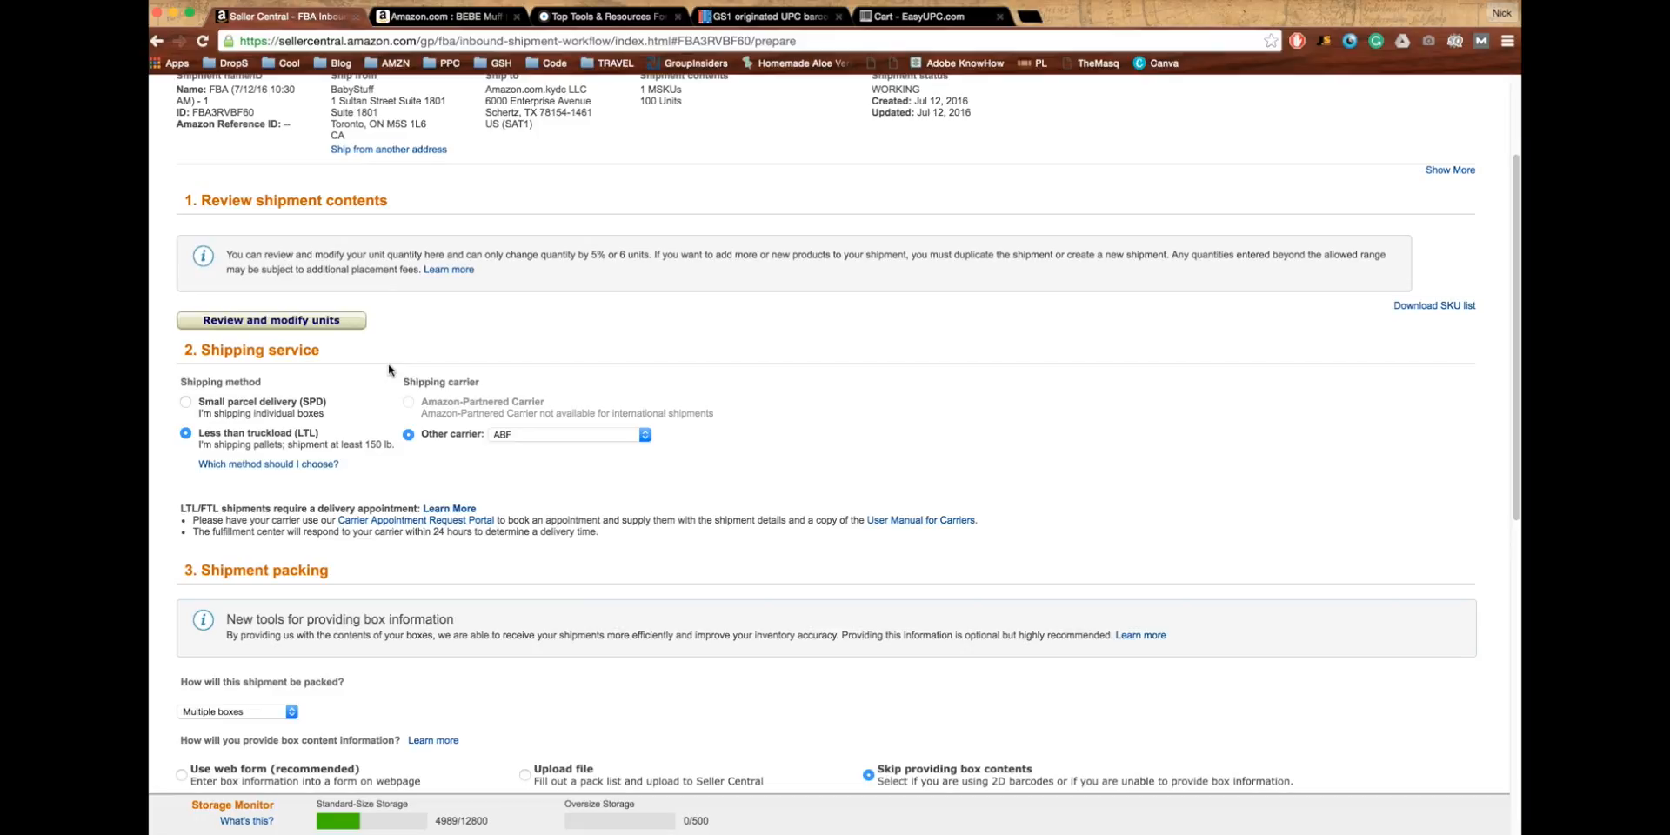
{"action": "left_click", "coordinate": [367, 386]}
{"action": "scroll", "coordinate": [365, 446], "scroll_direction": "down", "scroll_amount": 1}
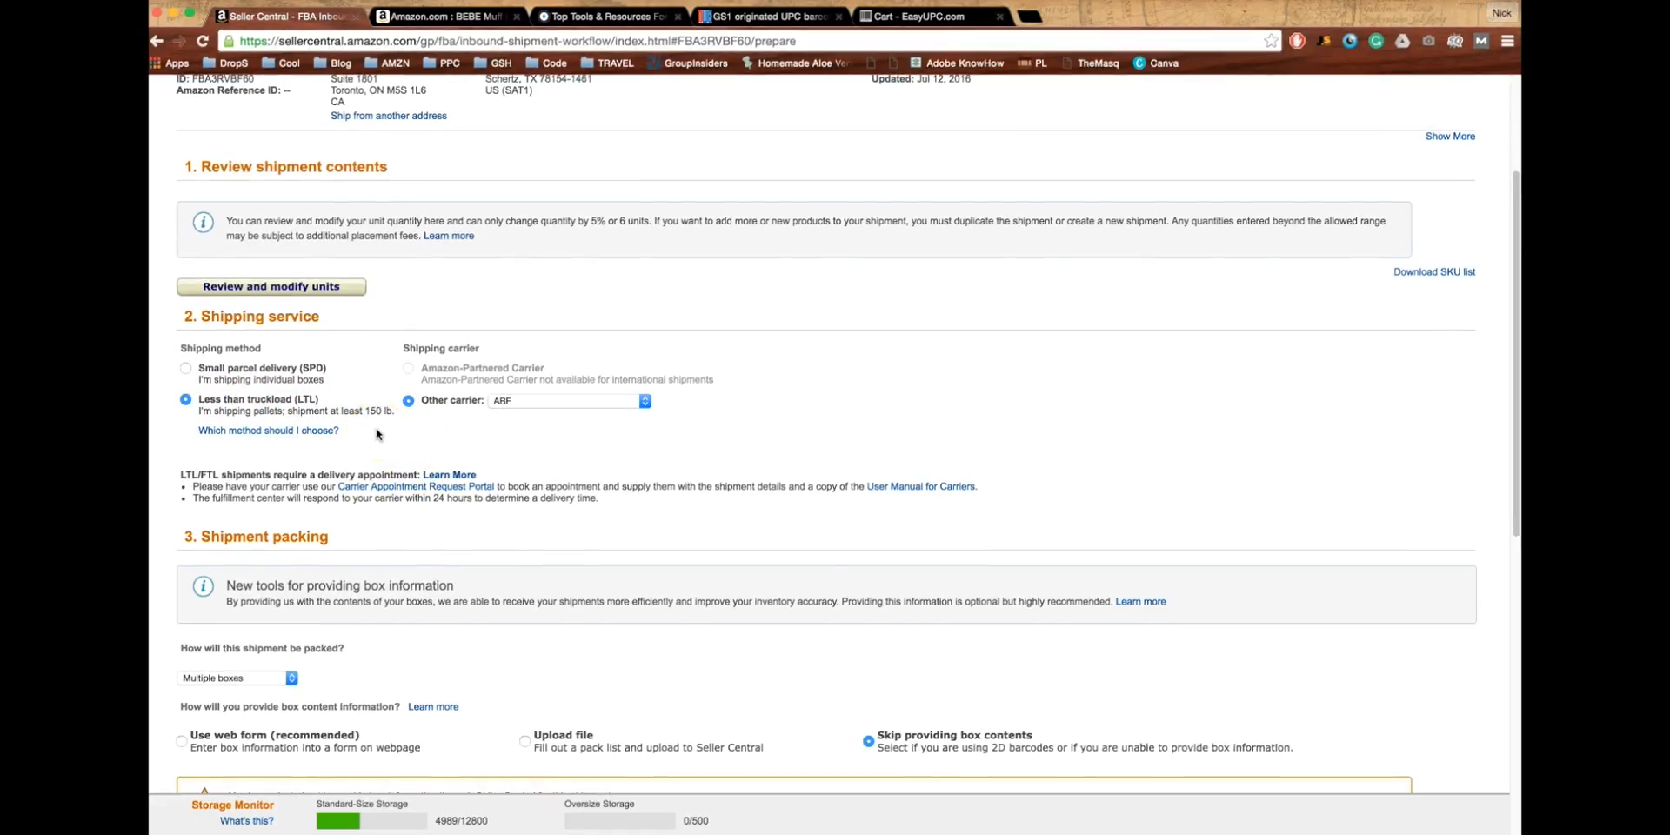
{"action": "left_click", "coordinate": [397, 413]}
{"action": "mouse_move", "coordinate": [200, 410]}
{"action": "left_mouse_down"}
{"action": "mouse_move", "coordinate": [401, 415]}
{"action": "mouse_move", "coordinate": [208, 409]}
{"action": "left_mouse_up"}
{"action": "left_click", "coordinate": [400, 416]}
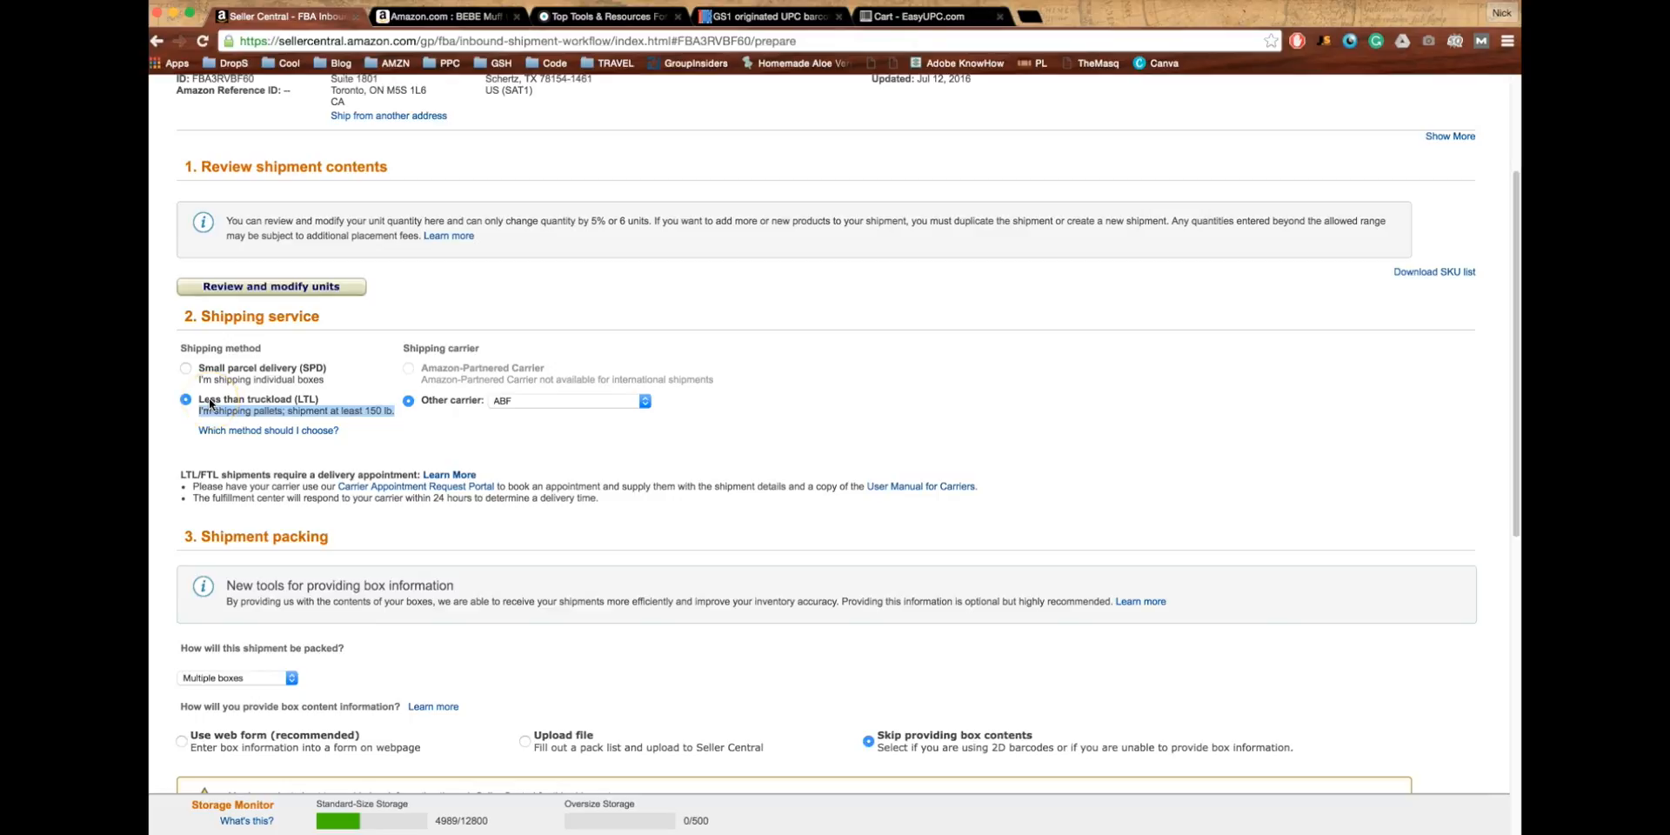
{"action": "left_click", "coordinate": [190, 373]}
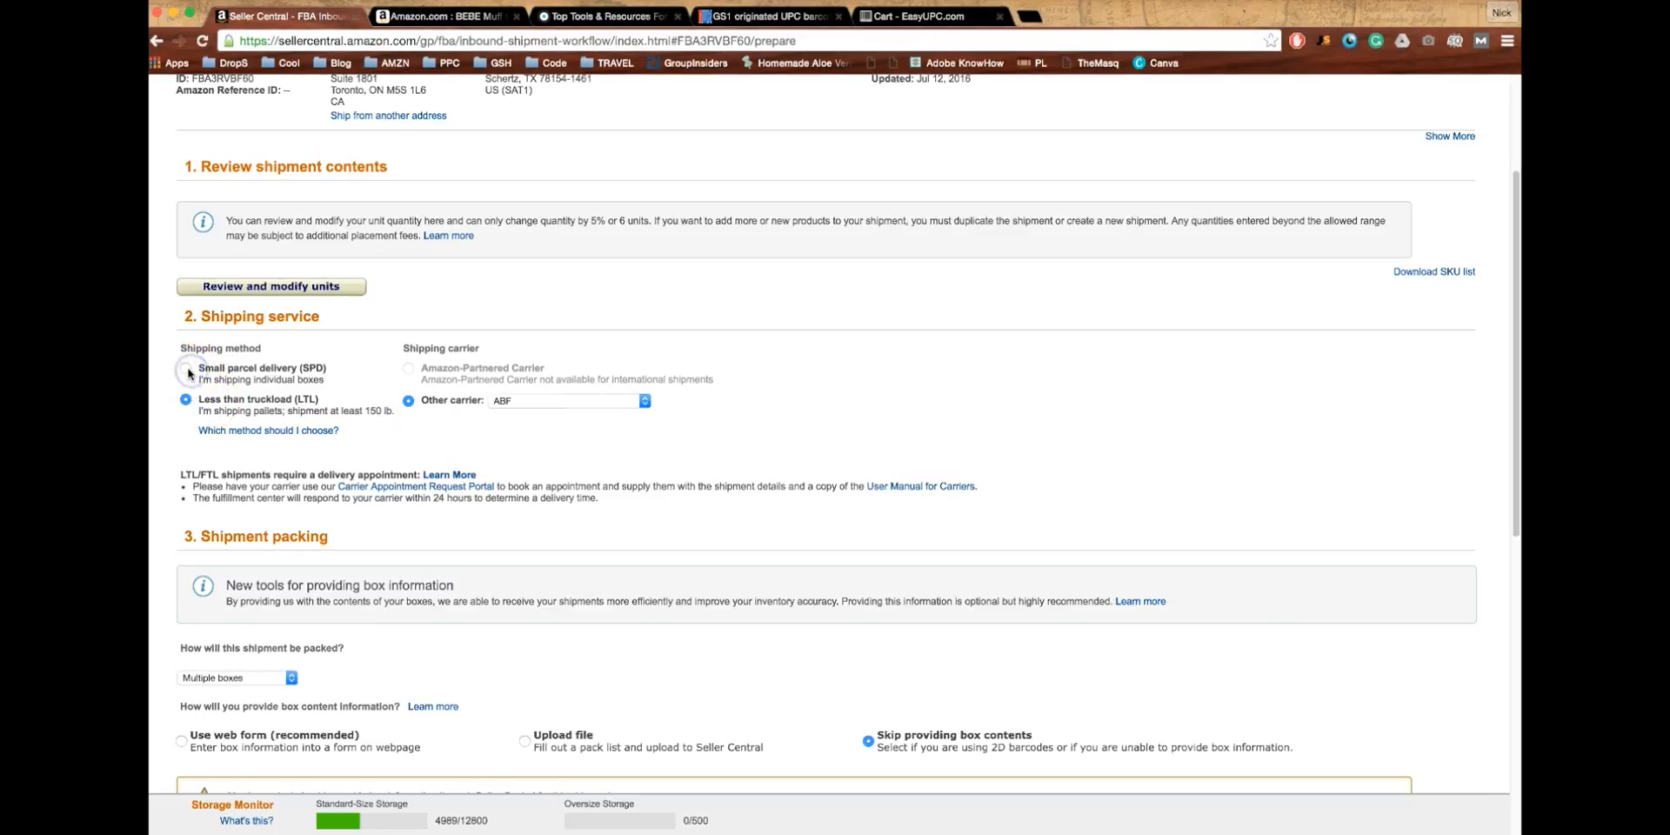
{"action": "left_click", "coordinate": [184, 372]}
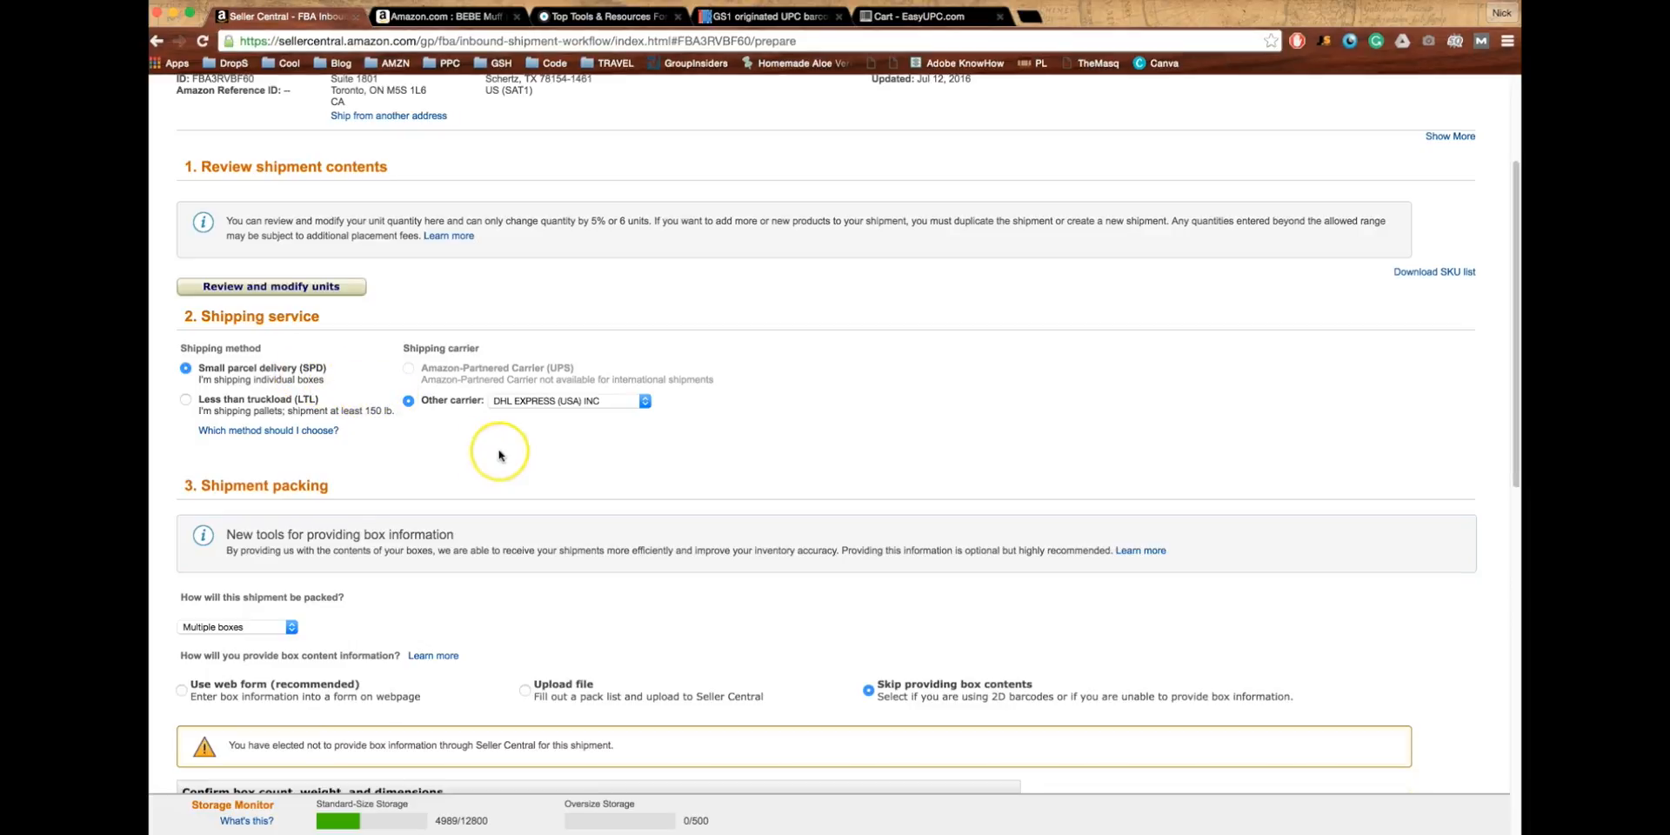
{"action": "left_click", "coordinate": [535, 401]}
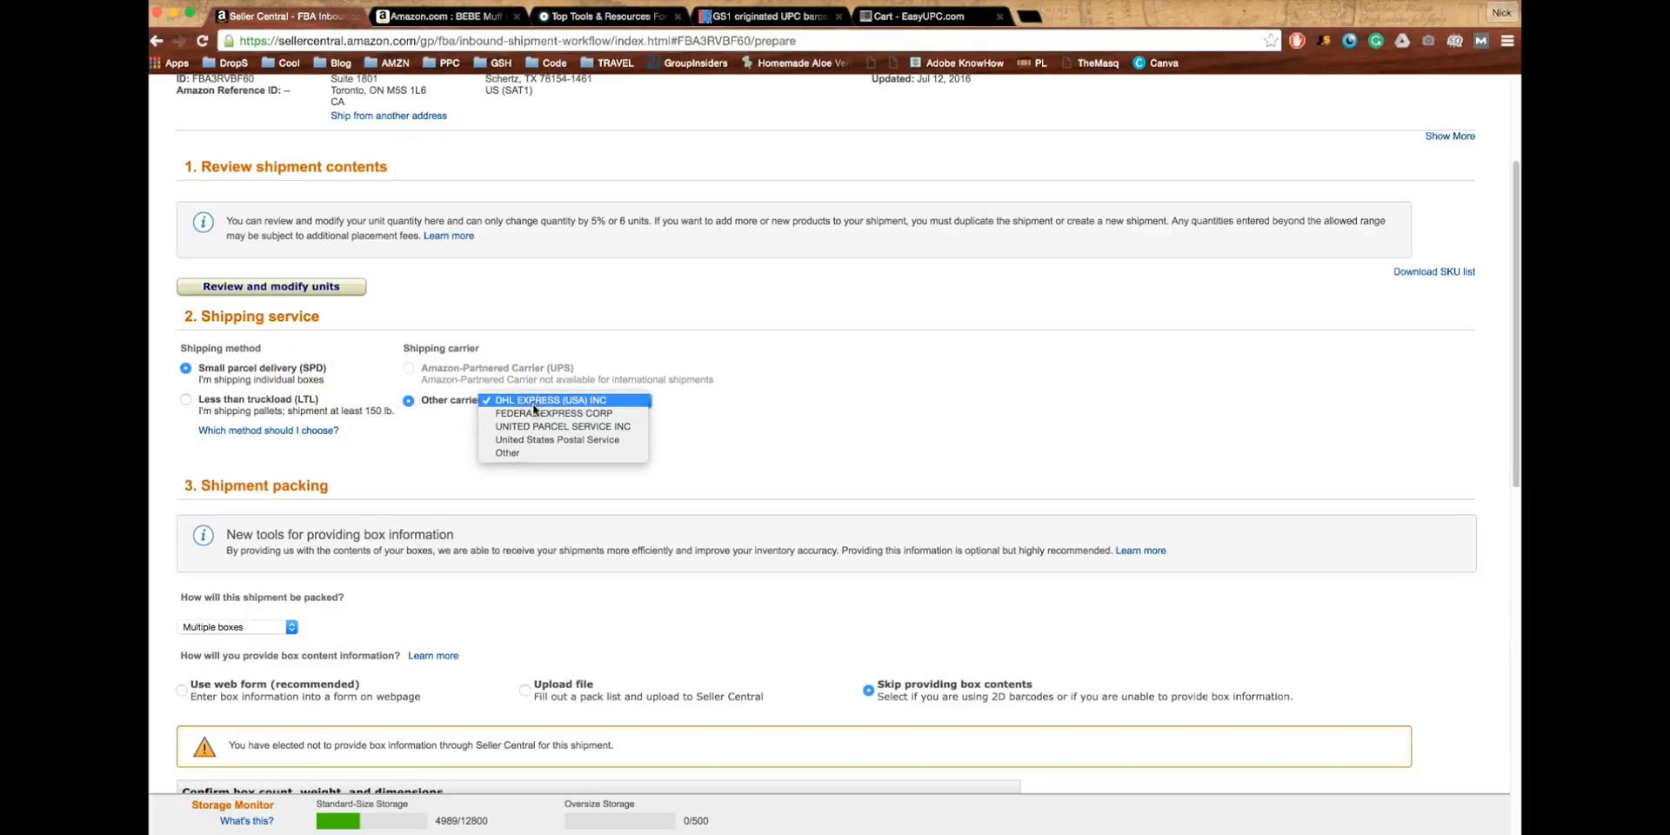
{"action": "left_click", "coordinate": [532, 399]}
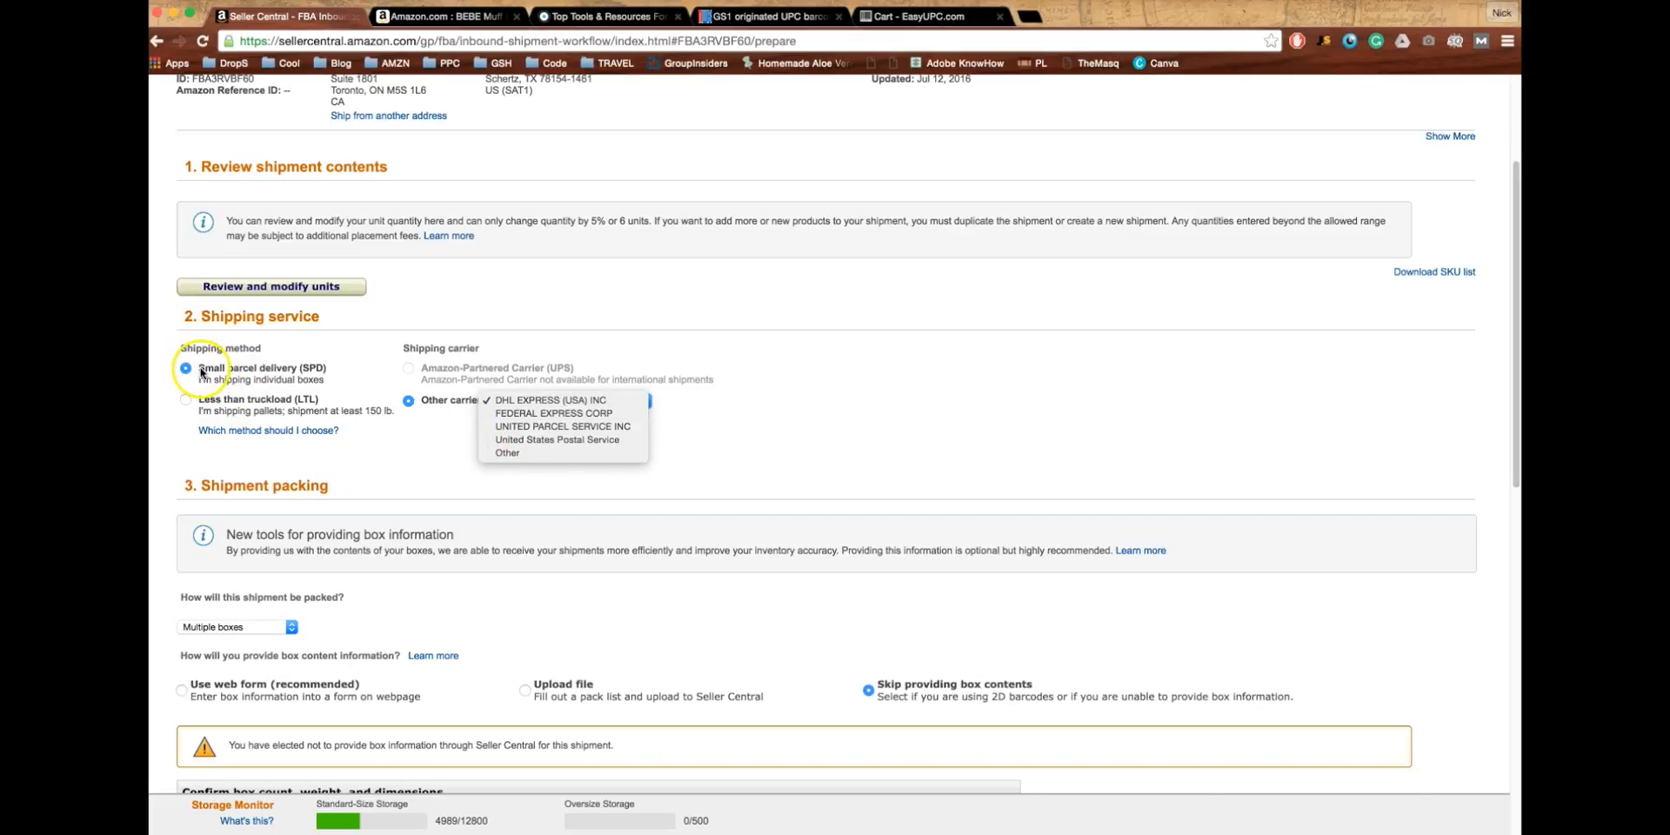
- Use small parcel delivery with Other chosen as the carrier
{"action": "left_click", "coordinate": [217, 403]}
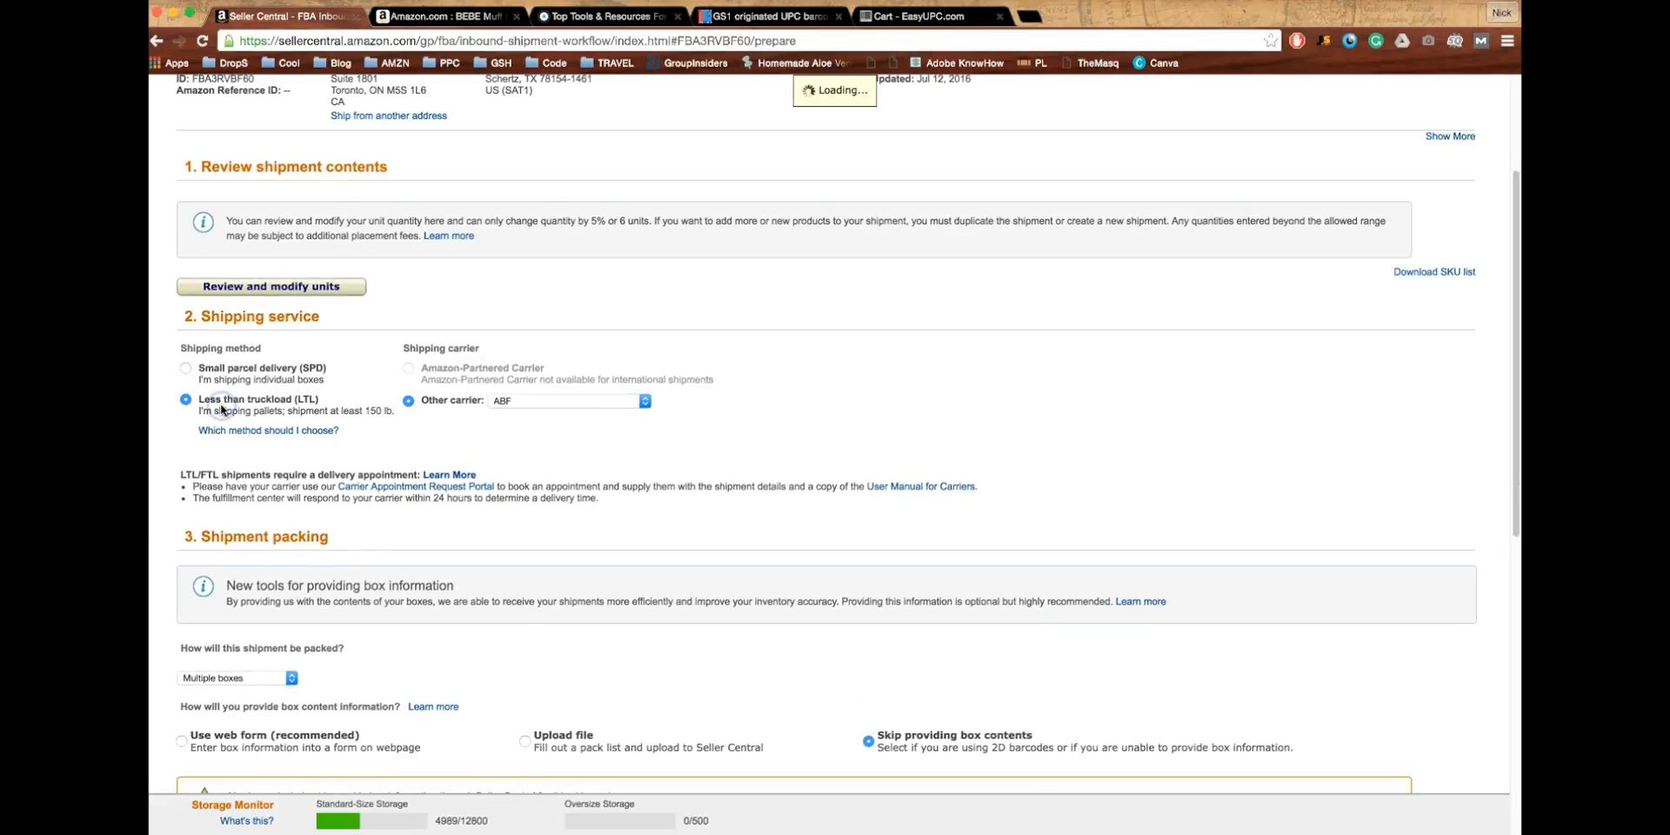
{"action": "left_click", "coordinate": [536, 402]}
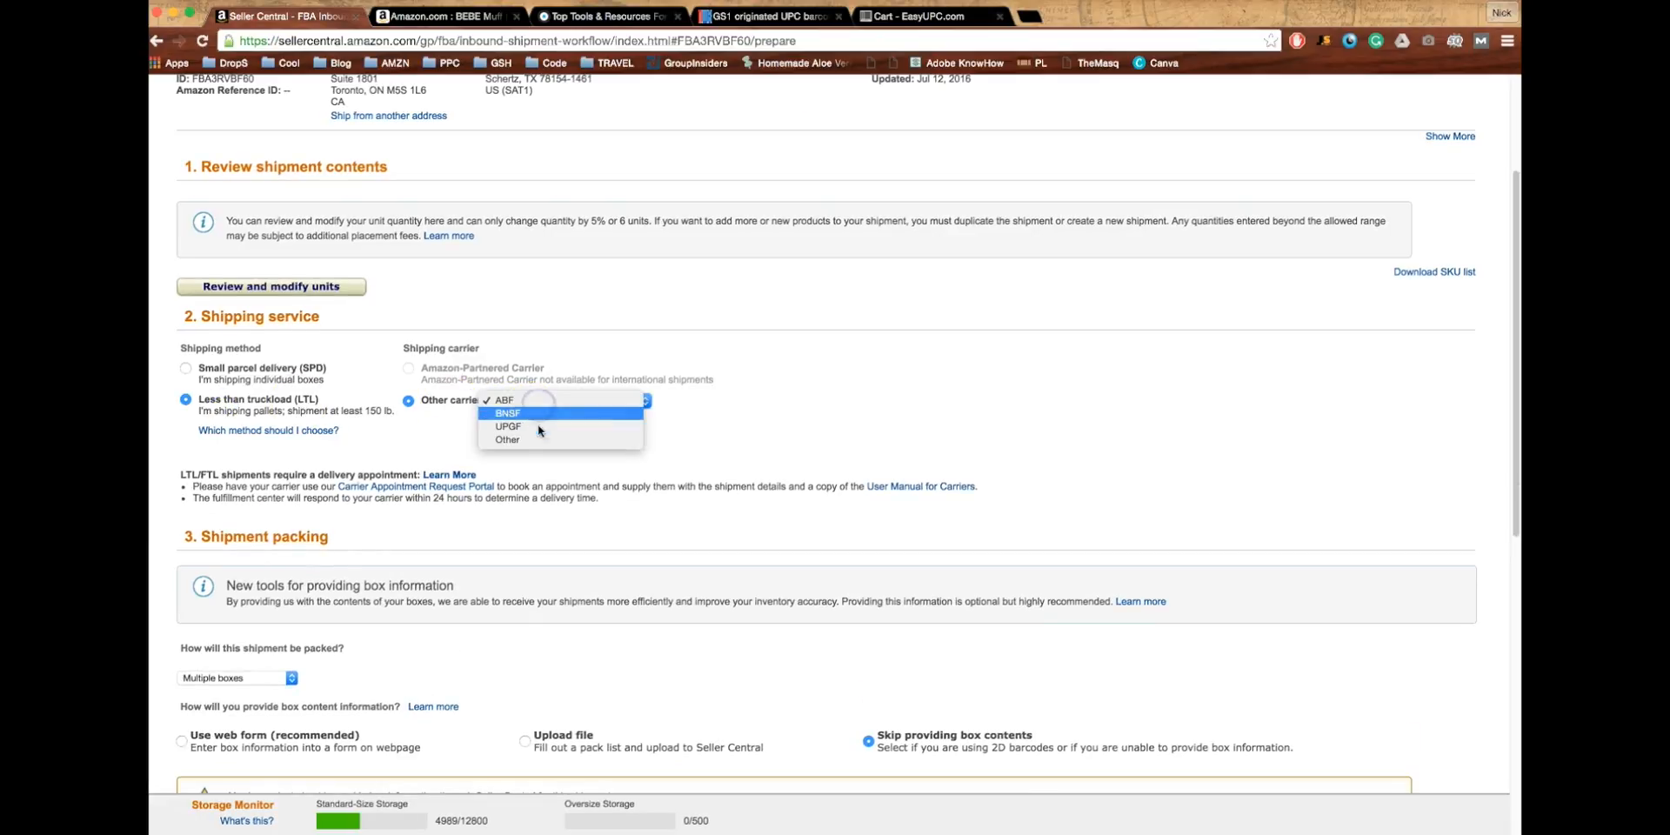
{"action": "left_click", "coordinate": [535, 438]}
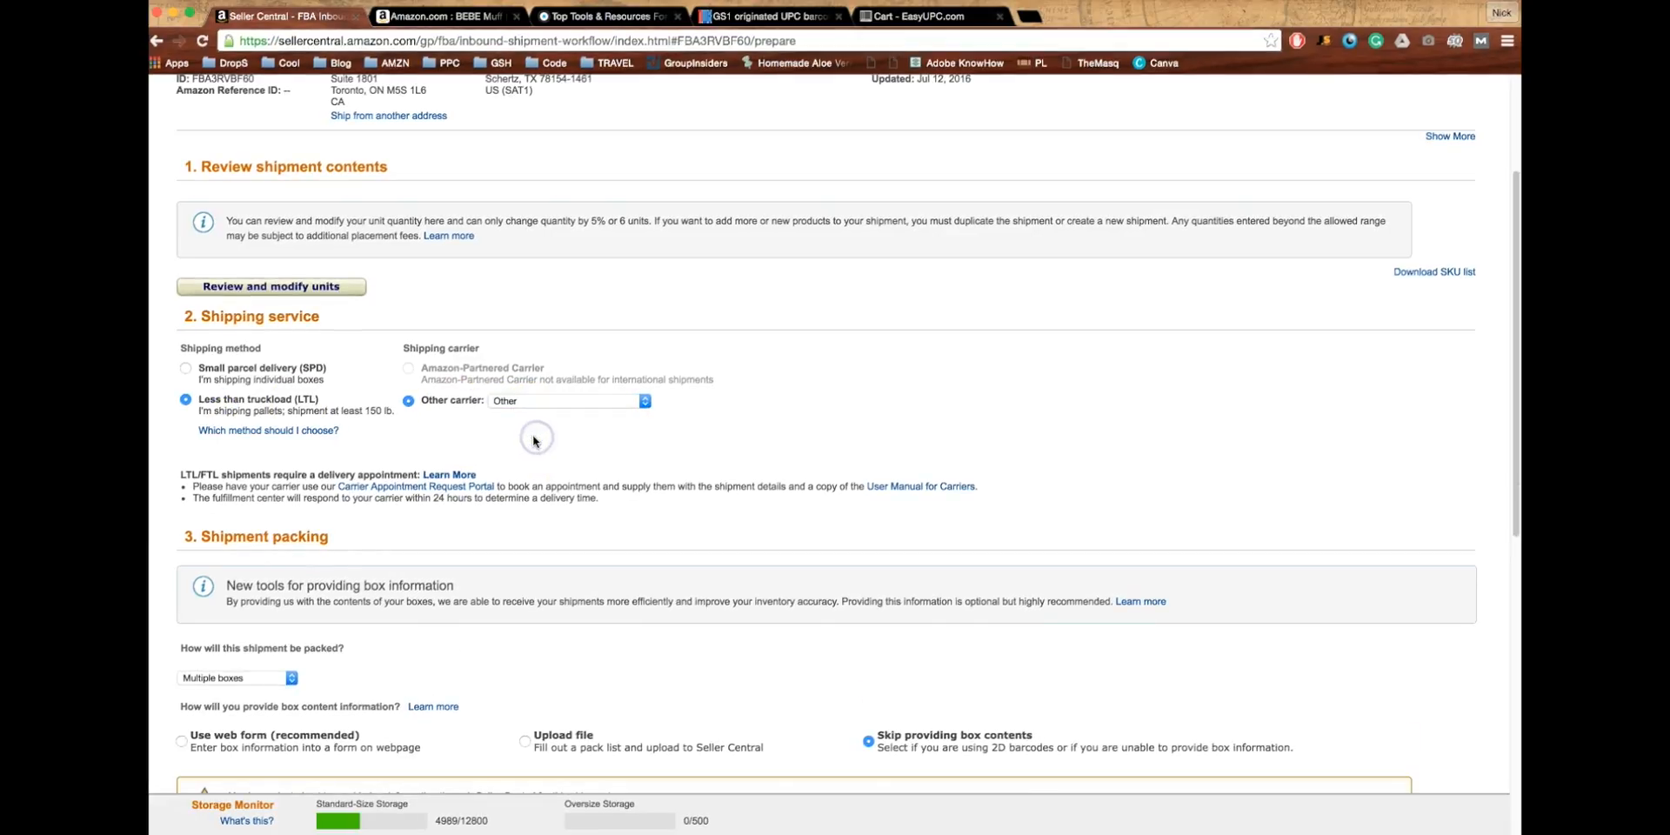
{"action": "left_click", "coordinate": [222, 368]}
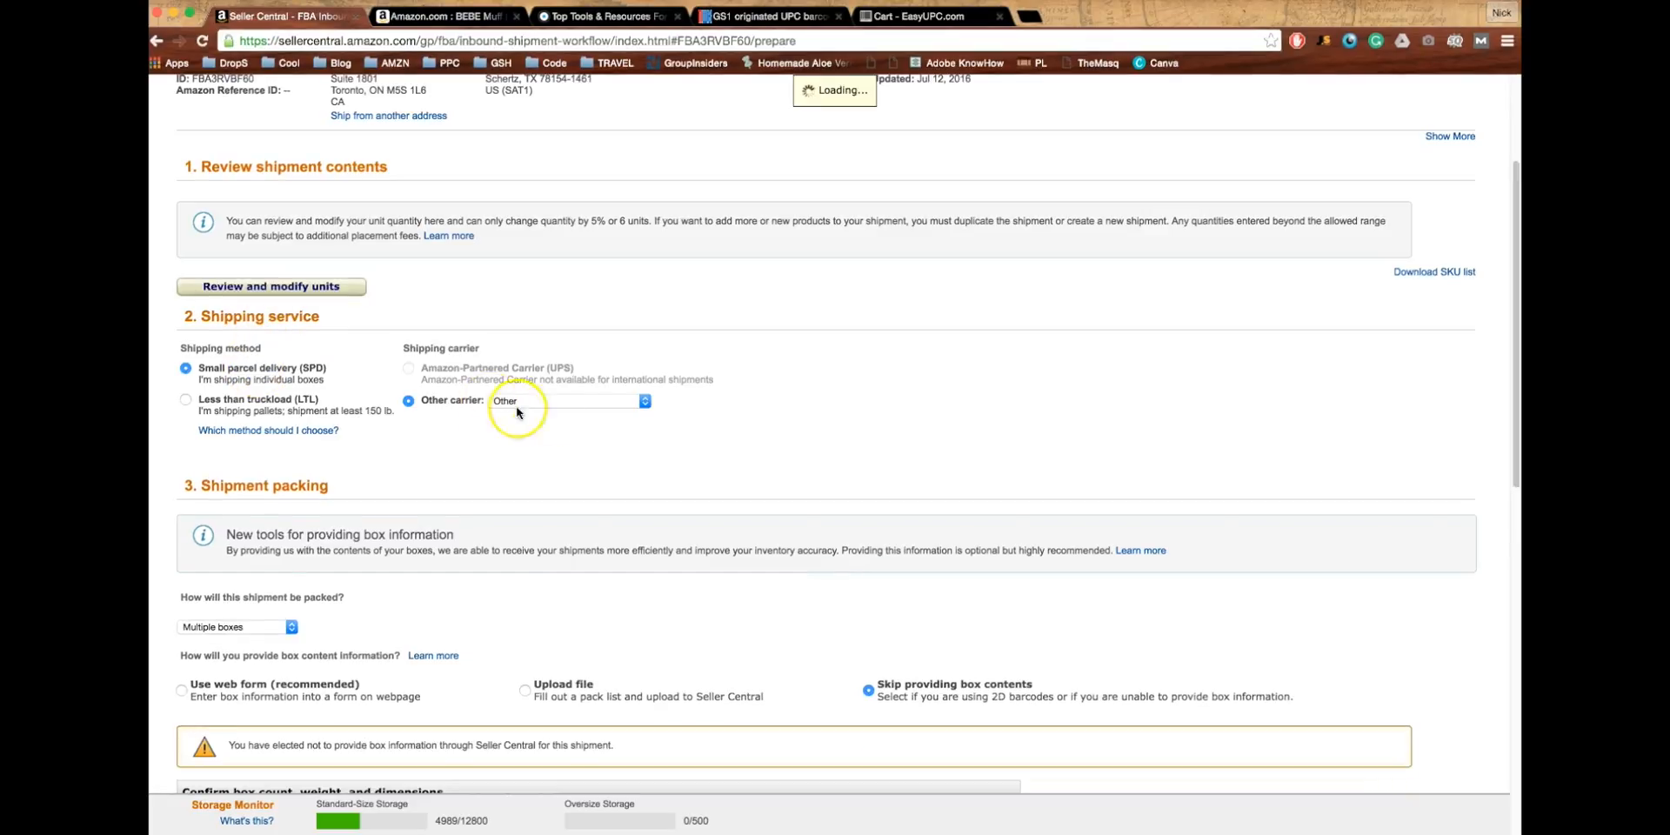
{"action": "left_click", "coordinate": [548, 401]}
{"action": "left_click", "coordinate": [541, 331]}
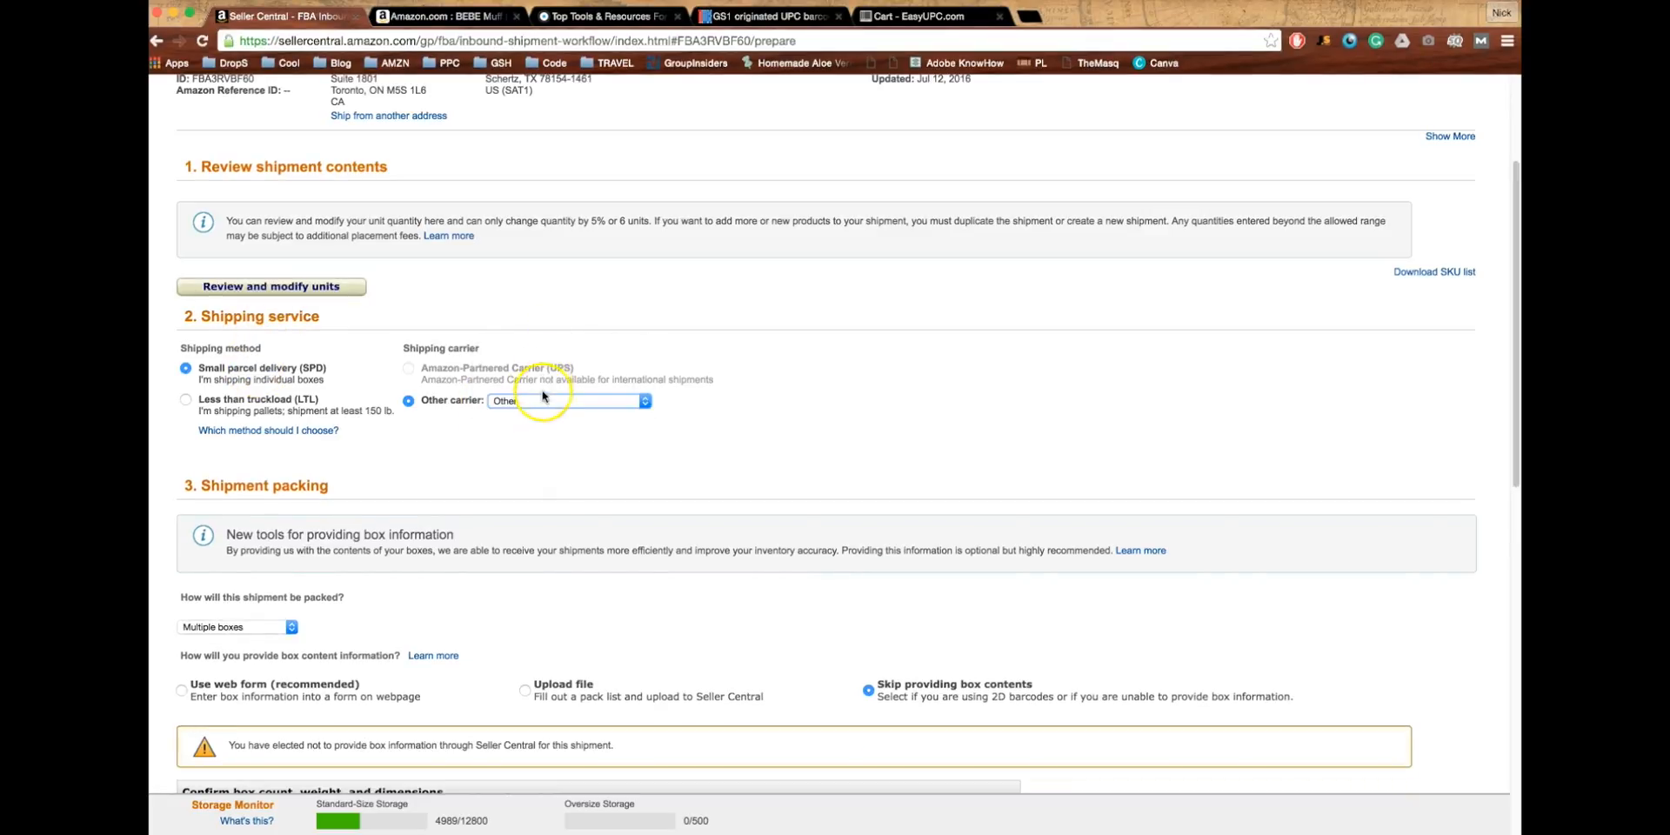
{"action": "left_click", "coordinate": [543, 400]}
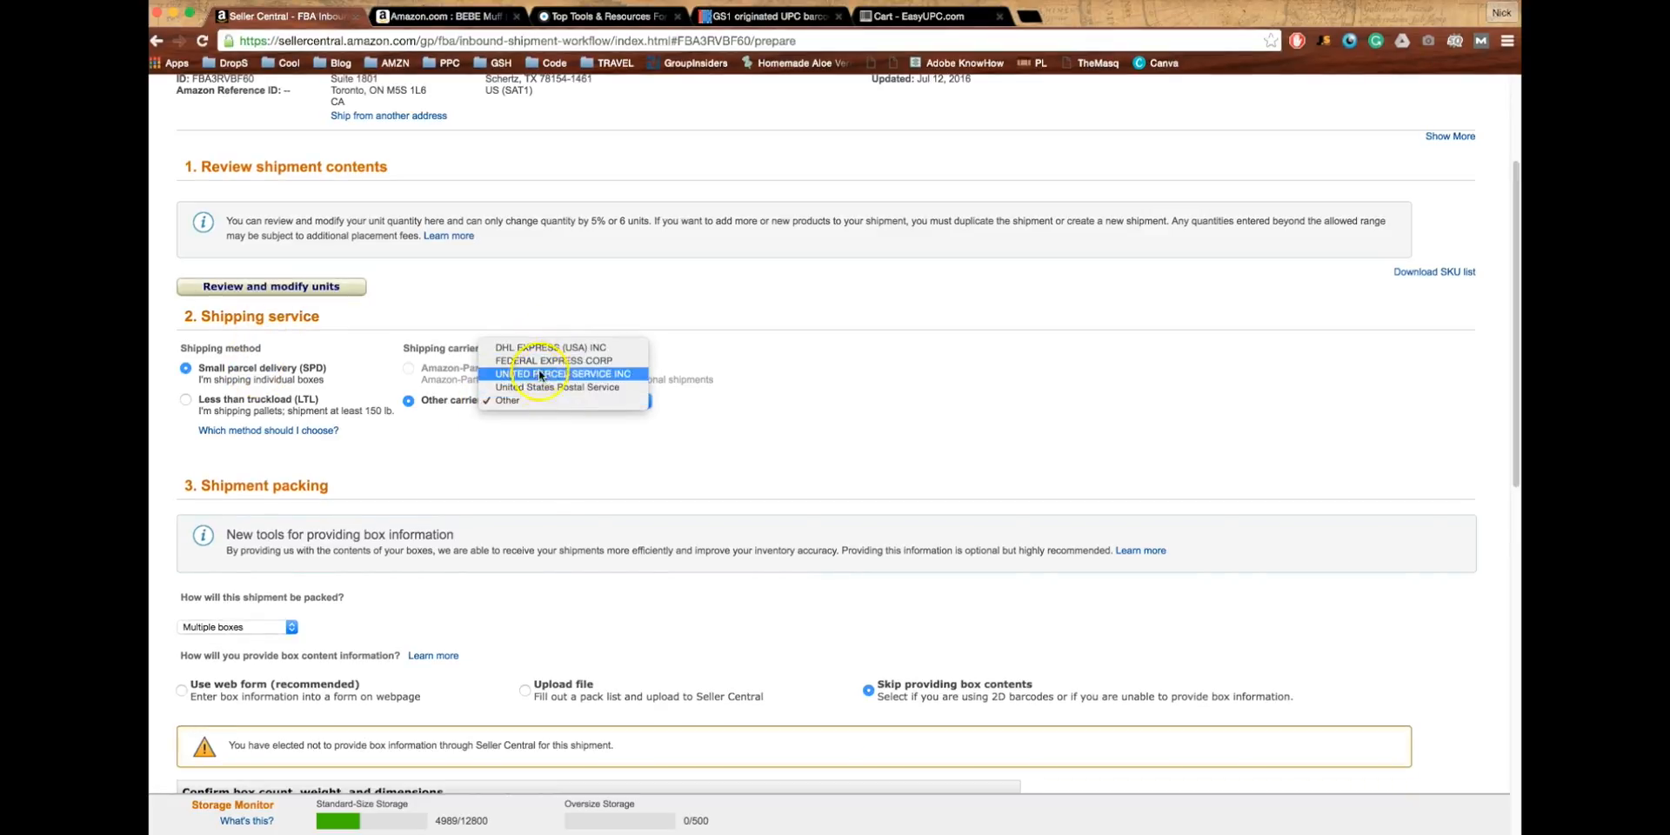
{"action": "left_click", "coordinate": [535, 400]}
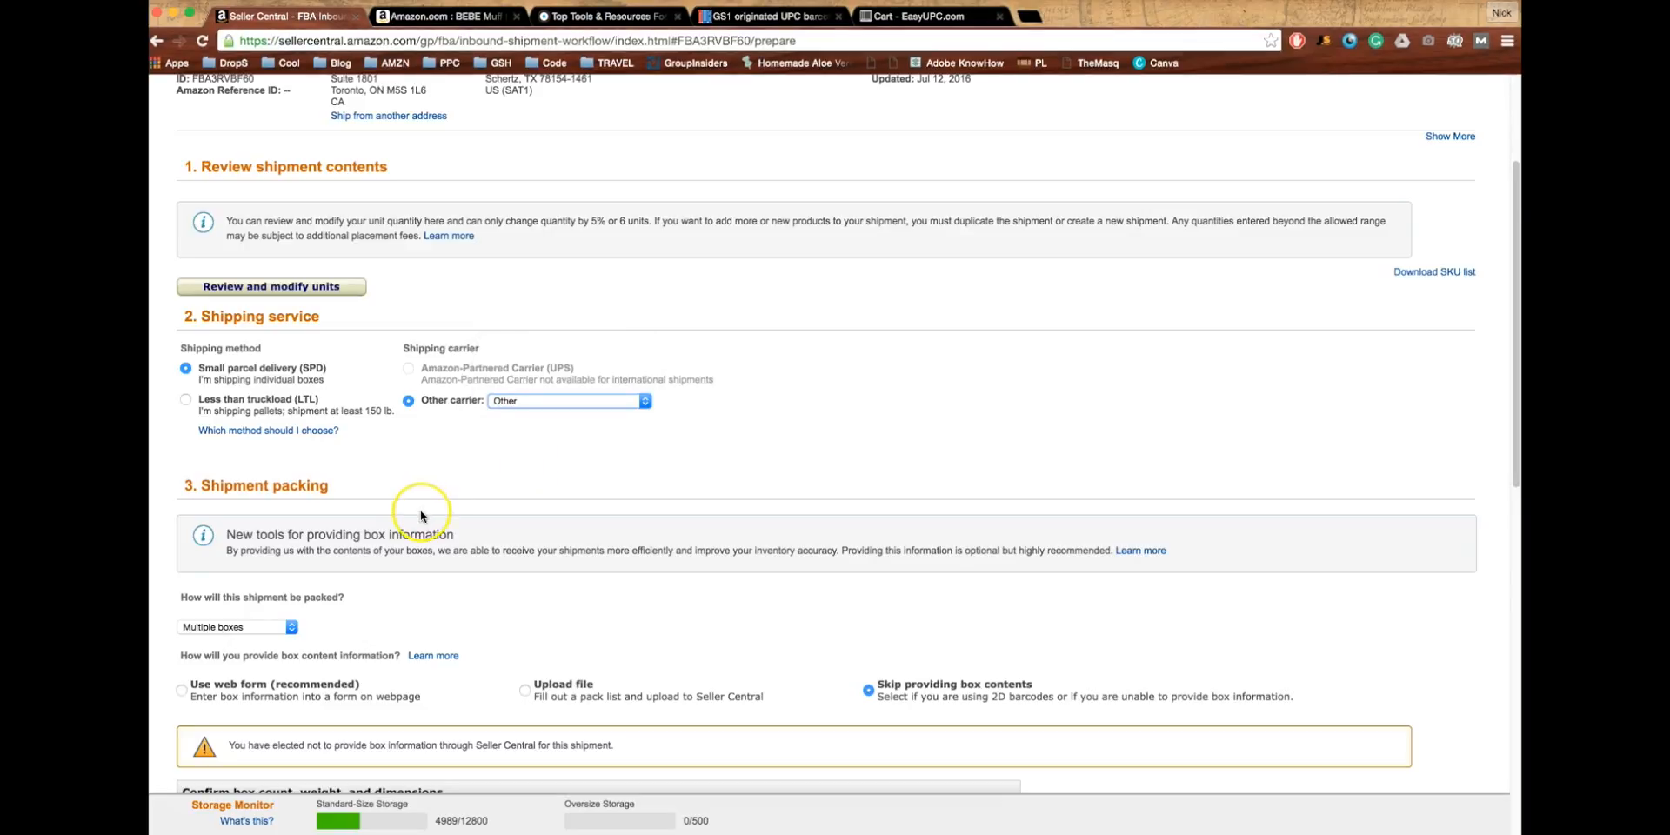
- Keep the shipment packed in multiple boxes and set the box count to 4
{"action": "scroll", "coordinate": [421, 516], "scroll_direction": "down", "scroll_amount": 5}
{"action": "left_click", "coordinate": [227, 328]}
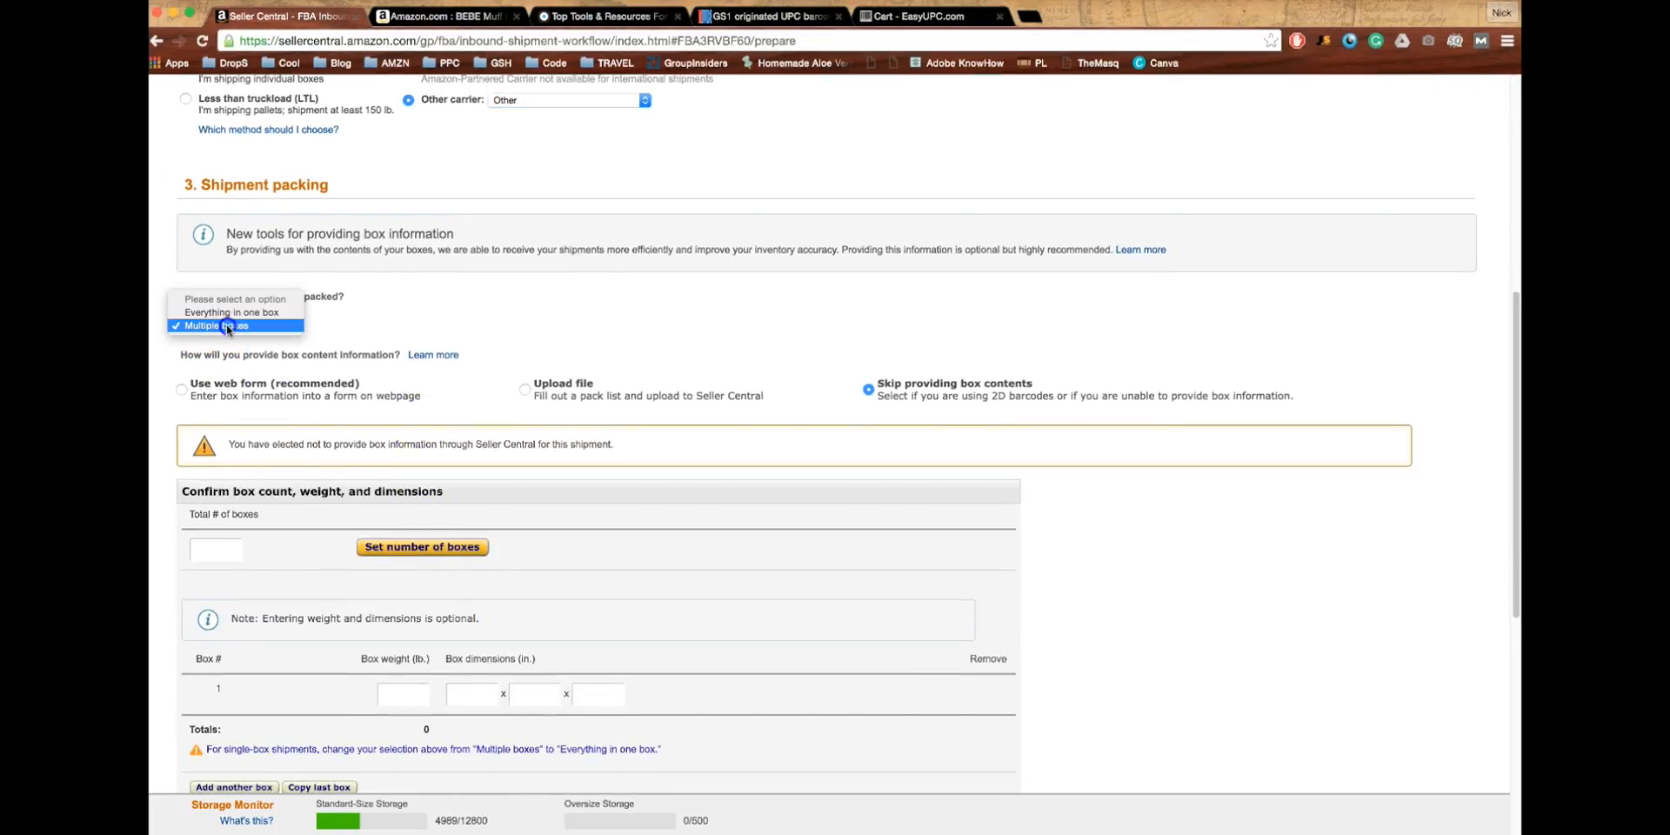
{"action": "left_click", "coordinate": [170, 374]}
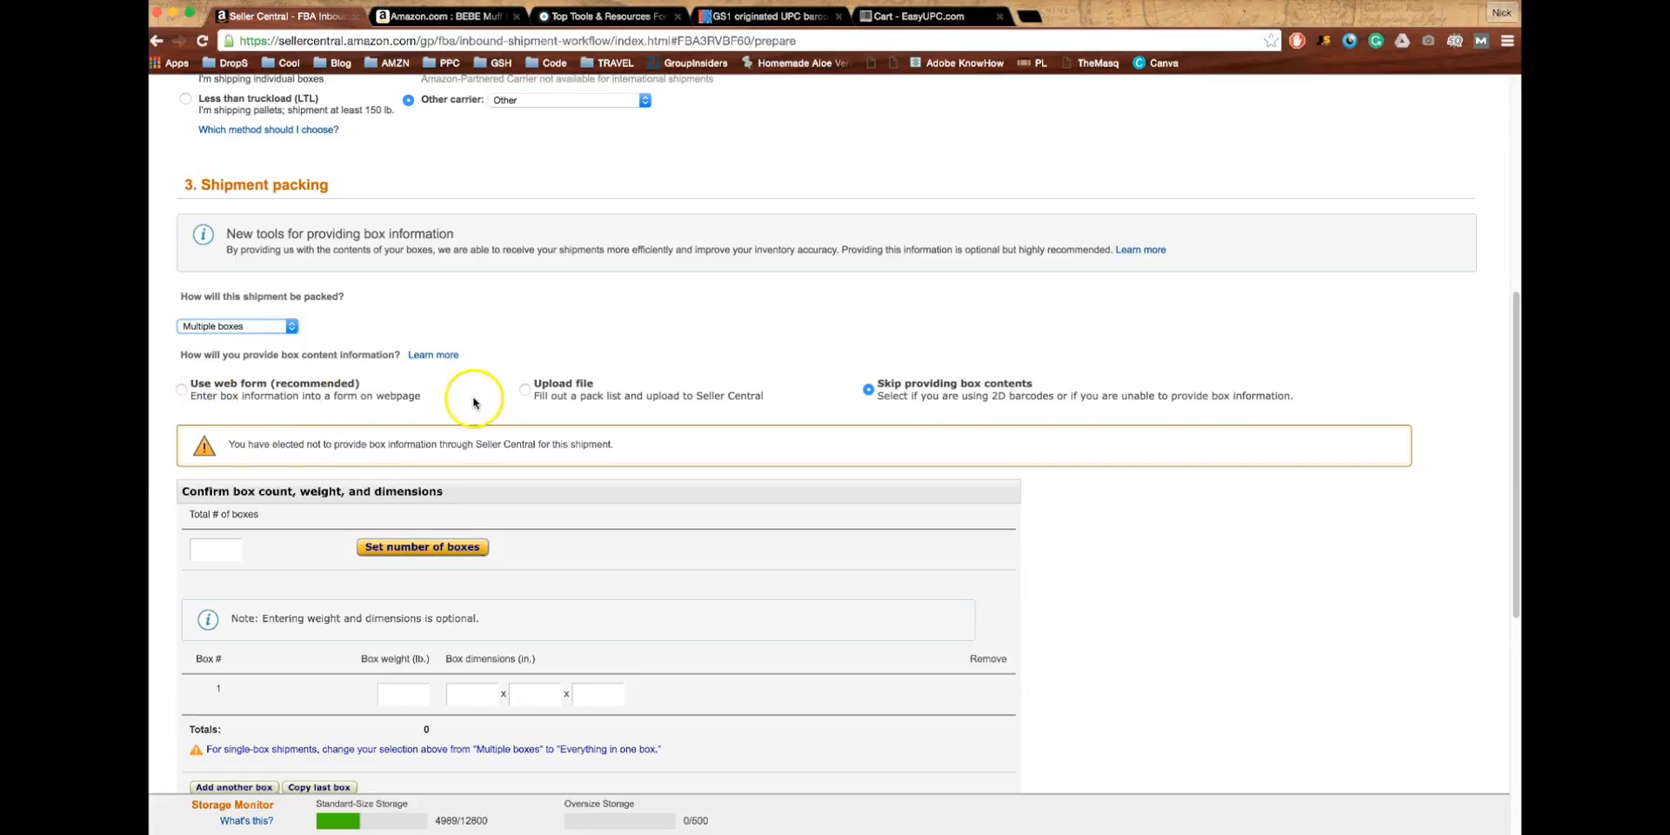
{"action": "scroll", "coordinate": [1007, 424], "scroll_direction": "down", "scroll_amount": 3}
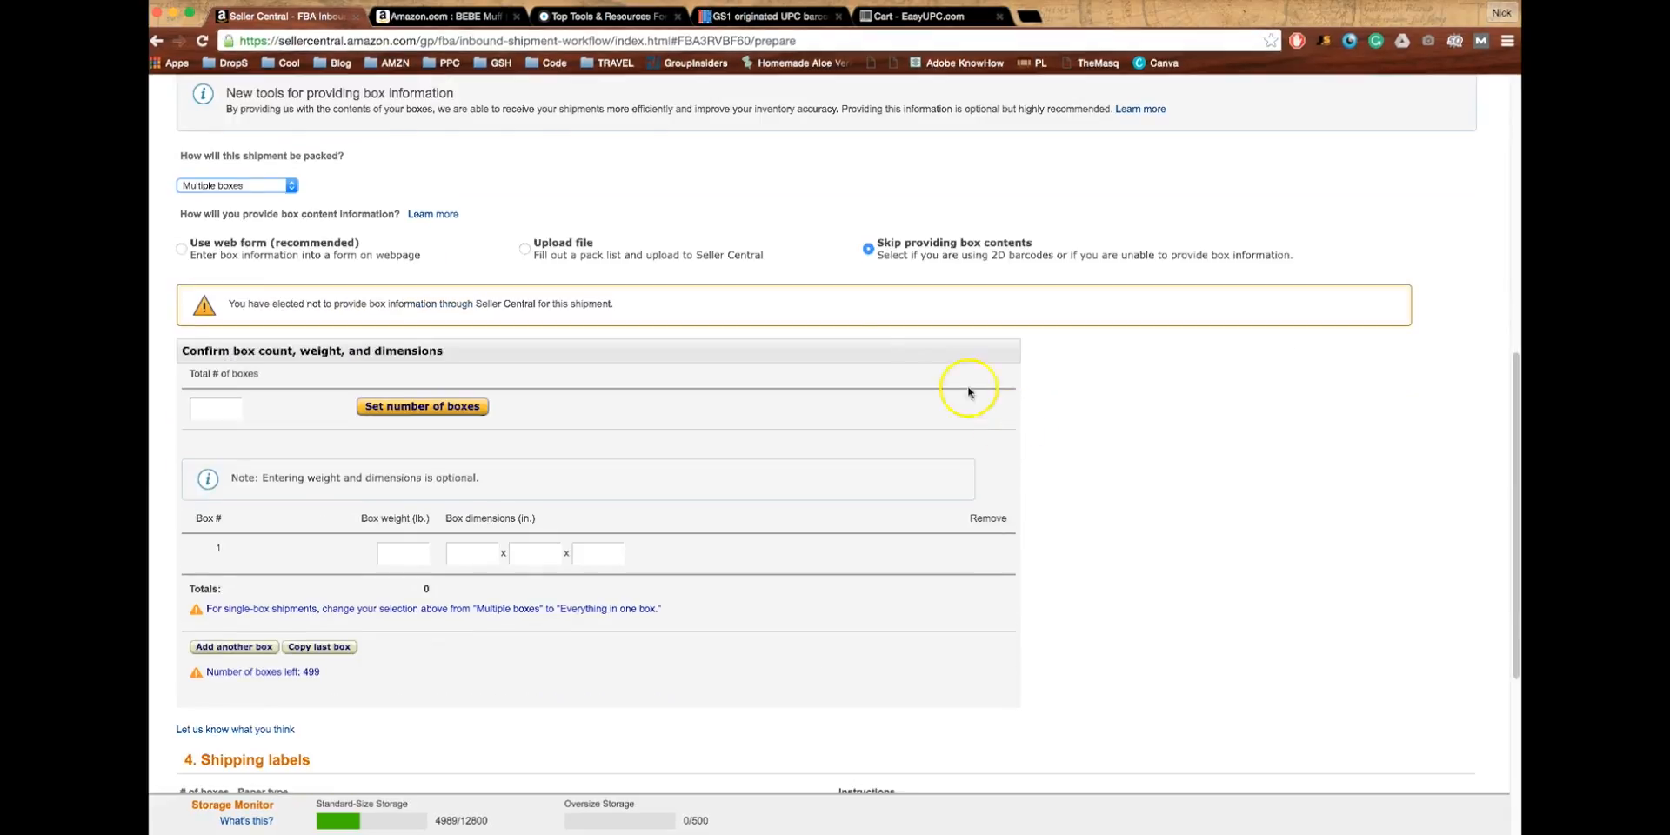
{"action": "scroll", "coordinate": [302, 432], "scroll_direction": "down", "scroll_amount": 2}
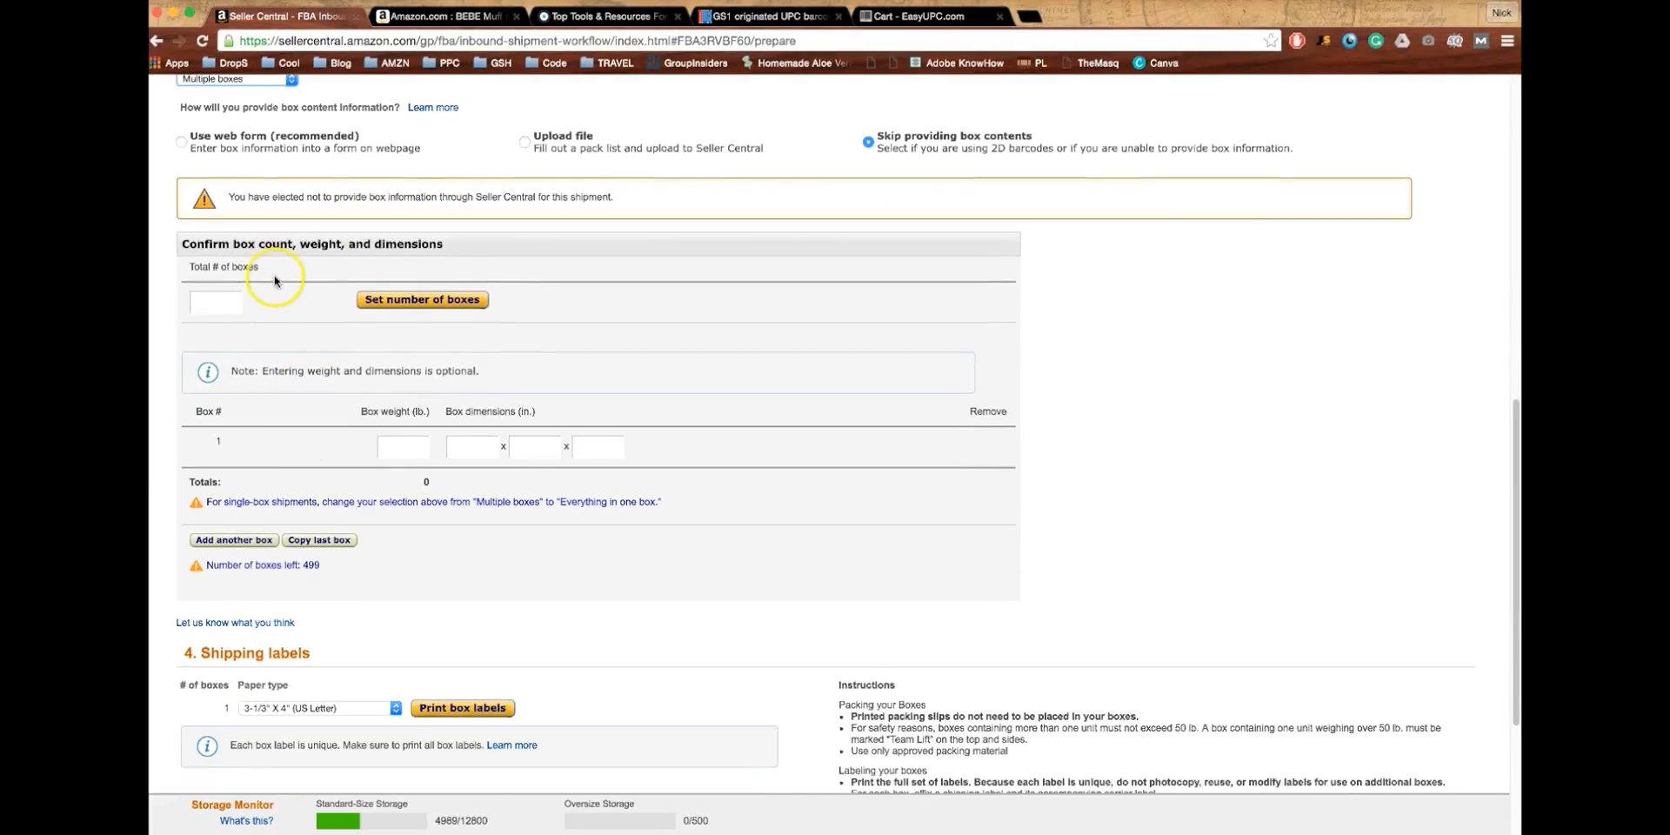
{"action": "left_click", "coordinate": [215, 308]}
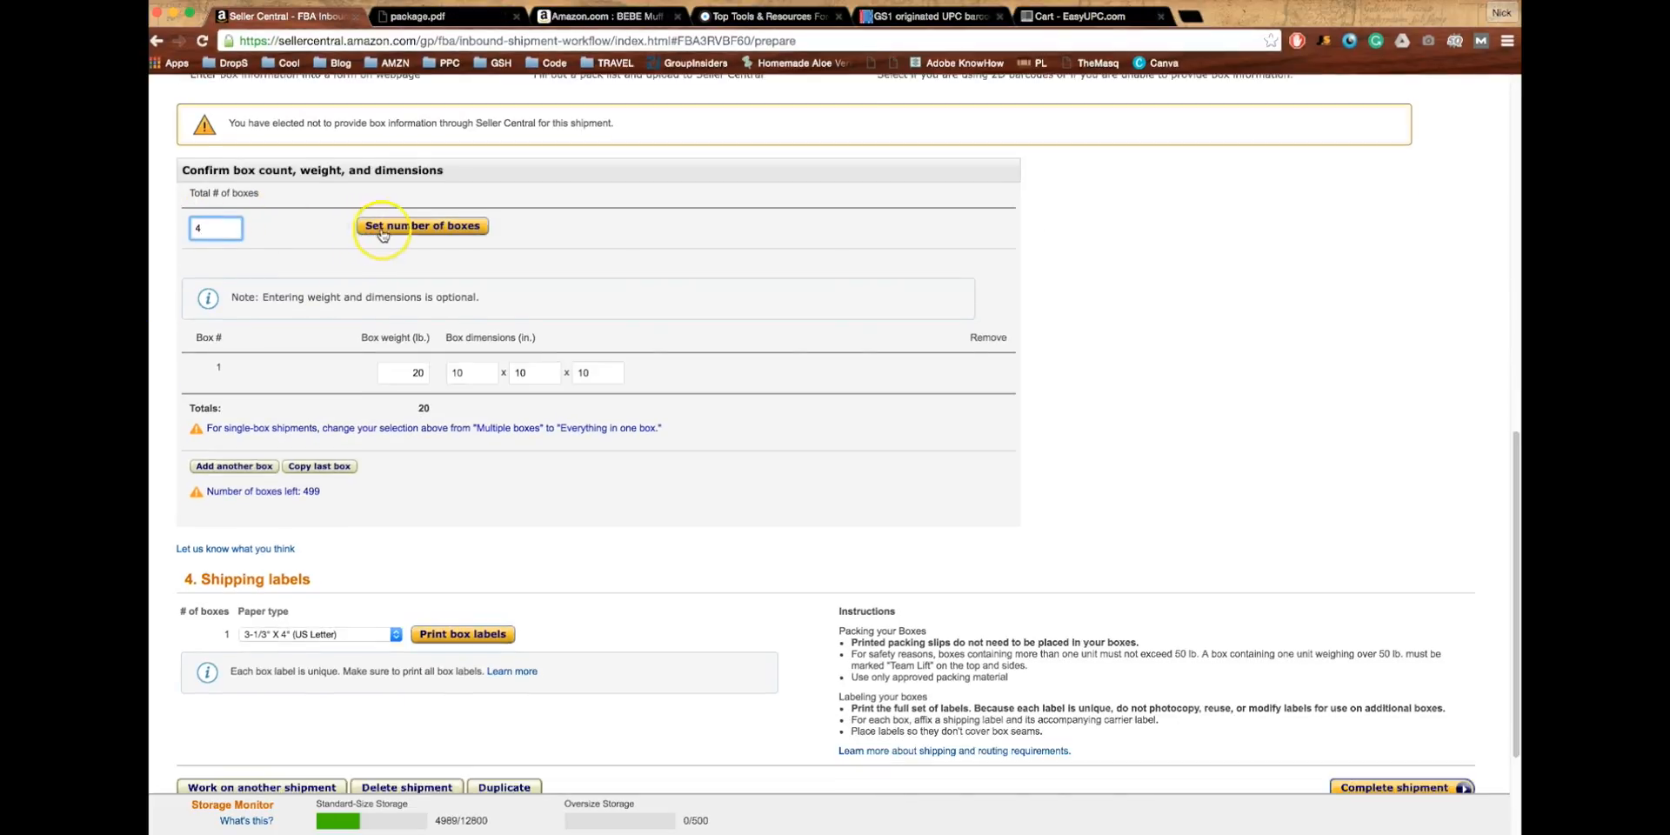
{"action": "left_click", "coordinate": [421, 224]}
- Give the boxes 20 lb and 10 x 10 x 10 in (80 lb total), then print box labels
{"action": "scroll", "coordinate": [418, 261], "scroll_direction": "down", "scroll_amount": 1}
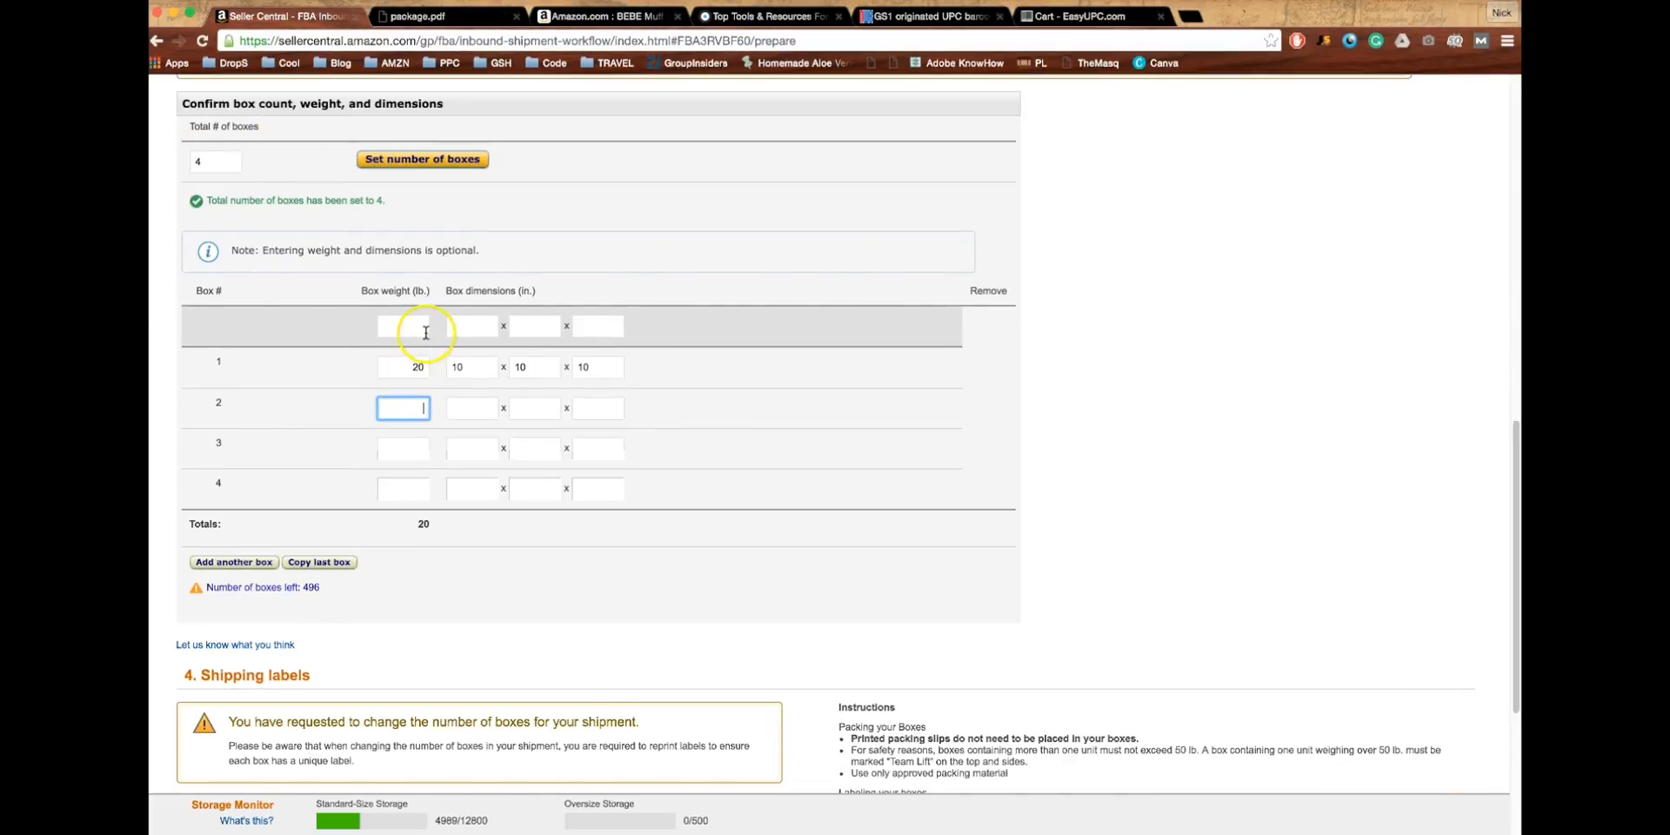
{"action": "left_click", "coordinate": [423, 329]}
{"action": "type", "text": "20"}
{"action": "key", "text": "Tab"}
{"action": "type", "text": "10"}
{"action": "key", "text": "Tab"}
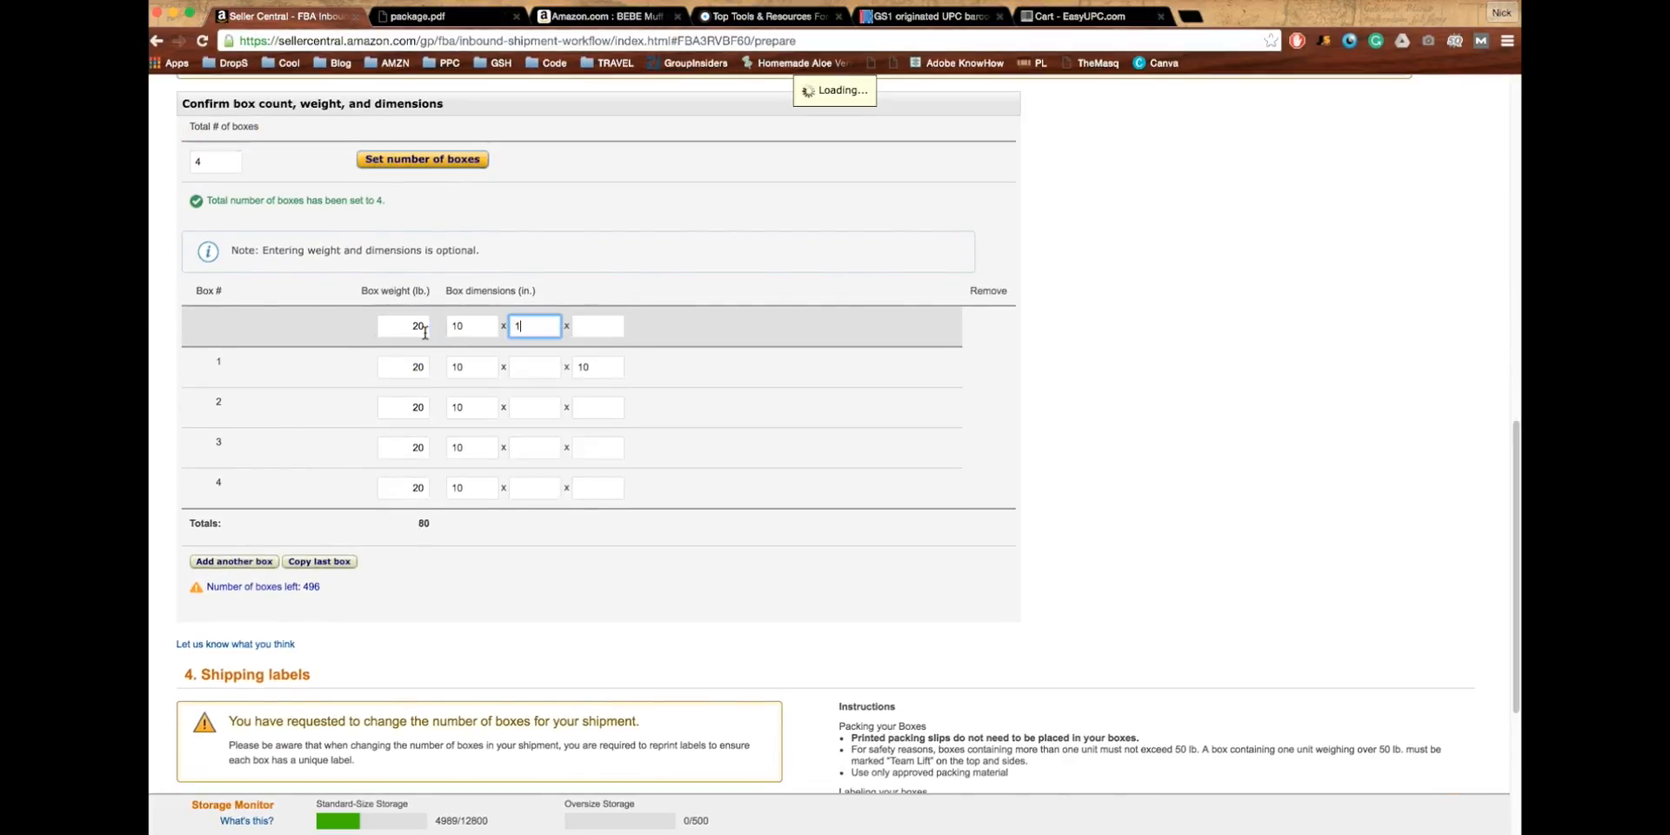
{"action": "type", "text": "10"}
{"action": "key", "text": "Tab"}
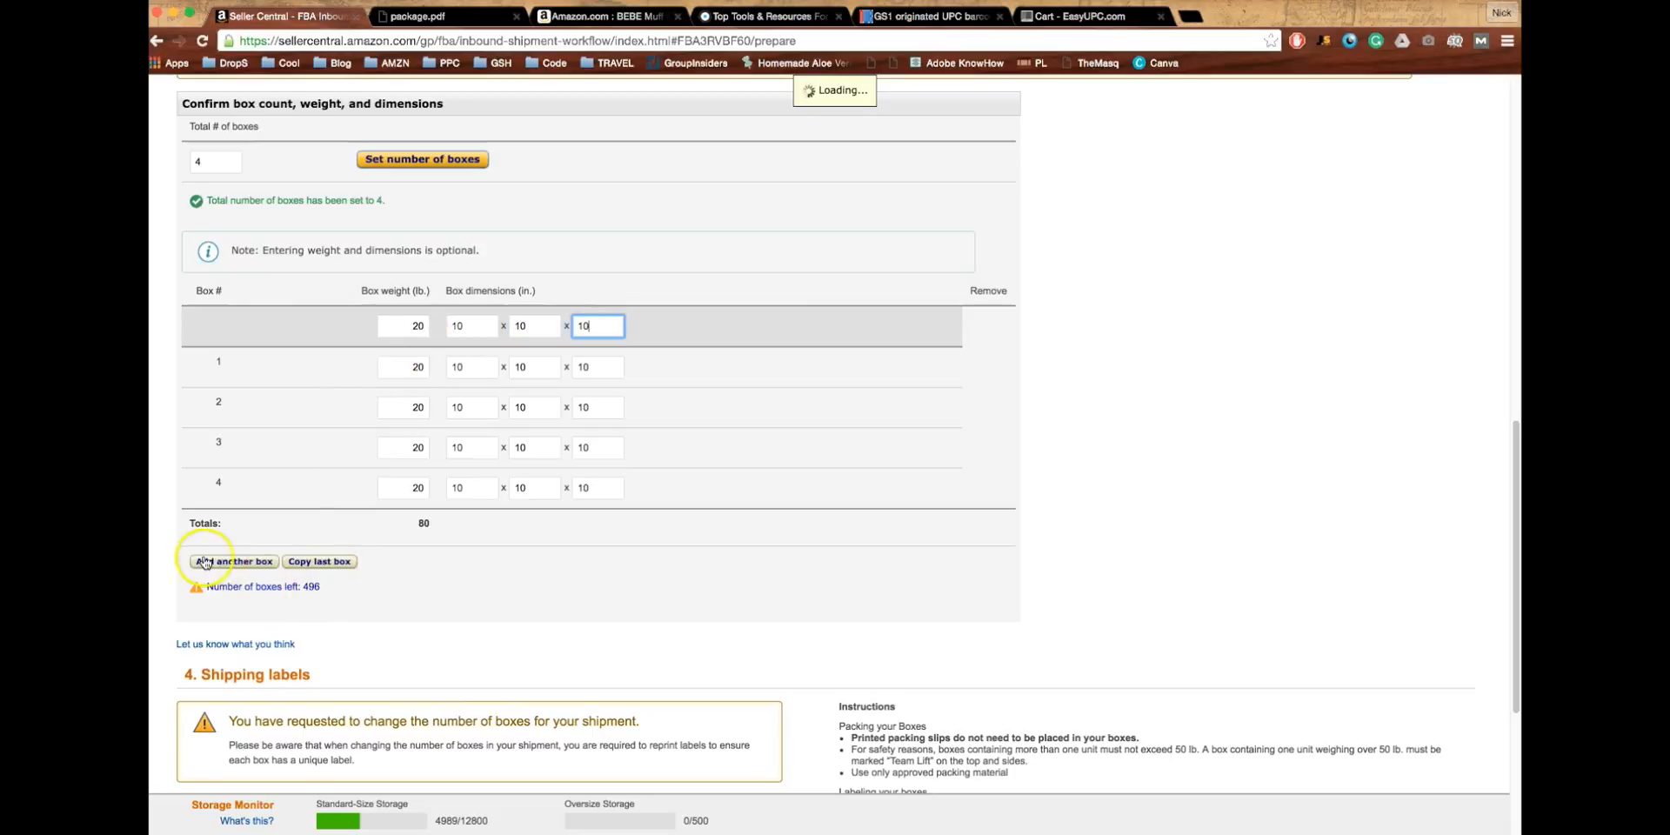
{"action": "scroll", "coordinate": [321, 623], "scroll_direction": "down", "scroll_amount": 2}
{"action": "left_click_drag", "start_coordinate": [401, 398], "coordinate": [447, 385]}
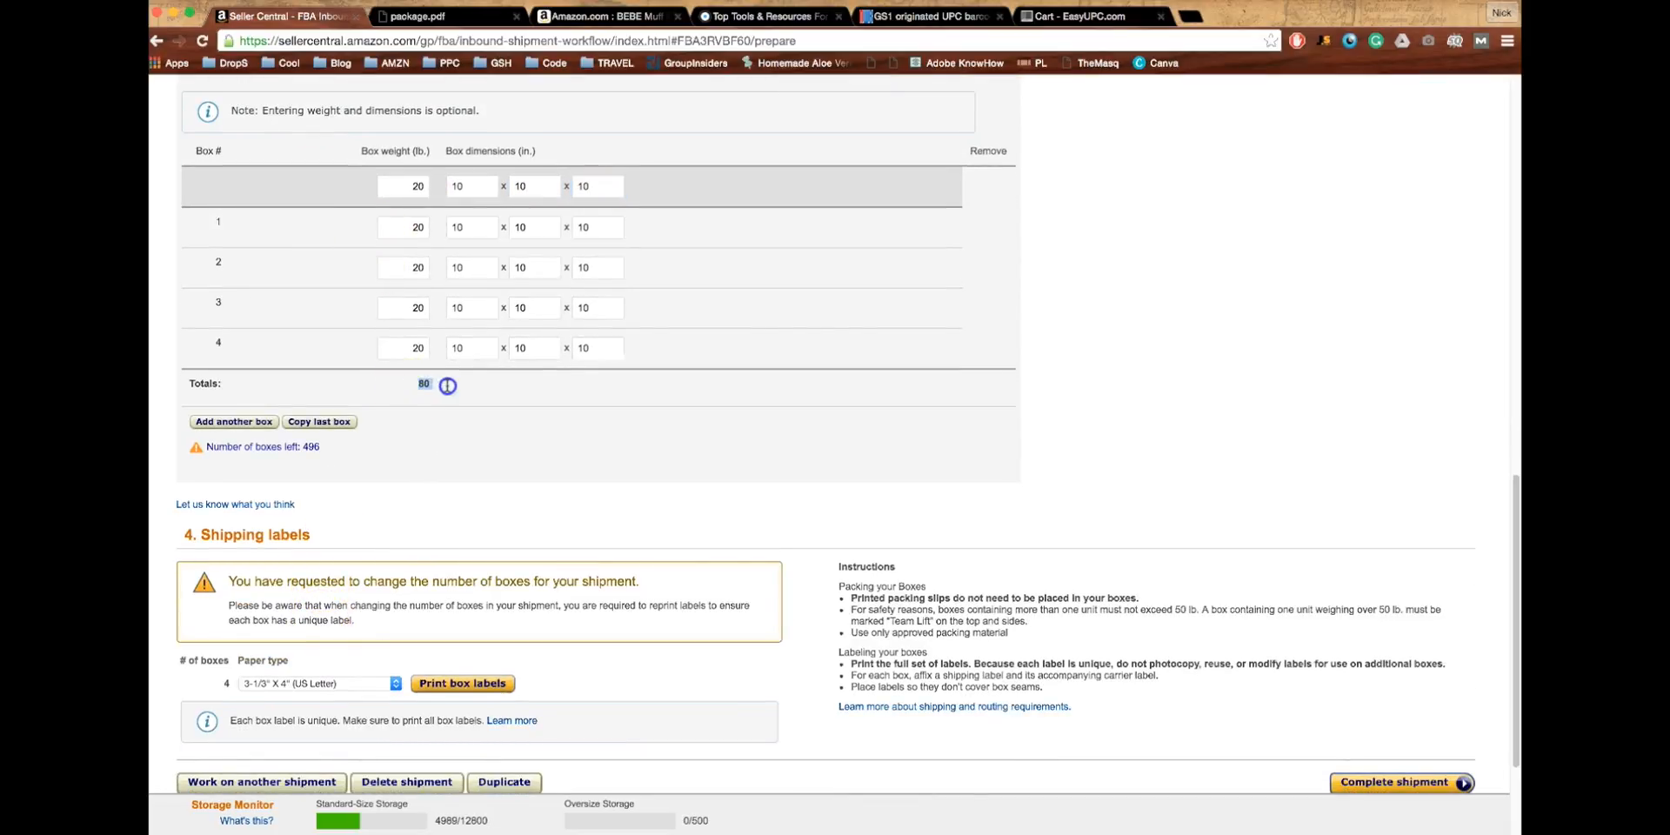
{"action": "scroll", "coordinate": [409, 589], "scroll_direction": "down", "scroll_amount": 3}
{"action": "left_click", "coordinate": [451, 516]}
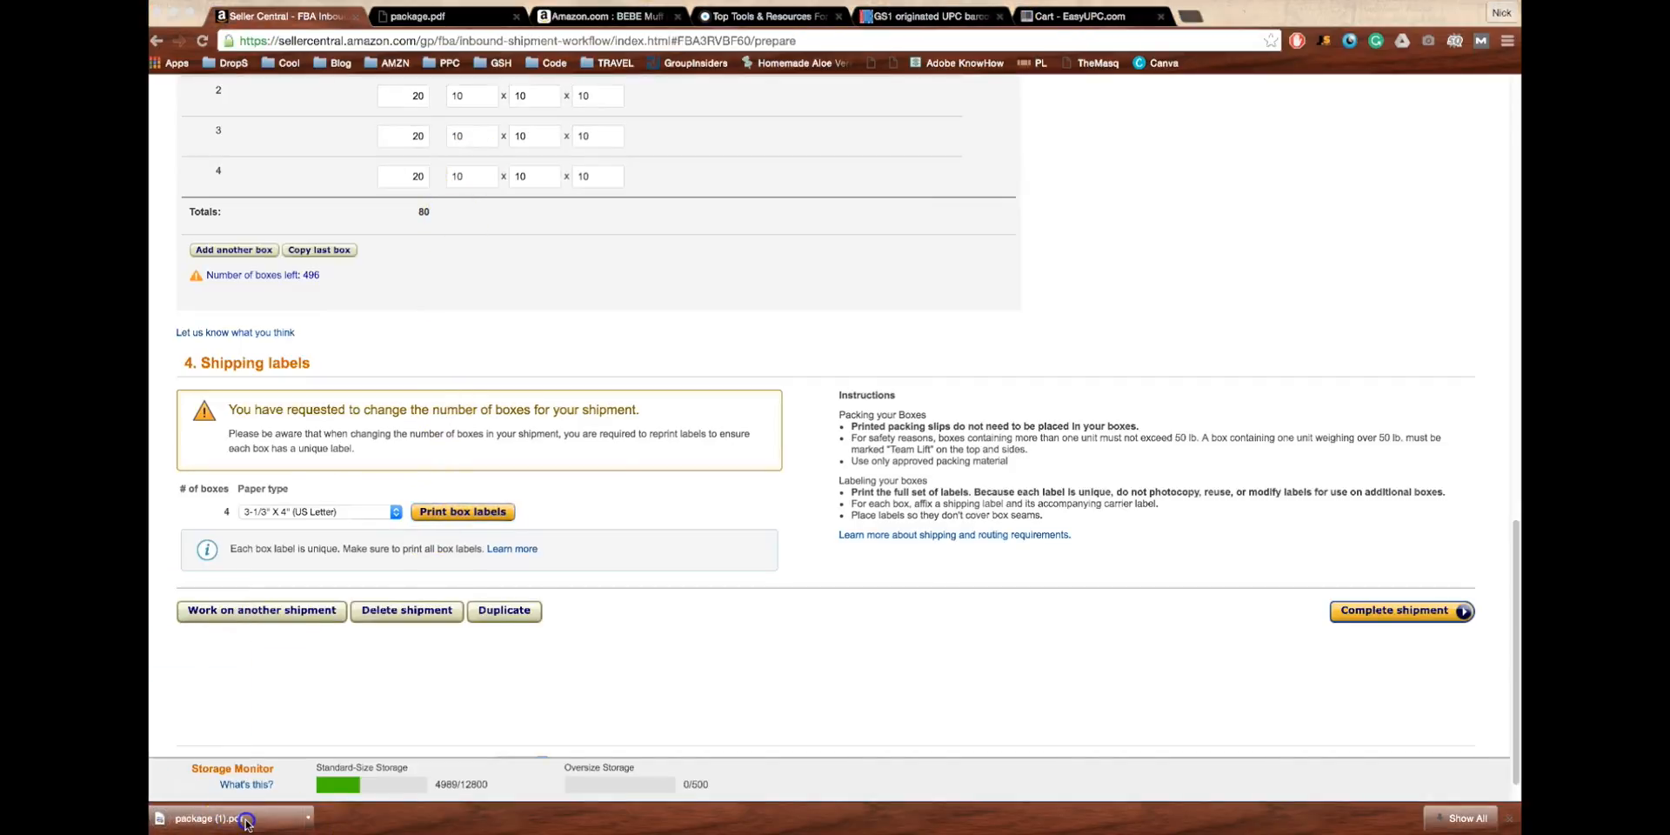
- Open package (1).pdf and scroll through the 20 lb FBA labels for Box 1–4
{"action": "left_click", "coordinate": [246, 822]}
{"action": "scroll", "coordinate": [738, 358], "scroll_direction": "down", "scroll_amount": 3}
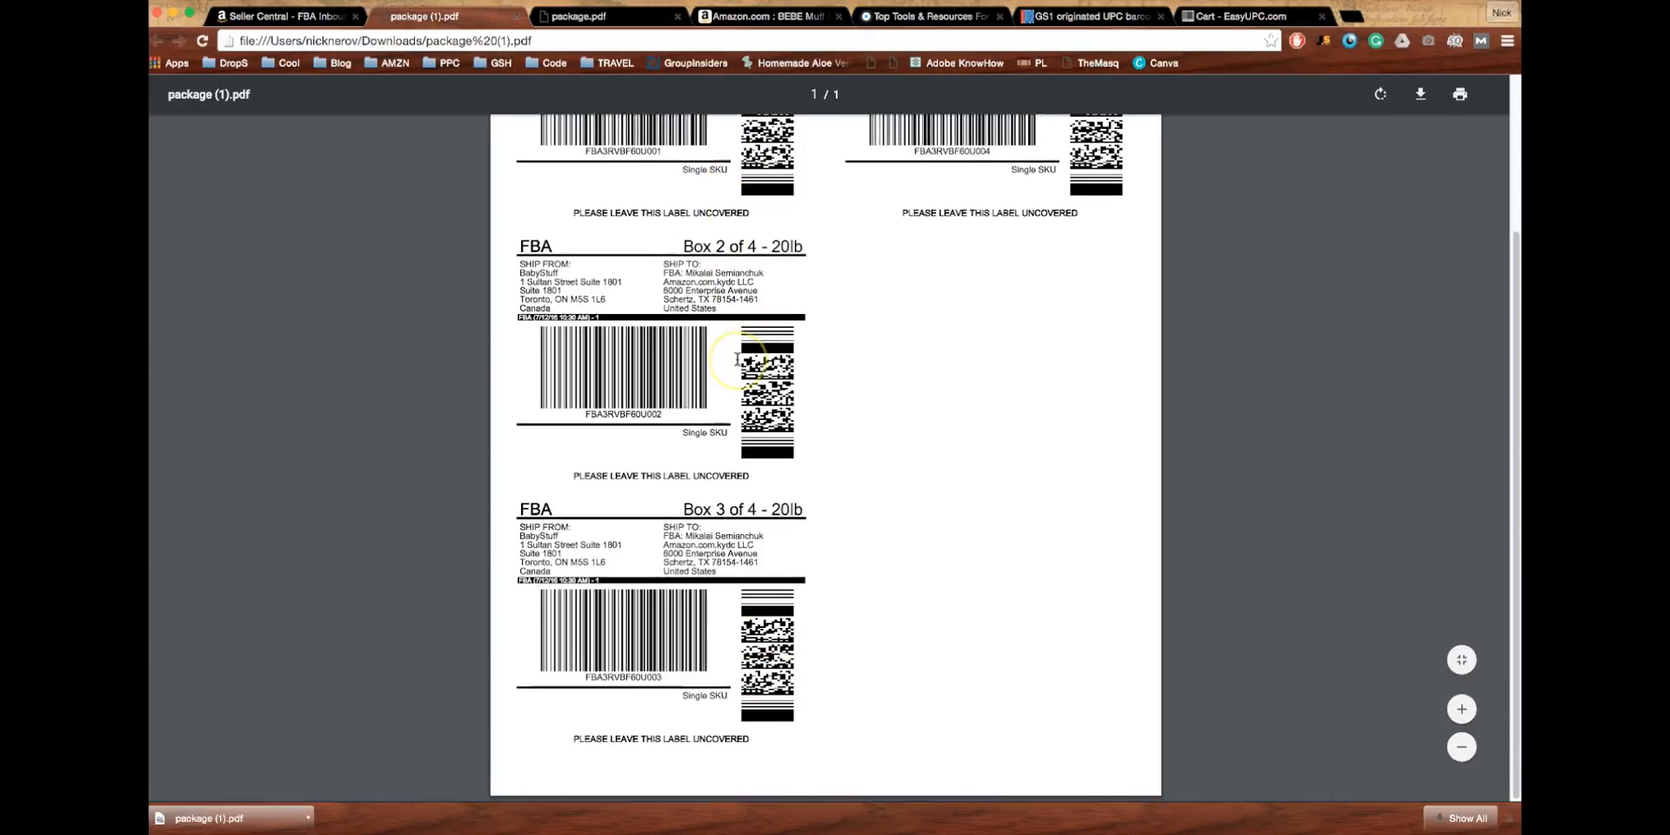
{"action": "scroll", "coordinate": [738, 358], "scroll_direction": "up", "scroll_amount": 3}
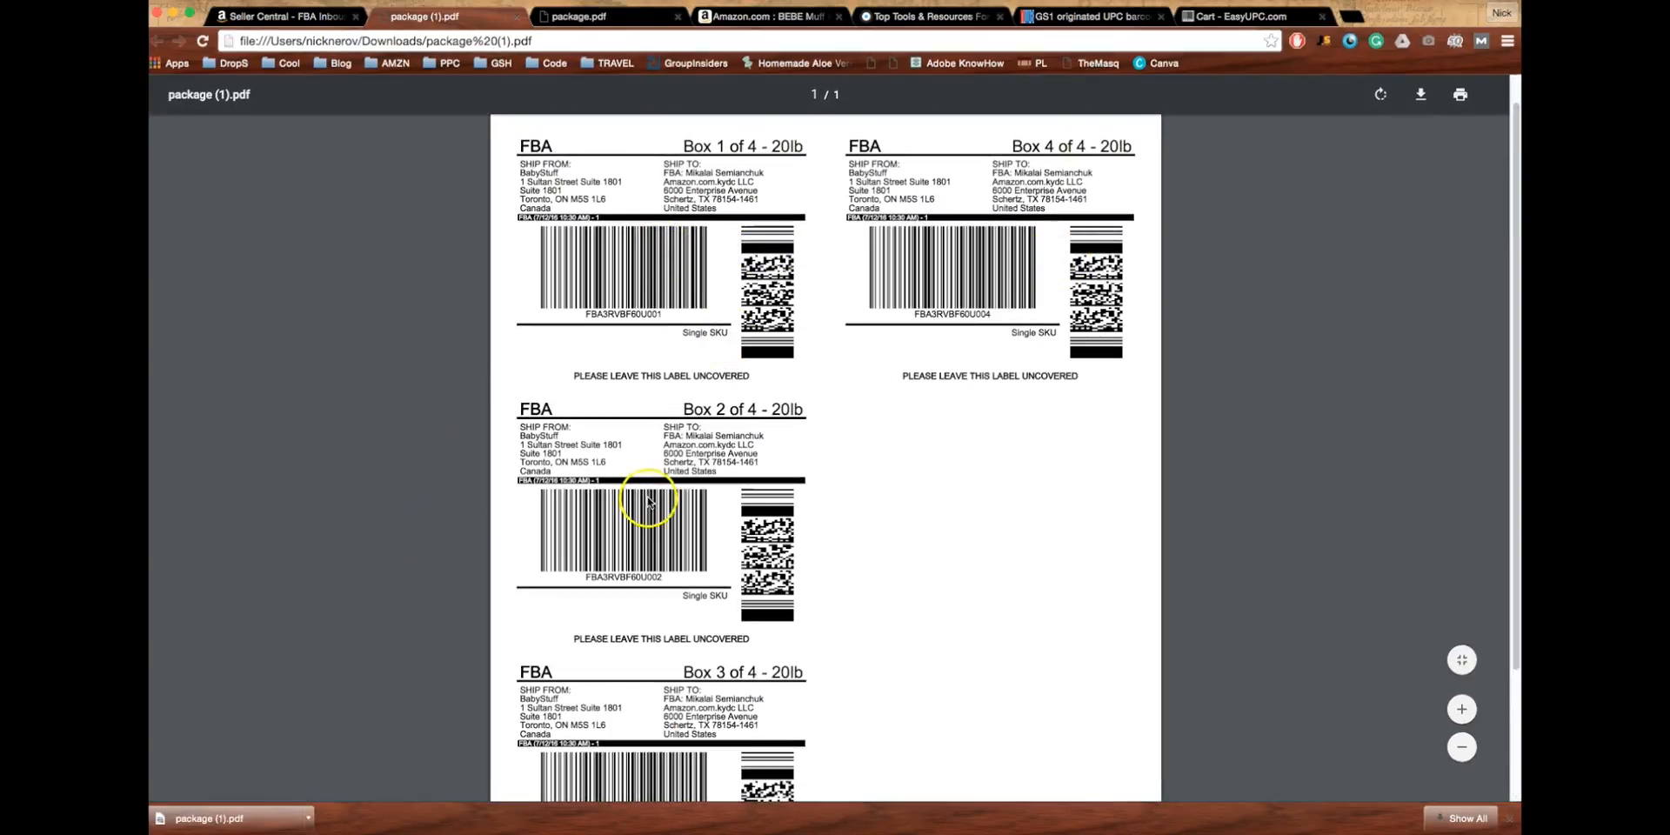
{"action": "scroll", "coordinate": [630, 797], "scroll_direction": "down", "scroll_amount": 3}
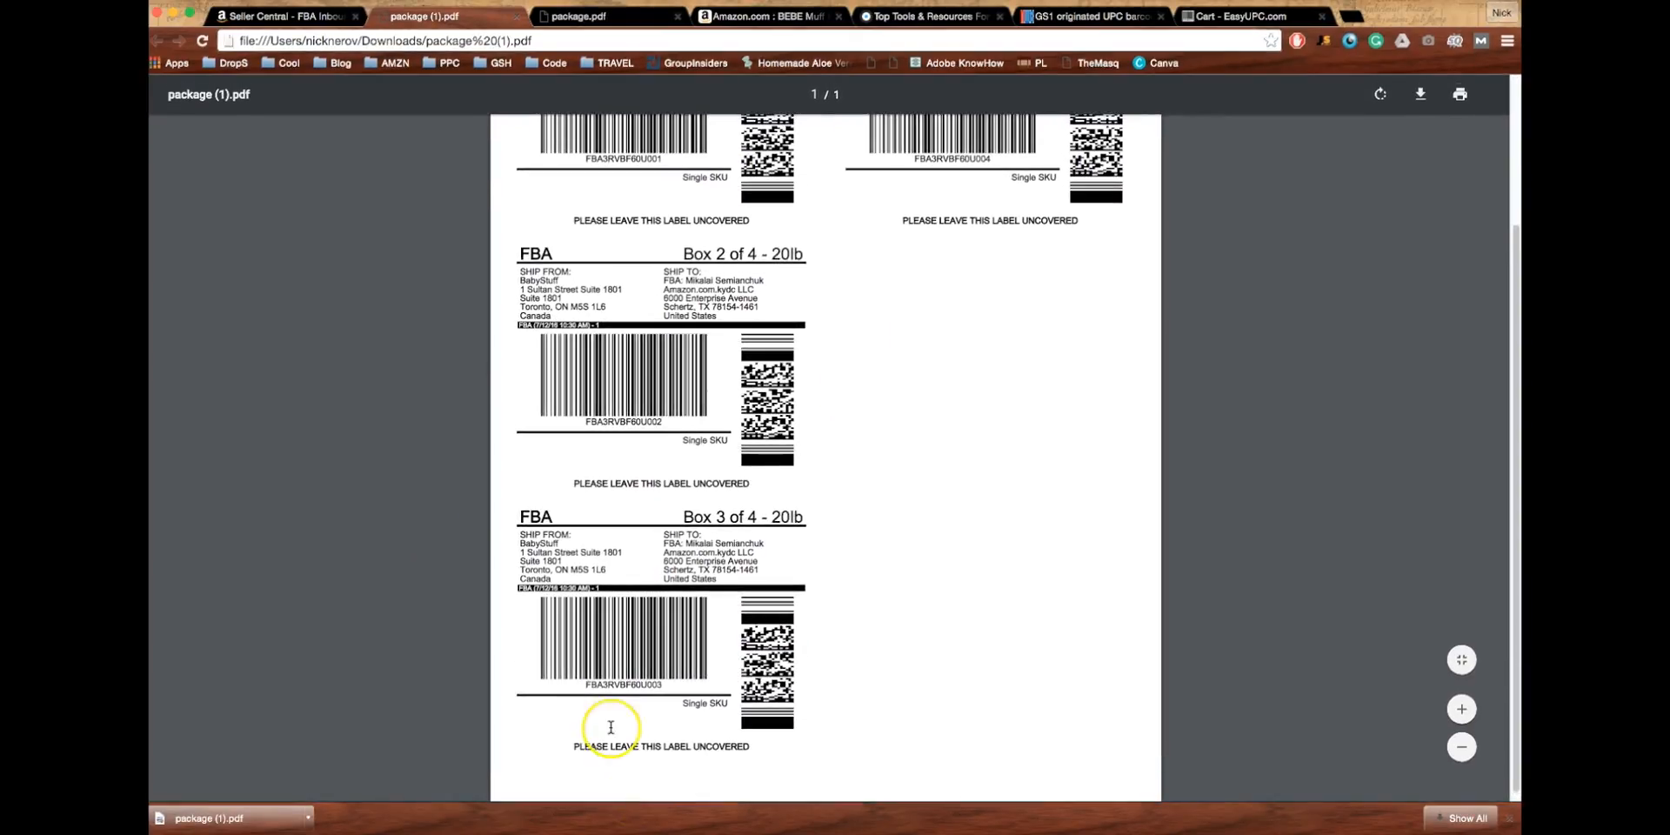
{"action": "scroll", "coordinate": [606, 717], "scroll_direction": "up", "scroll_amount": 3}
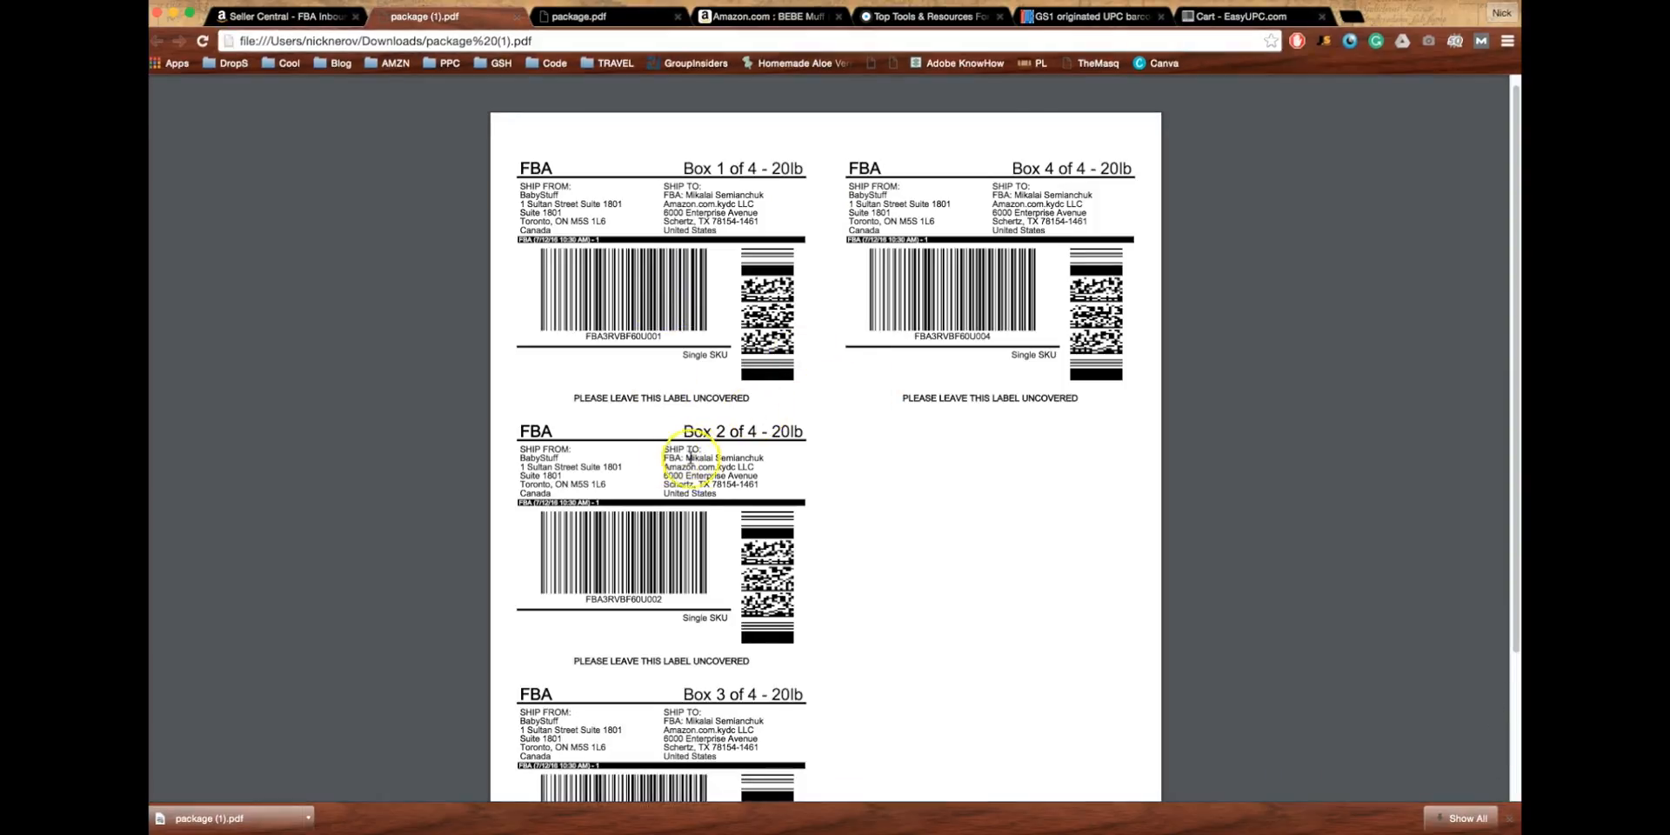
{"action": "scroll", "coordinate": [692, 489], "scroll_direction": "down", "scroll_amount": 2}
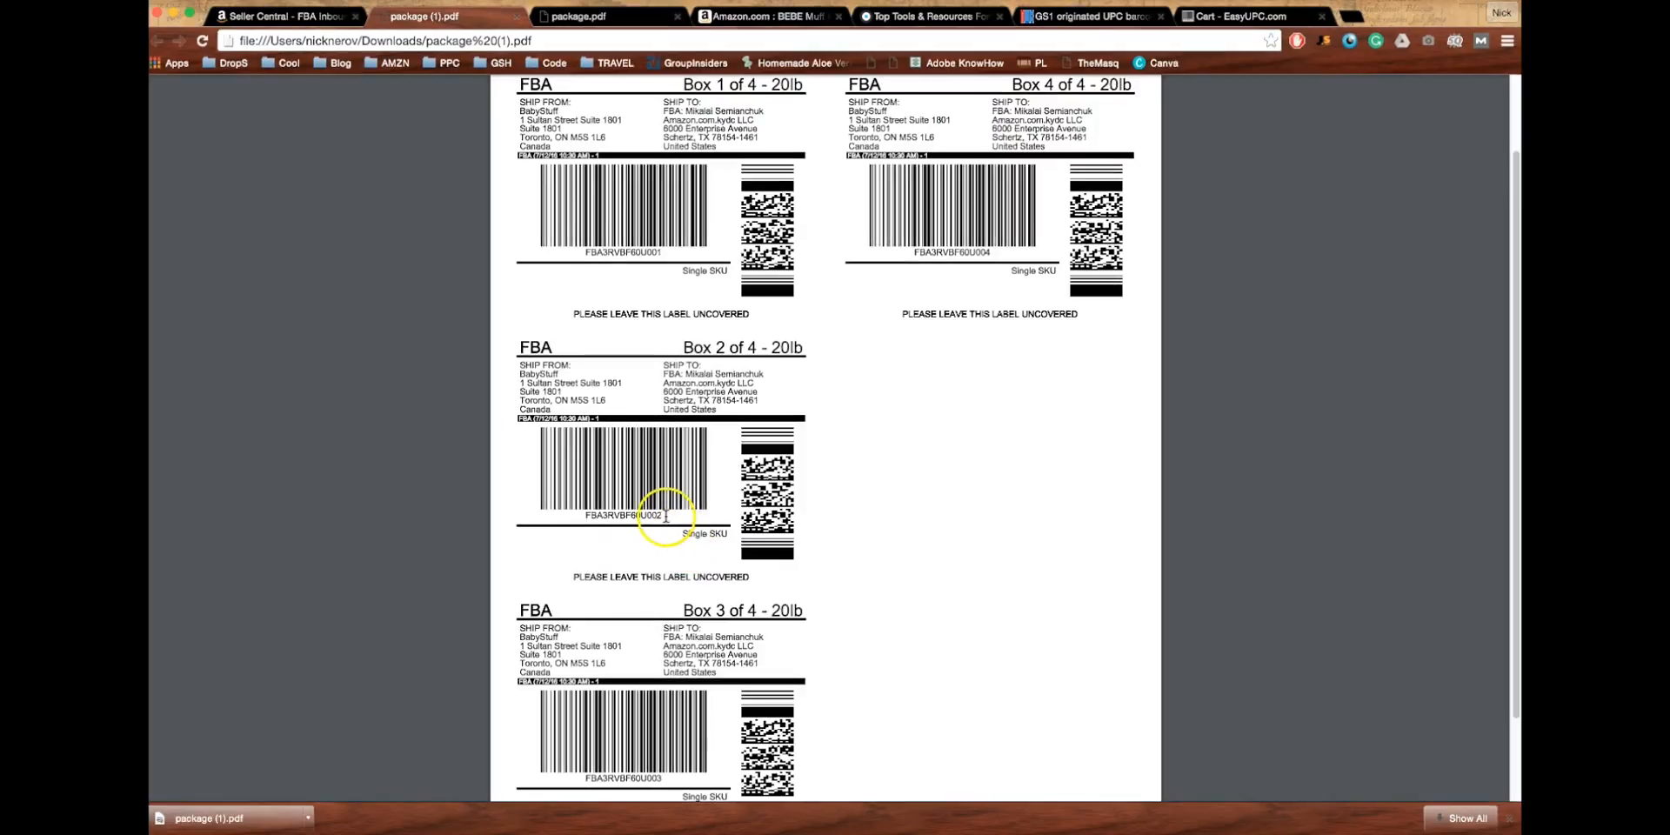
- Highlight the barcode number on the Box 2 label
{"action": "left_click_drag", "start_coordinate": [666, 515], "coordinate": [635, 548]}
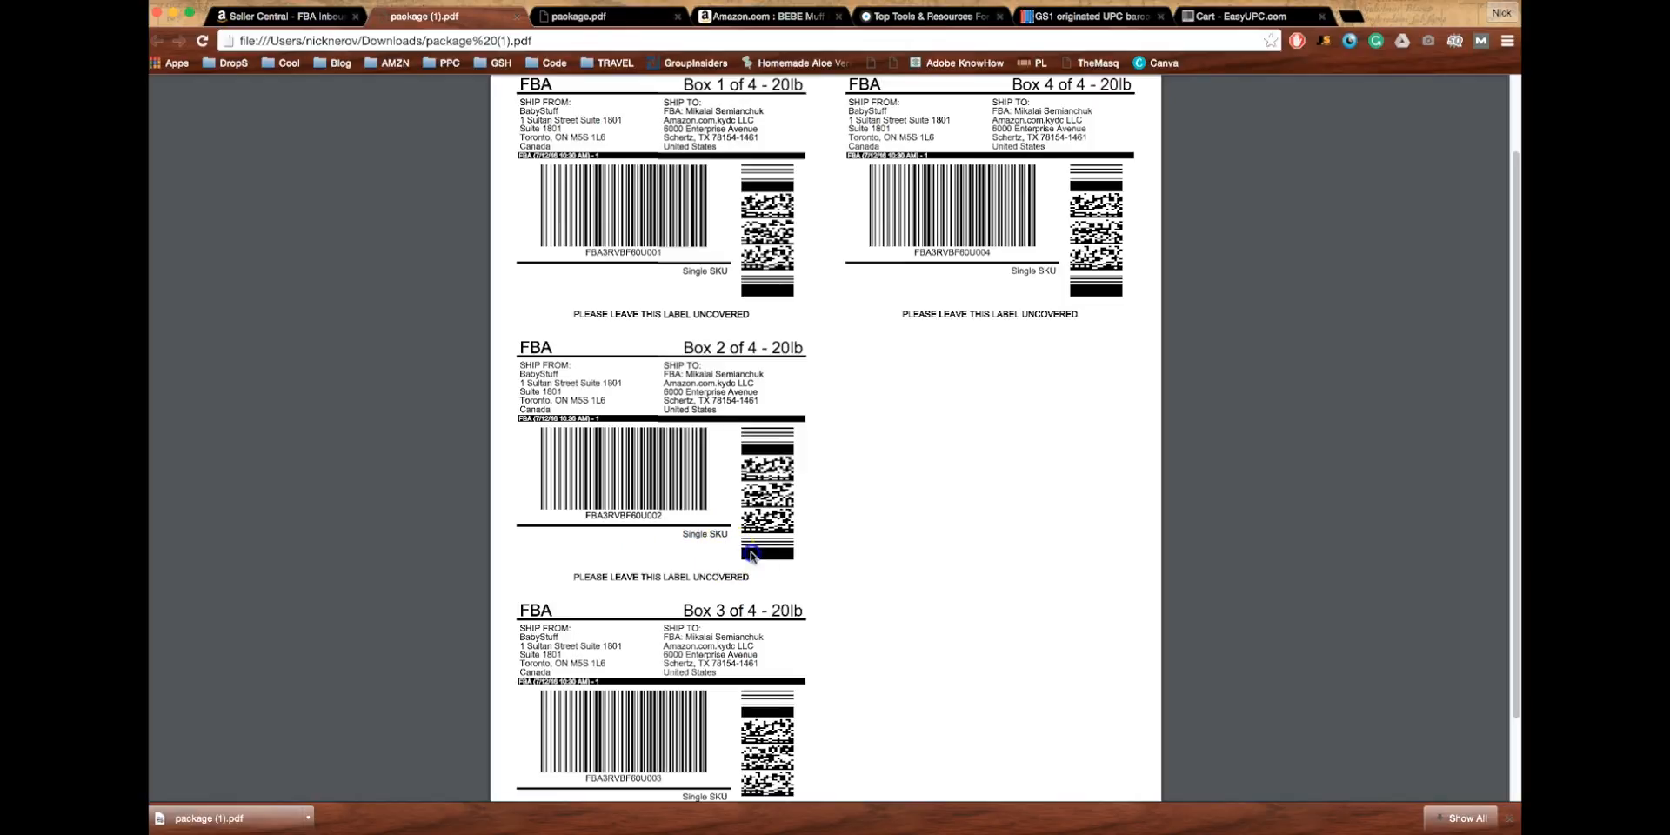
{"action": "left_click_drag", "start_coordinate": [751, 555], "coordinate": [768, 554]}
{"action": "scroll", "coordinate": [698, 560], "scroll_direction": "down", "scroll_amount": 2}
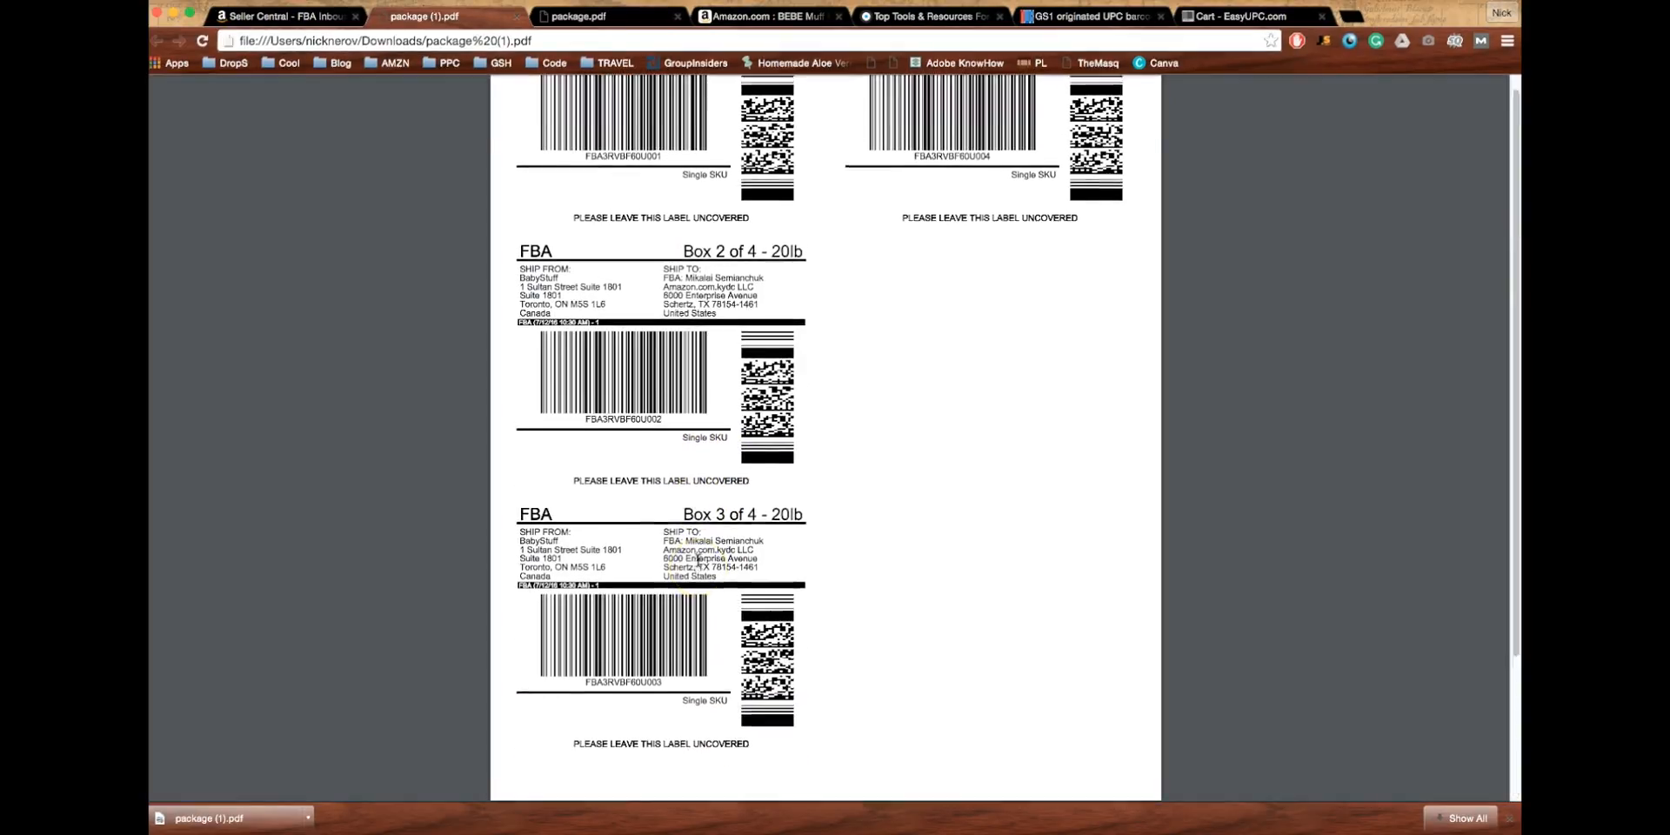
{"action": "scroll", "coordinate": [698, 435], "scroll_direction": "up", "scroll_amount": 5}
- Back in Seller Central, complete the shipment so its status reads READY TO SHIP
{"action": "left_click", "coordinate": [279, 15]}
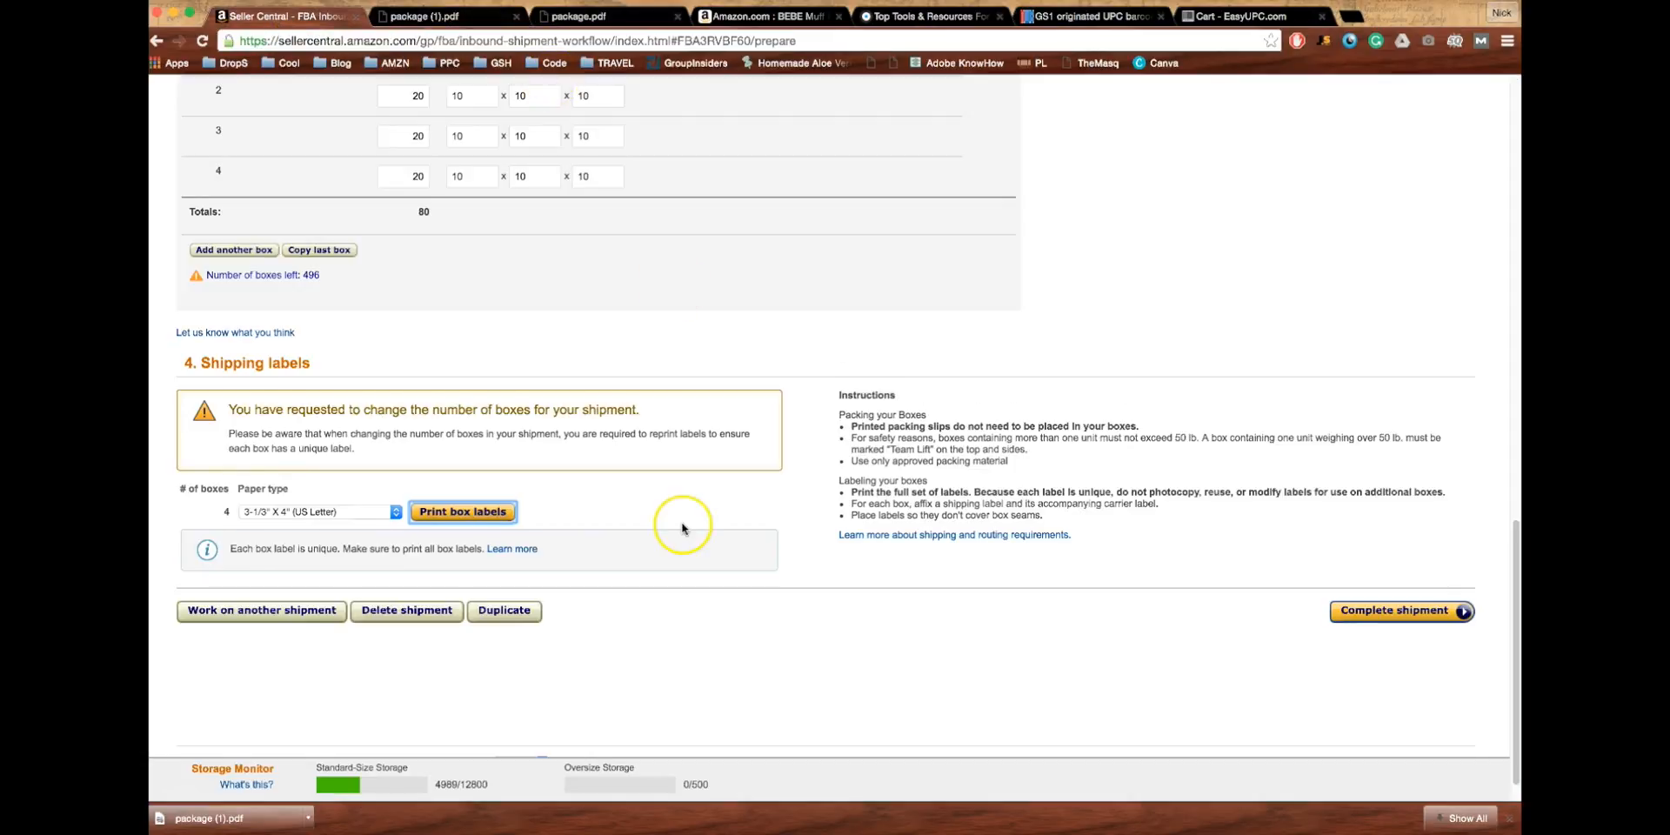
{"action": "scroll", "coordinate": [682, 522], "scroll_direction": "down", "scroll_amount": 1}
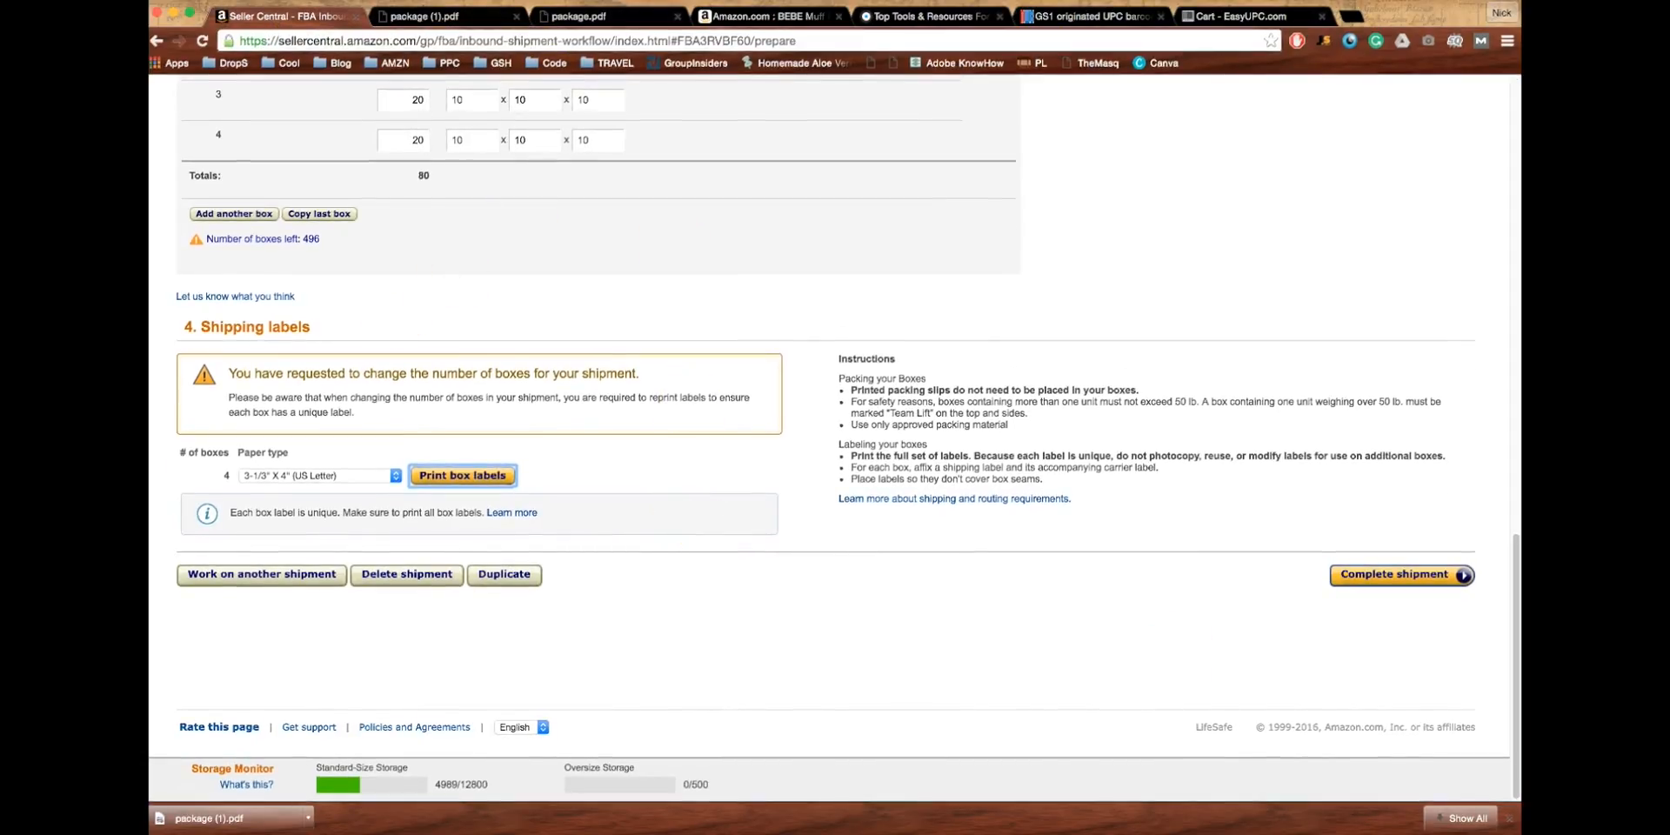
{"action": "scroll", "coordinate": [664, 577], "scroll_direction": "up", "scroll_amount": 5}
{"action": "scroll", "coordinate": [664, 577], "scroll_direction": "up", "scroll_amount": 3}
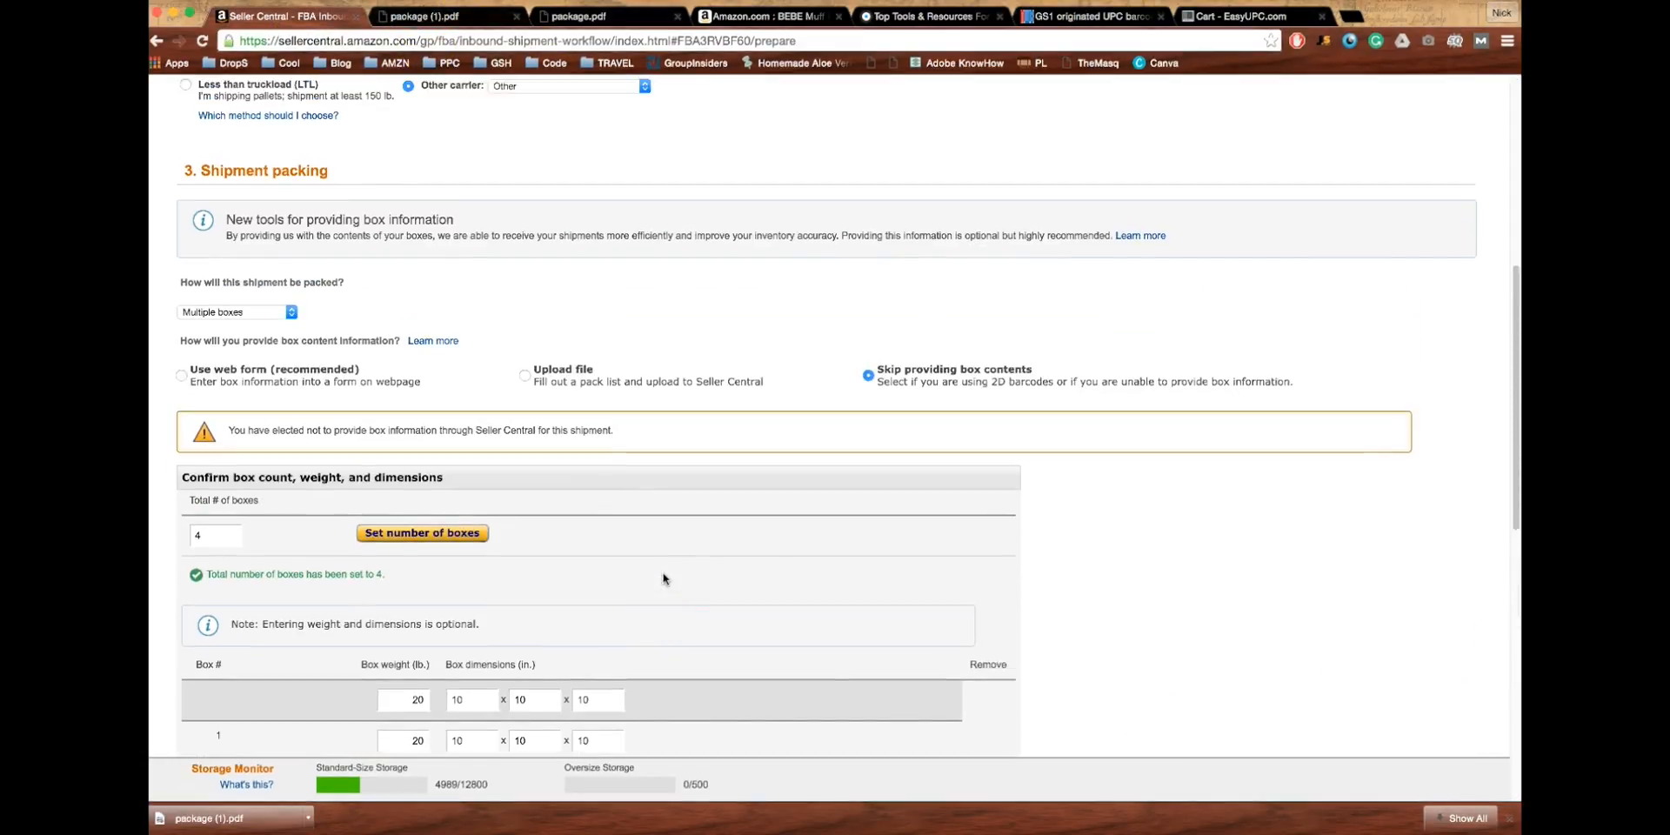
{"action": "scroll", "coordinate": [664, 578], "scroll_direction": "down", "scroll_amount": 1}
{"action": "scroll", "coordinate": [664, 578], "scroll_direction": "down", "scroll_amount": 10}
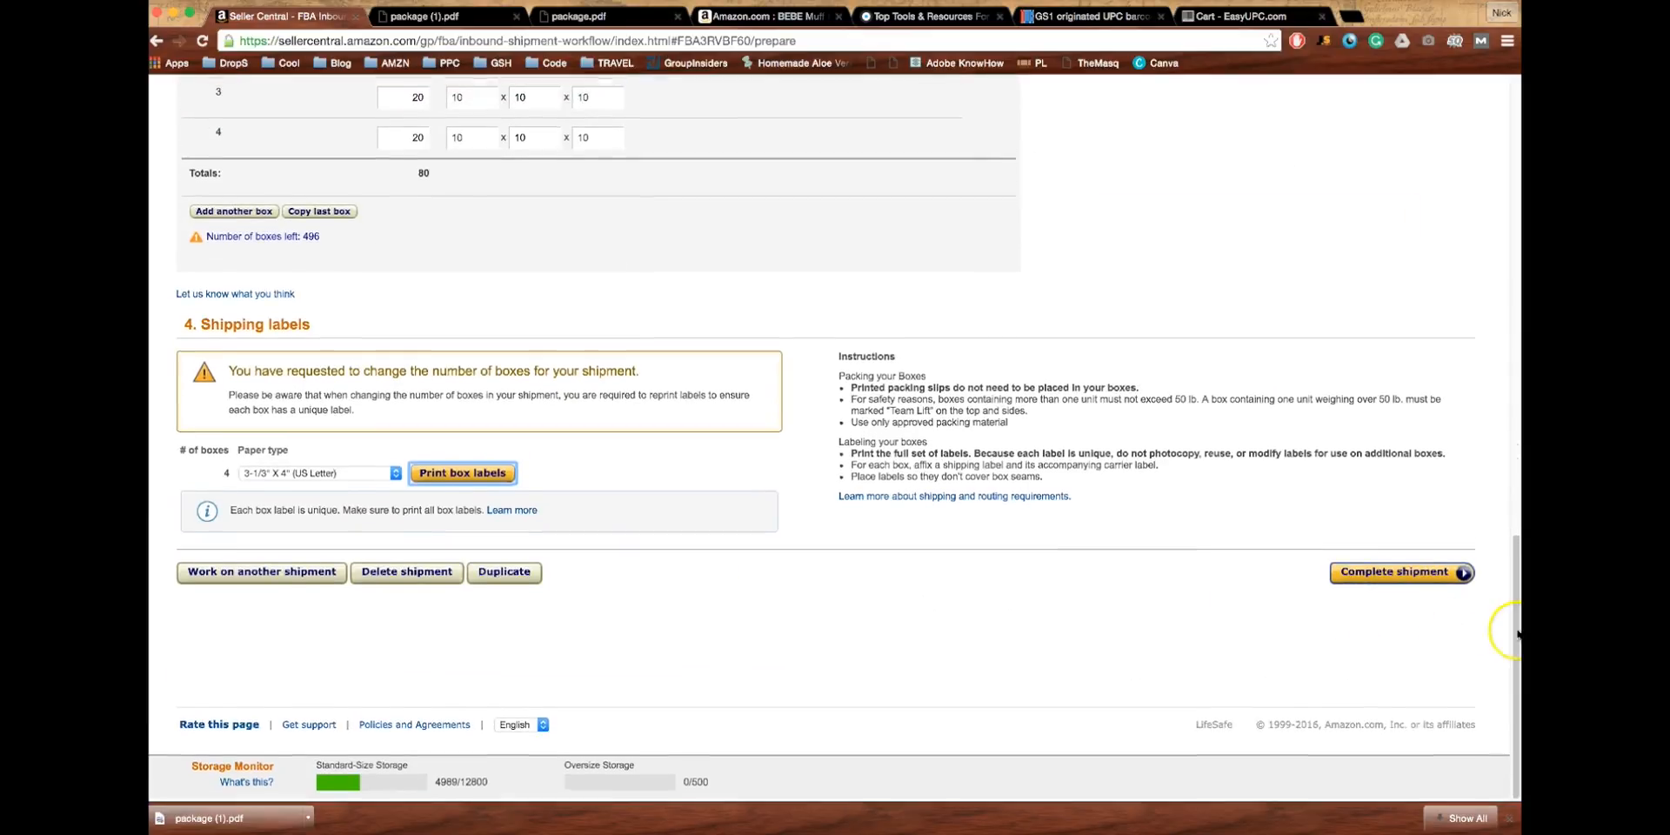
{"action": "left_click", "coordinate": [1414, 574]}
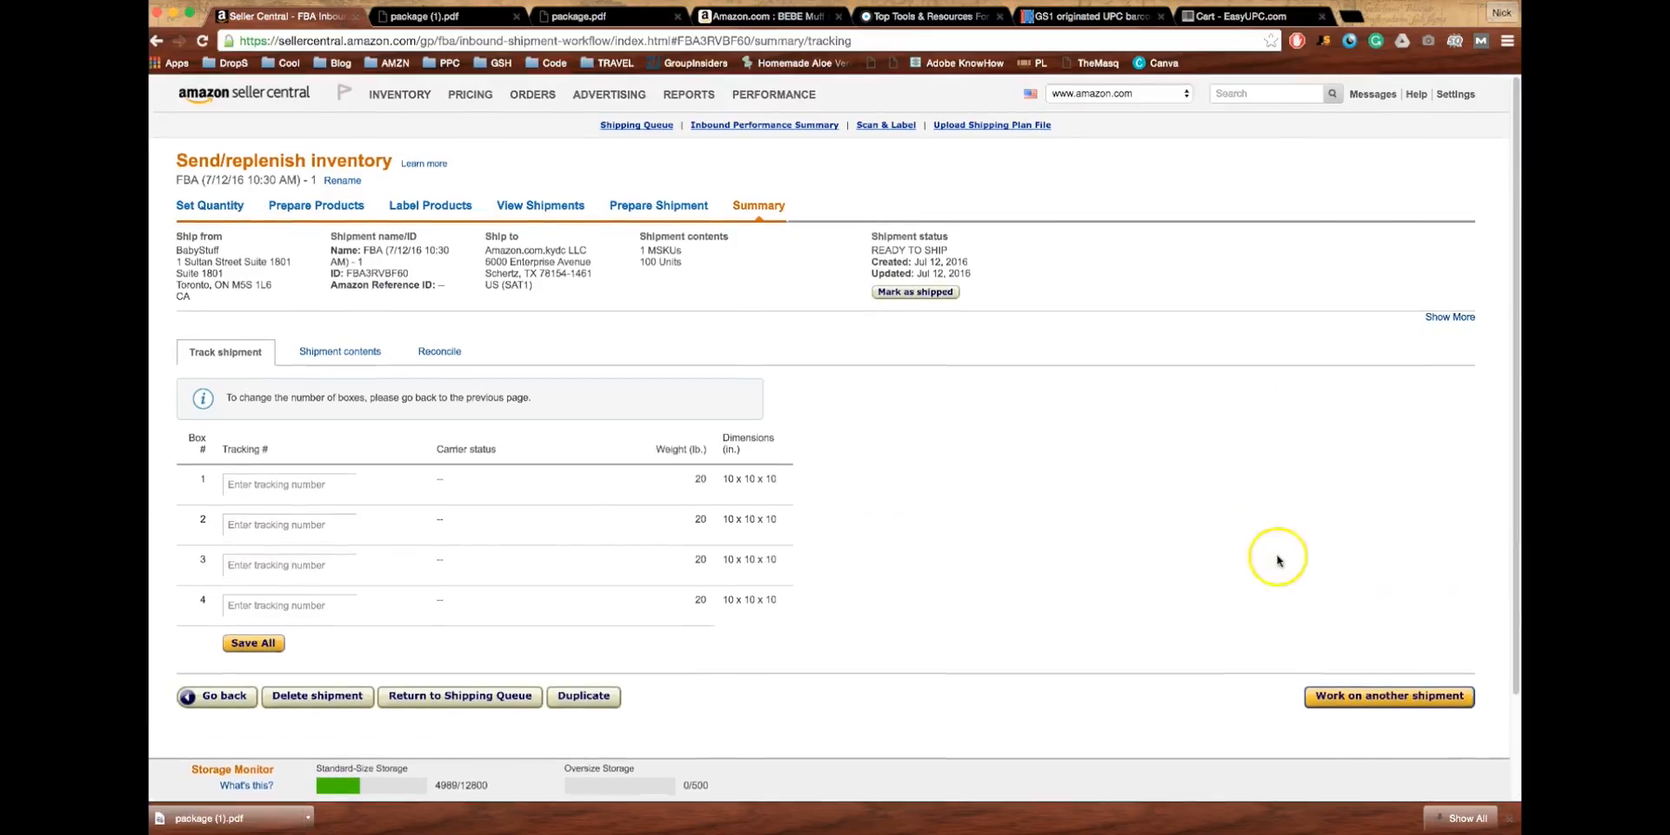